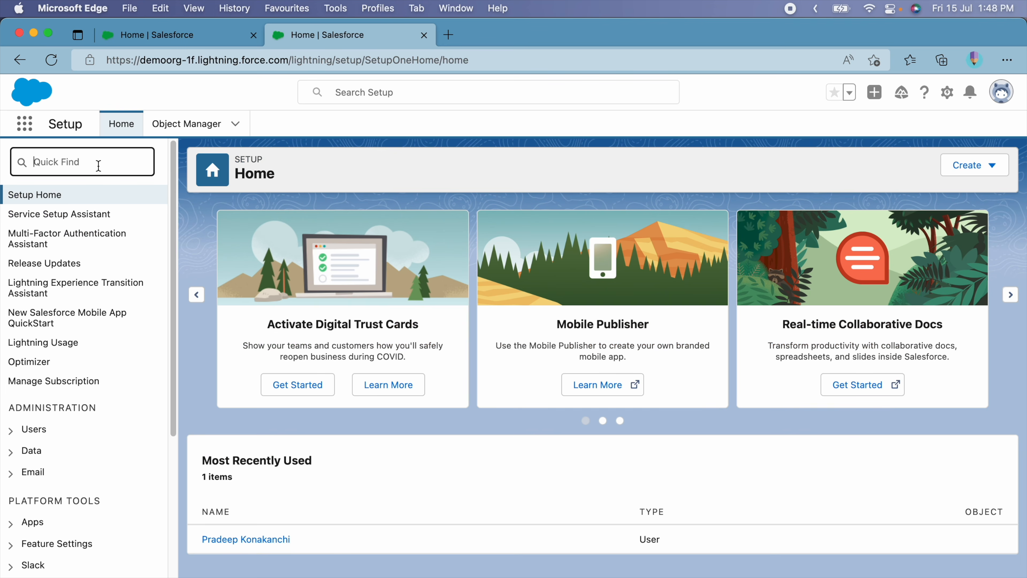
Find DevOps Center in Setup, enable DevOps Center (Beta), and accept its license agreement
{"action": "type", "text": "devop"}
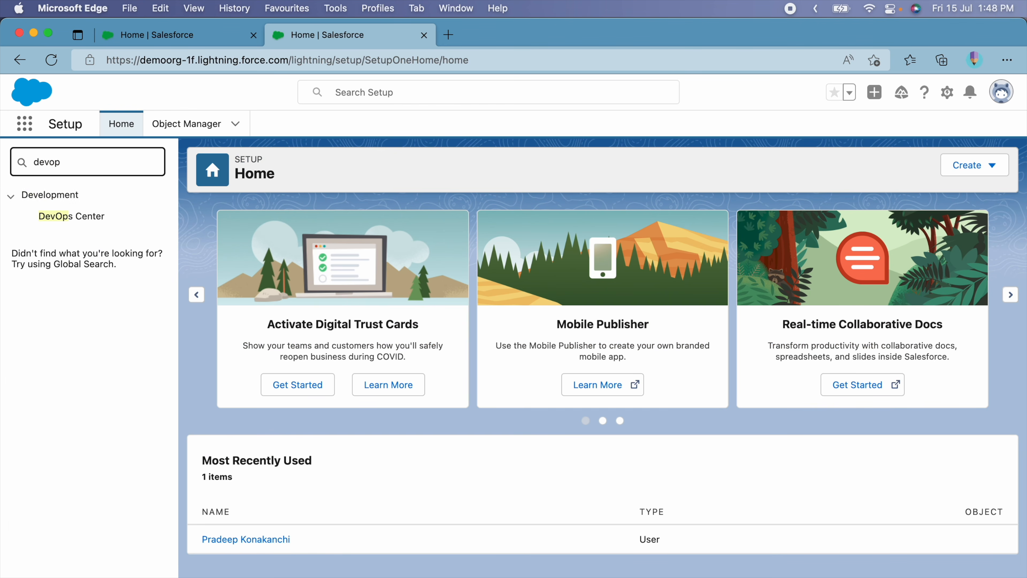
{"action": "left_click", "coordinate": [81, 222]}
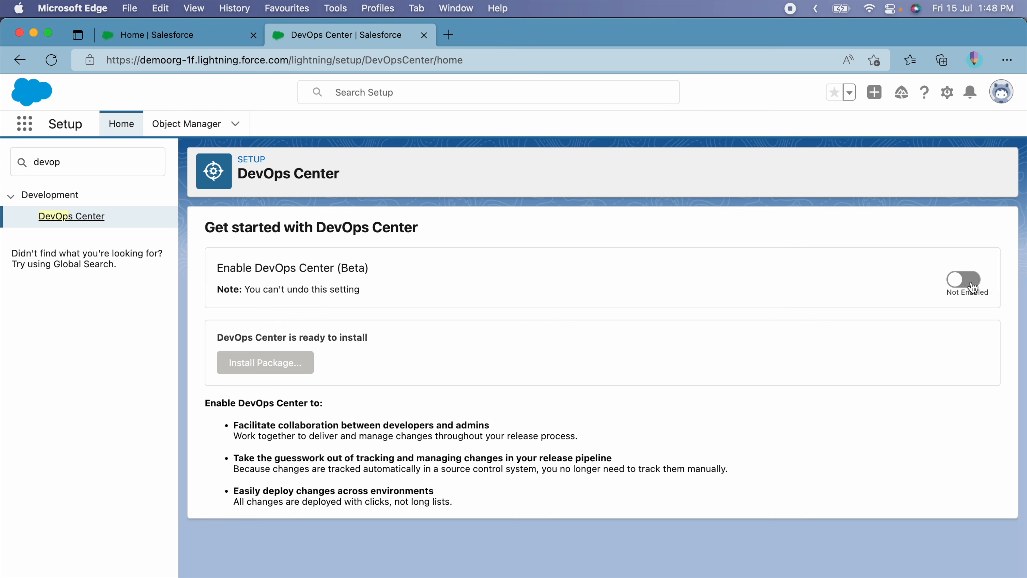
{"action": "left_click", "coordinate": [964, 280]}
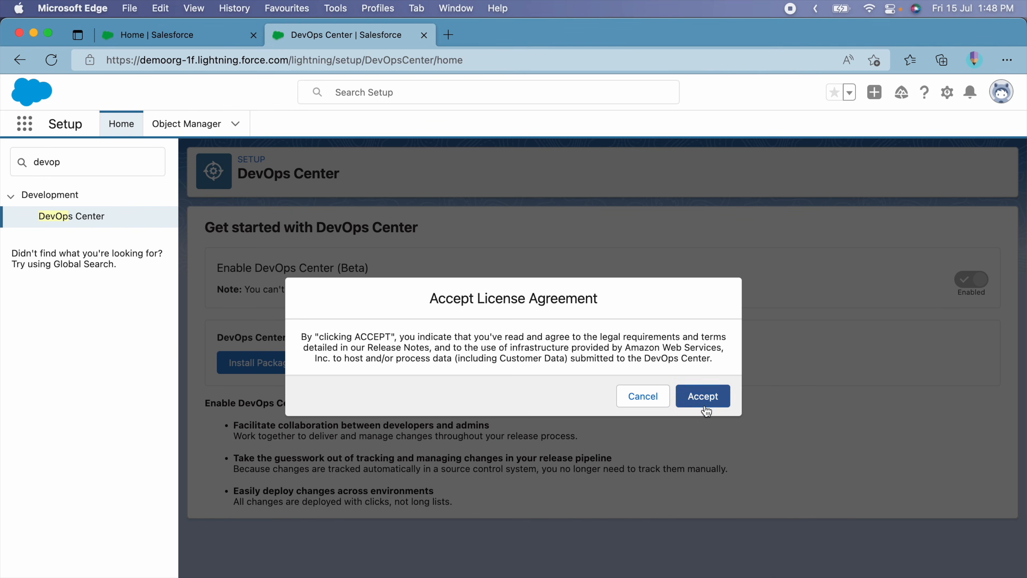
{"action": "left_click", "coordinate": [702, 395]}
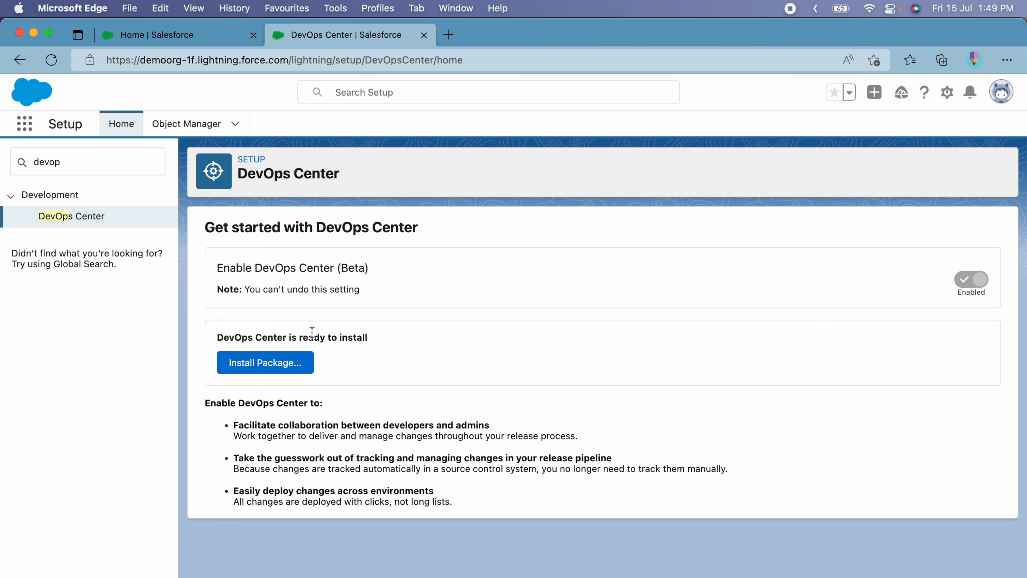
Install the DevOps Center - Beta package for admins only, granting access to the listed third-party websites
{"action": "left_click", "coordinate": [266, 364]}
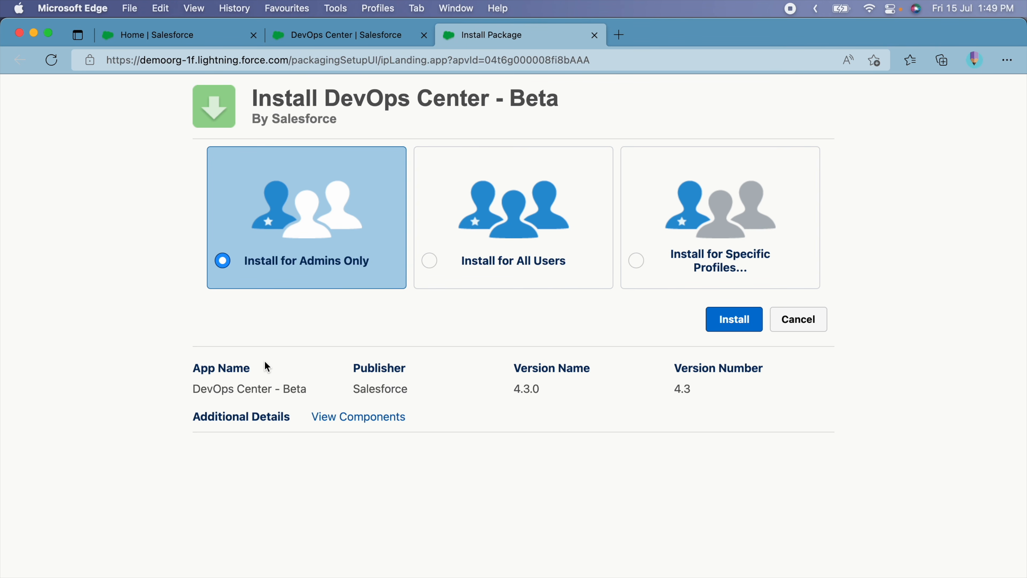
{"action": "left_click", "coordinate": [742, 323]}
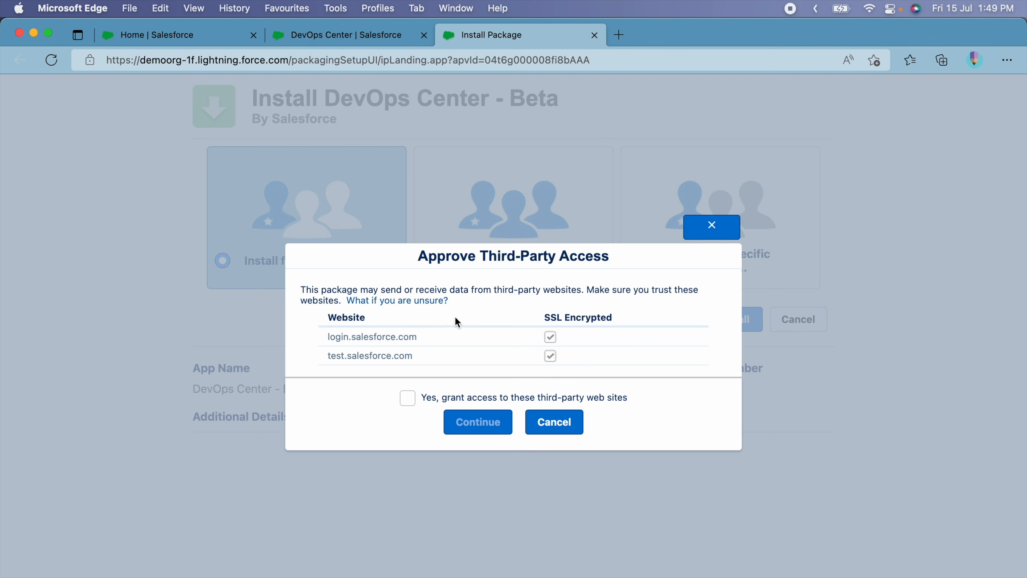
{"action": "left_click", "coordinate": [407, 400]}
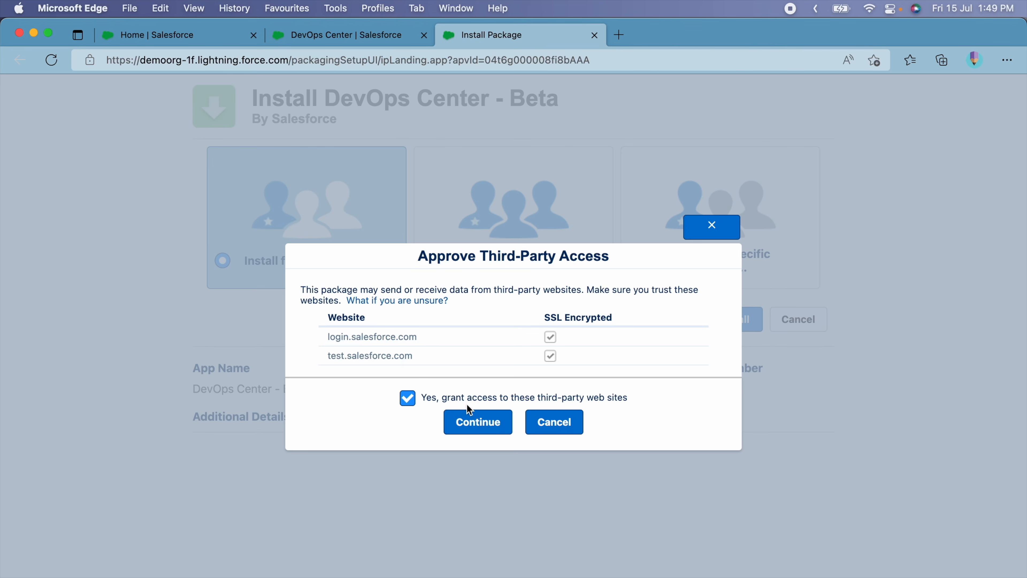
{"action": "left_click", "coordinate": [466, 420]}
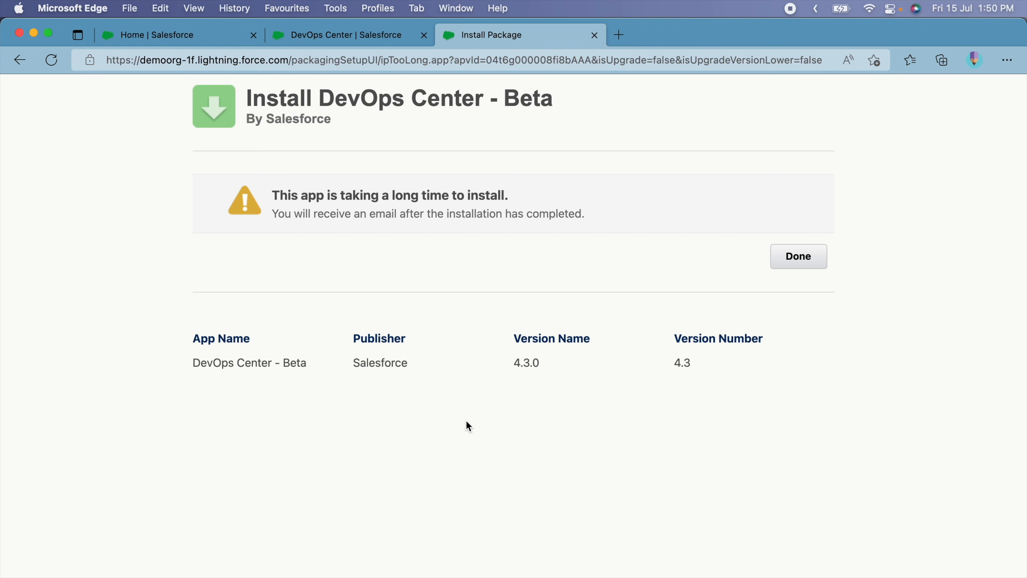
{"action": "left_click", "coordinate": [795, 255]}
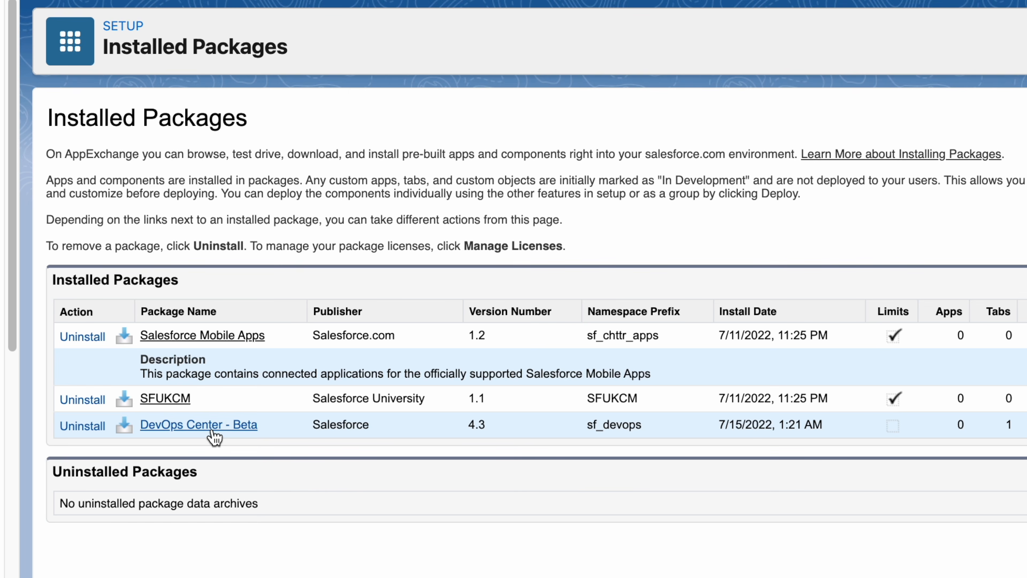
Start a new connected app from App Manager, name it DevOps Center, and fill in the contact email
{"action": "type", "text": "app mana"}
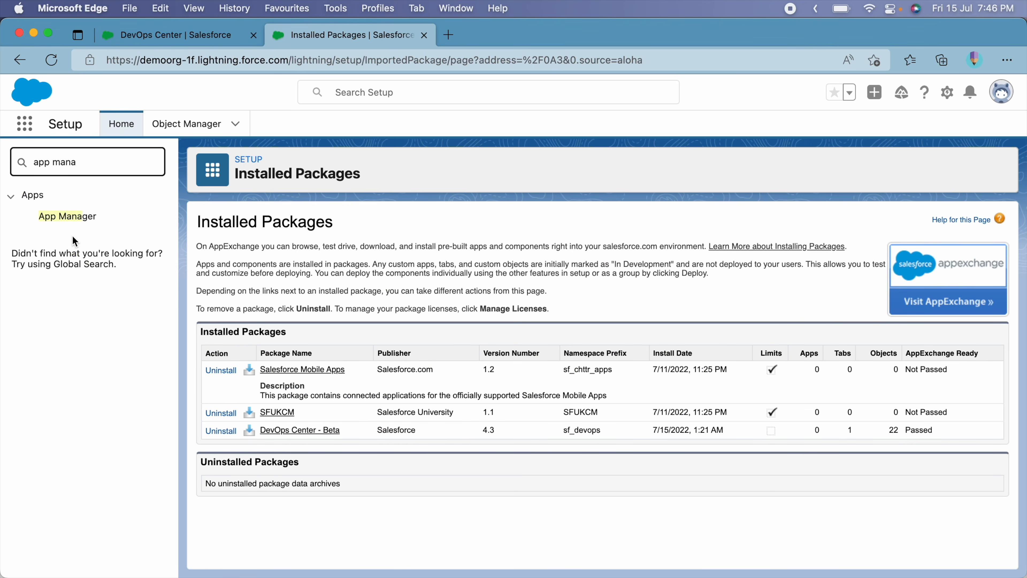
{"action": "left_click", "coordinate": [68, 217]}
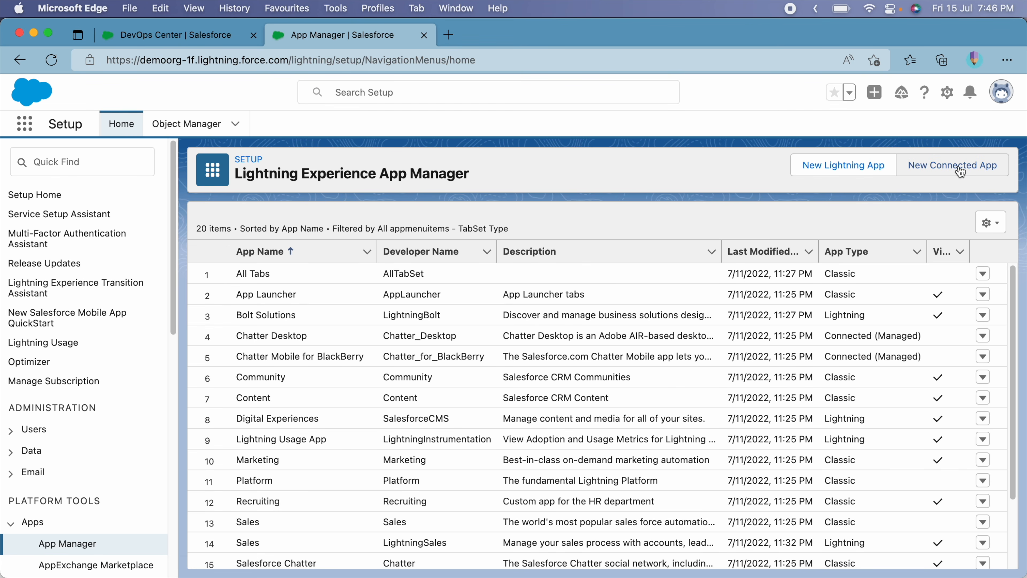
{"action": "left_click", "coordinate": [943, 173]}
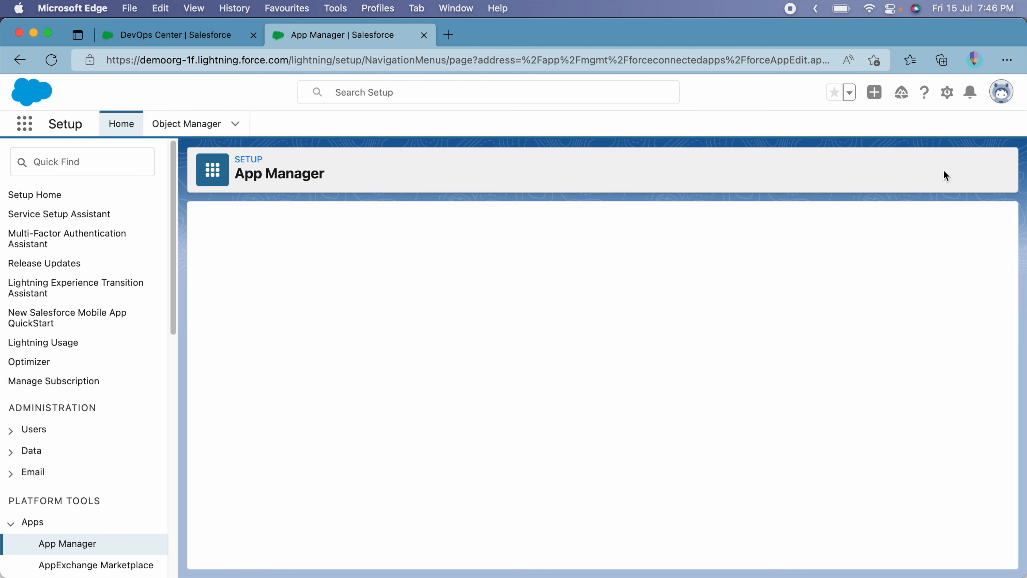
{"action": "type", "text": "D"}
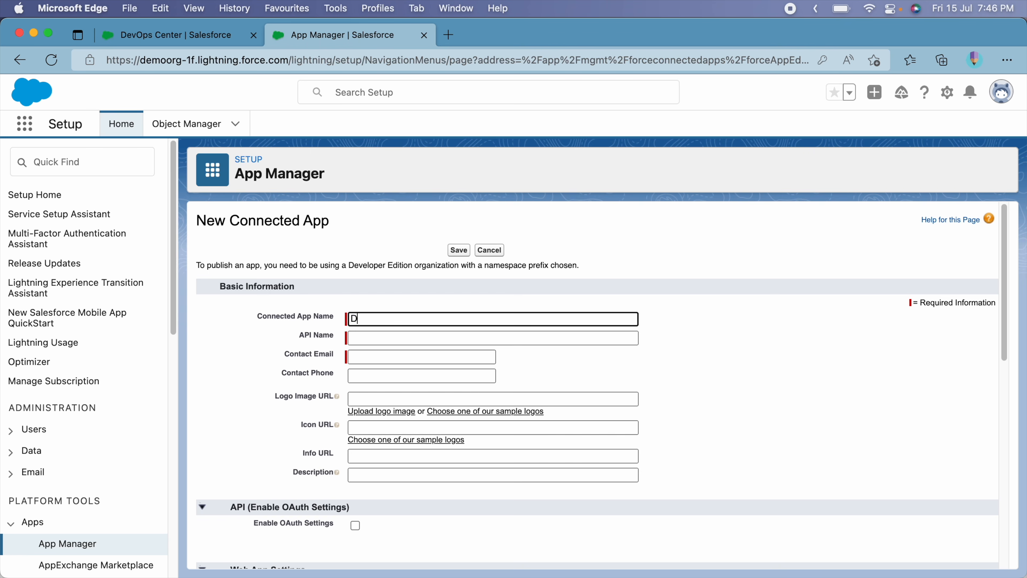
{"action": "type", "text": "evOps Center"}
{"action": "left_click", "coordinate": [422, 355]}
{"action": "left_click", "coordinate": [413, 354]}
{"action": "left_click", "coordinate": [412, 403]}
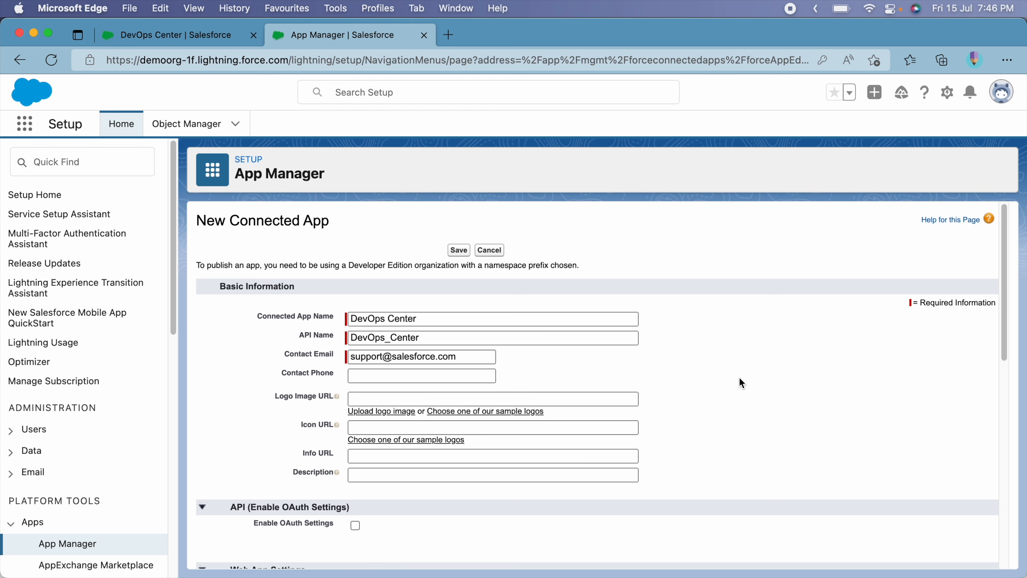
{"action": "left_click", "coordinate": [511, 426]}
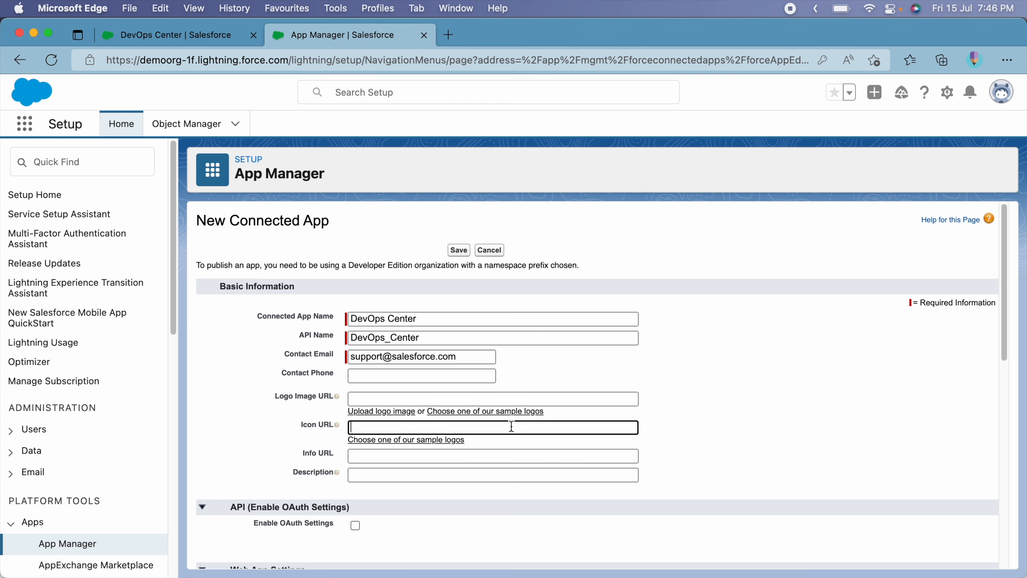
{"action": "scroll", "coordinate": [525, 421], "scroll_direction": "down", "scroll_amount": 1}
{"action": "type", "text": "https://tinyurl.com/doc-icon"}
{"action": "left_click", "coordinate": [786, 418]}
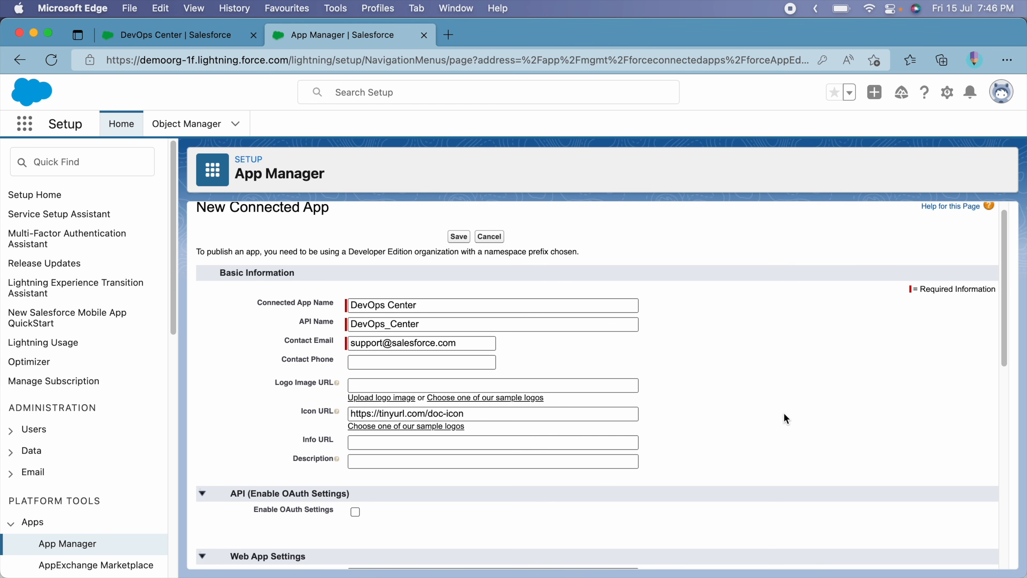
Set the connected app's Start URL to /sf_devops/DevOpsCenter.app and save the app
{"action": "scroll", "coordinate": [550, 465], "scroll_direction": "down", "scroll_amount": 3}
{"action": "left_click", "coordinate": [549, 493]}
{"action": "type", "text": "/sf_devops/DevOpsCenter.app"}
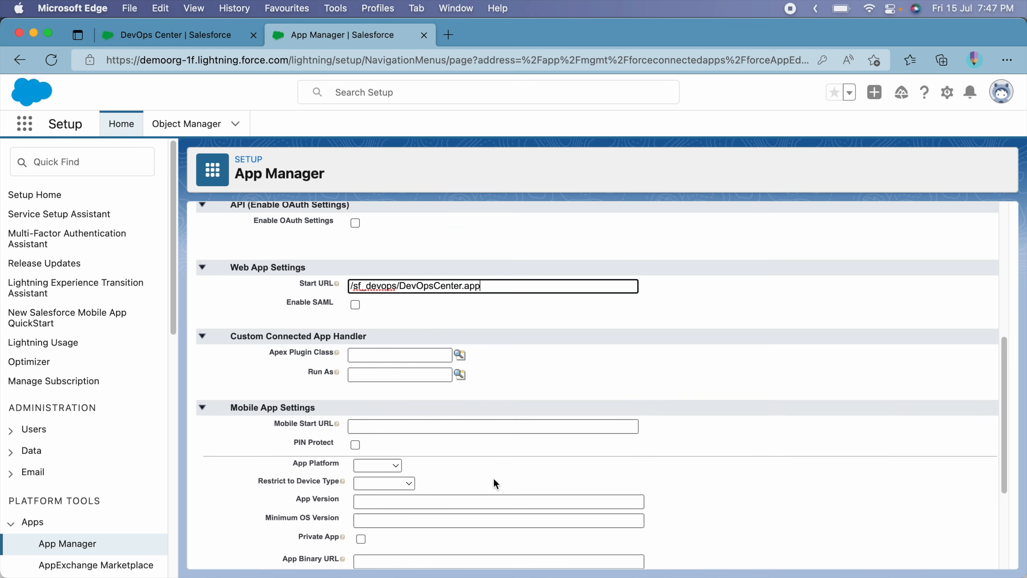
{"action": "scroll", "coordinate": [493, 479], "scroll_direction": "down", "scroll_amount": 5}
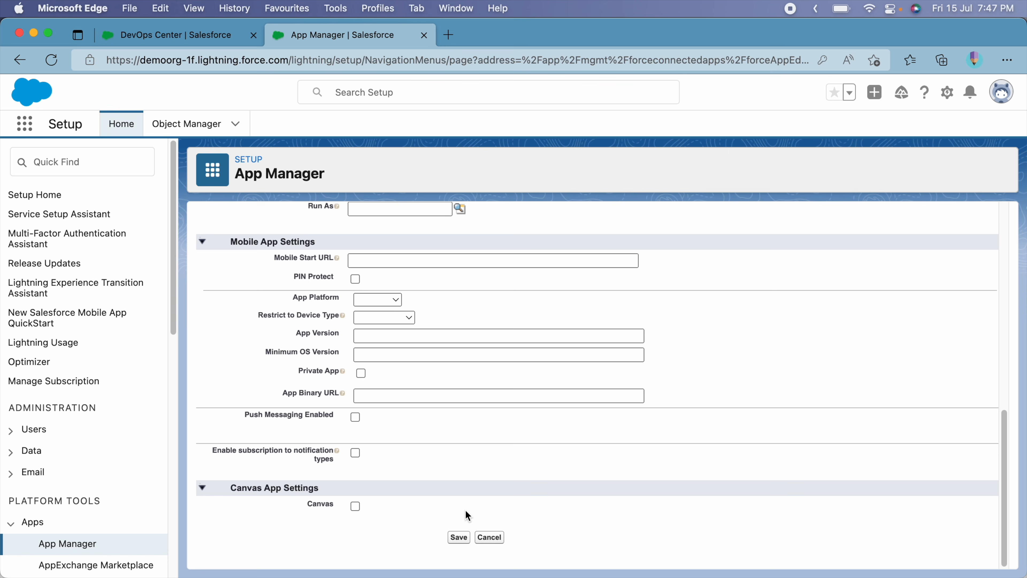
{"action": "left_click", "coordinate": [461, 538]}
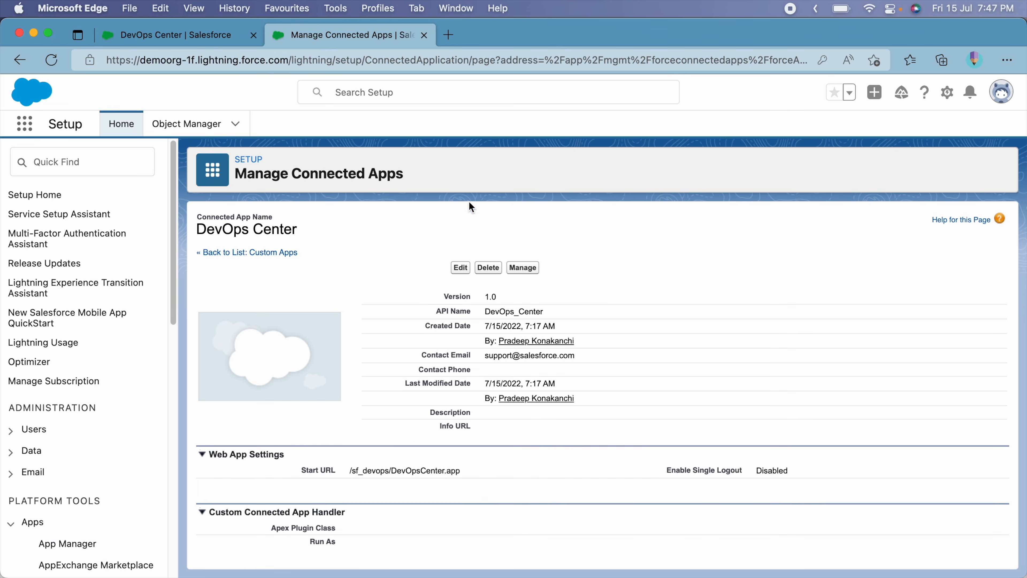
Assign the sf_devops_NamedCredentials permission set to the DevOps Center connected app and save
{"action": "left_click", "coordinate": [524, 268]}
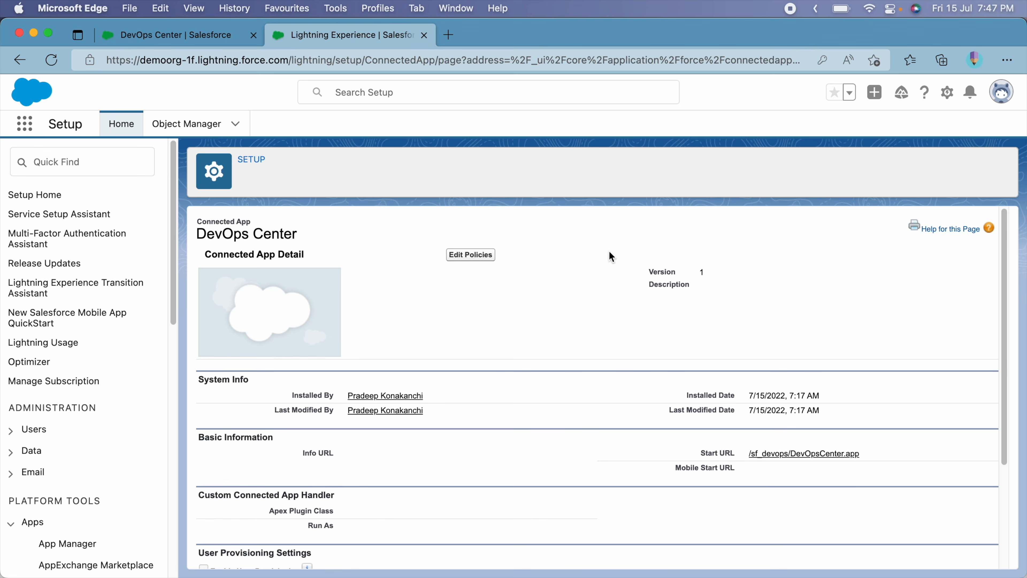
{"action": "scroll", "coordinate": [609, 252], "scroll_direction": "down", "scroll_amount": 5}
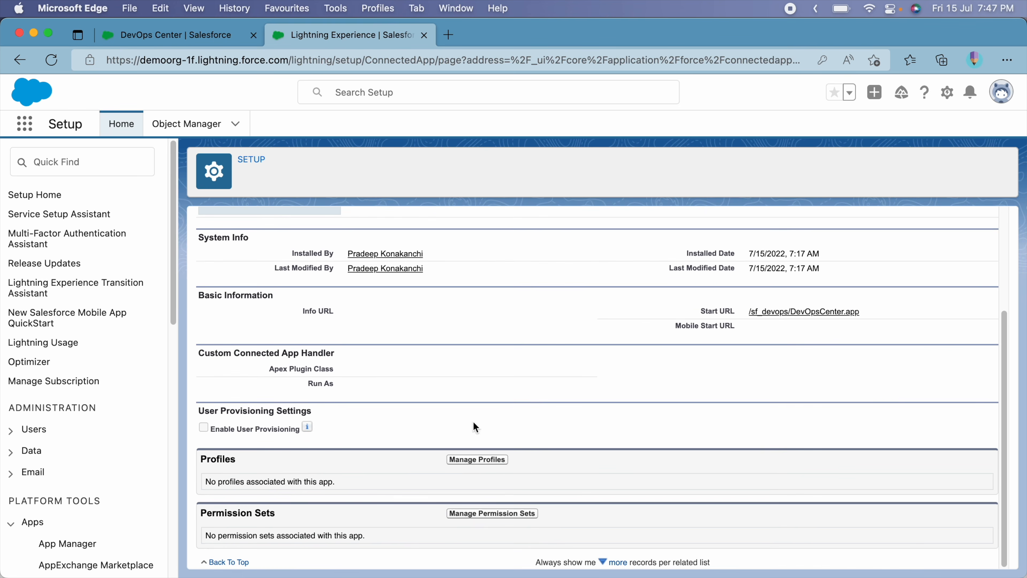
{"action": "left_click", "coordinate": [491, 514]}
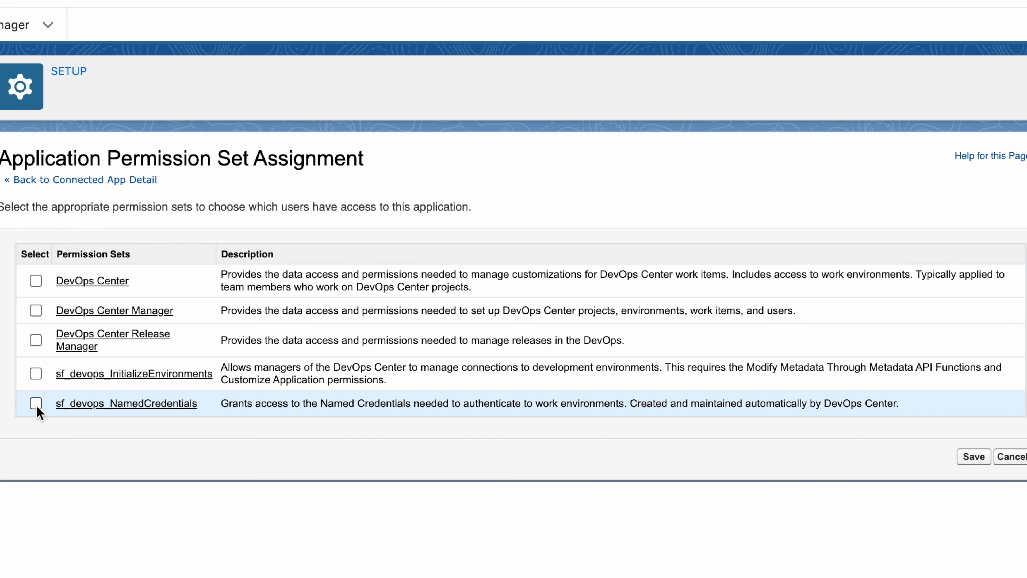
{"action": "left_click", "coordinate": [226, 414]}
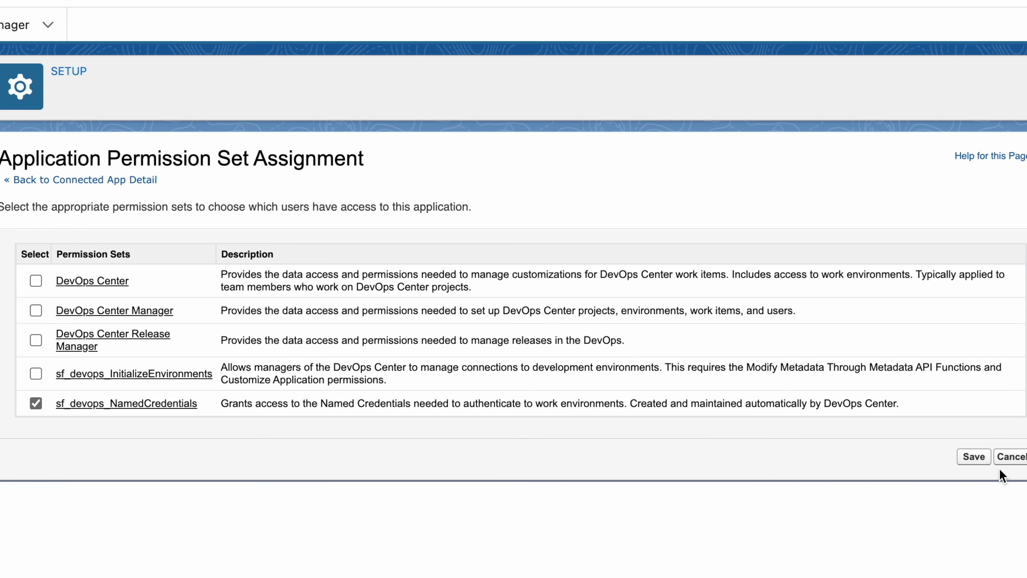
{"action": "left_click", "coordinate": [974, 457]}
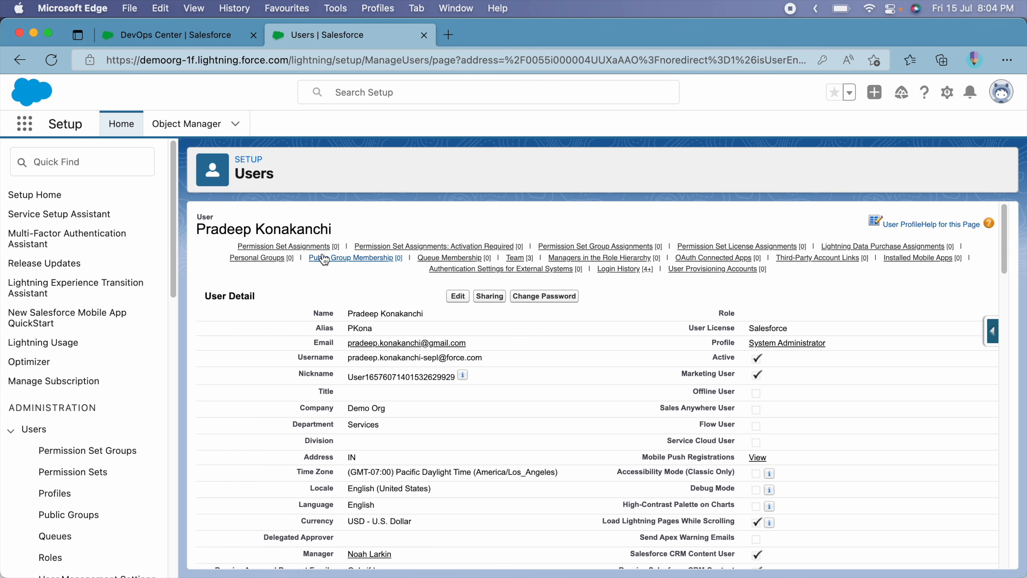
Assign the user the DevOps Center, DevOps Center Manager, DevOps Center Release Manager, sf_devops_InitializeEnvironments and sf_devops_NamedCredentials permission sets
{"action": "left_click", "coordinate": [318, 246]}
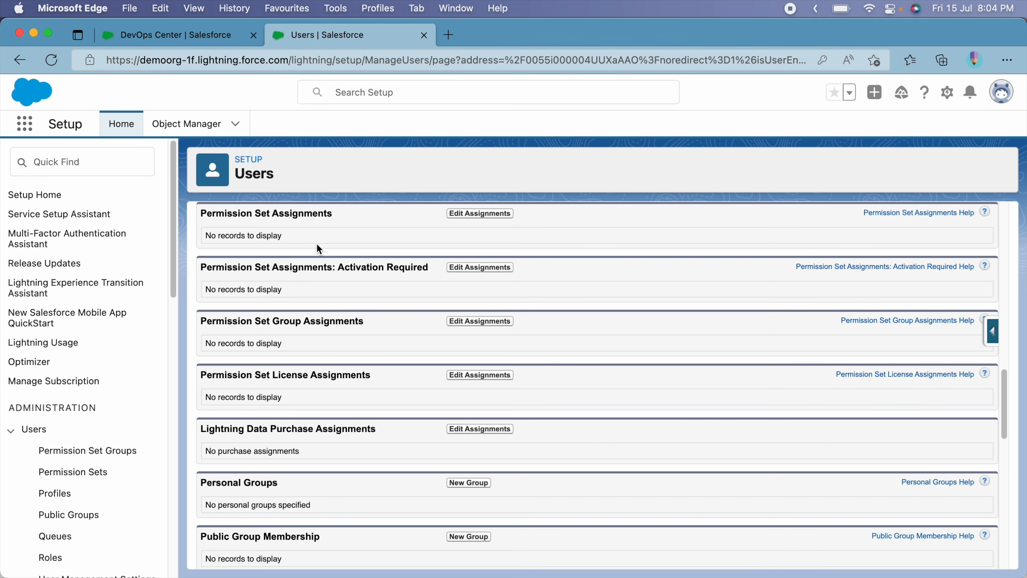
{"action": "left_click", "coordinate": [475, 214]}
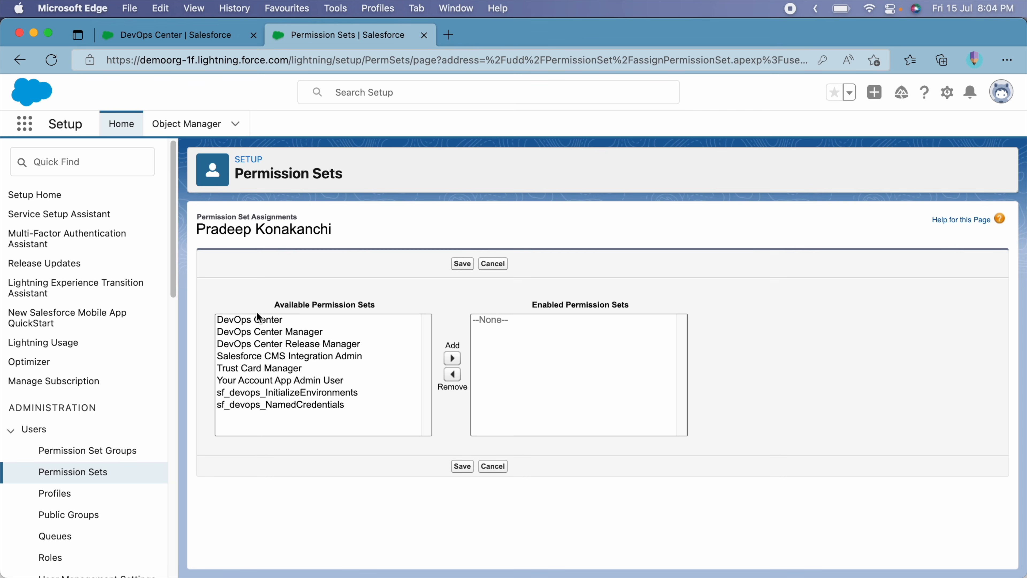
{"action": "left_click", "coordinate": [262, 320]}
{"action": "left_click_drag", "start_coordinate": [284, 330], "coordinate": [293, 343]}
{"action": "left_click", "coordinate": [342, 393], "text": "super"}
{"action": "left_click", "coordinate": [335, 404], "text": "super"}
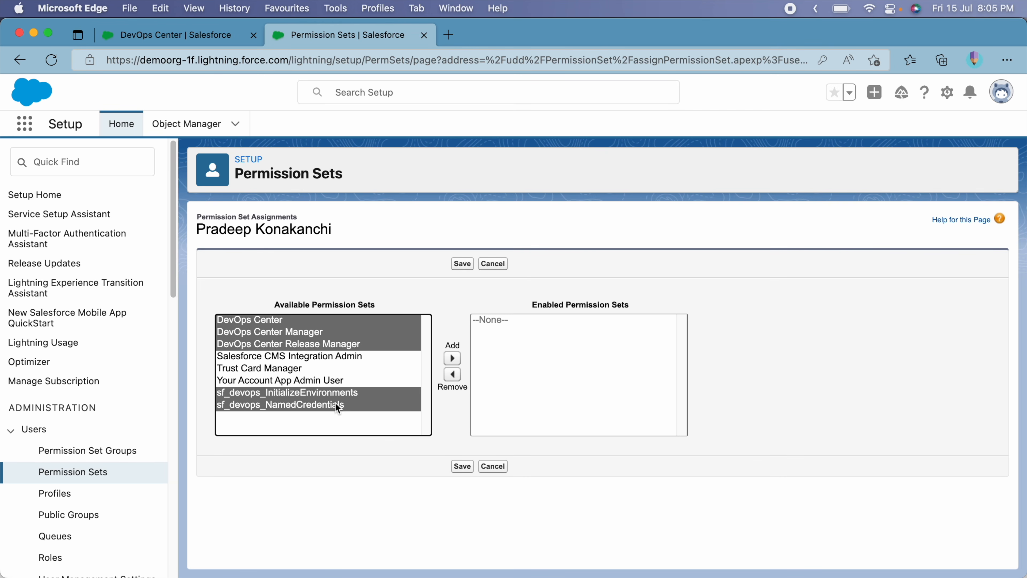
{"action": "left_click", "coordinate": [452, 358]}
{"action": "left_click", "coordinate": [451, 260]}
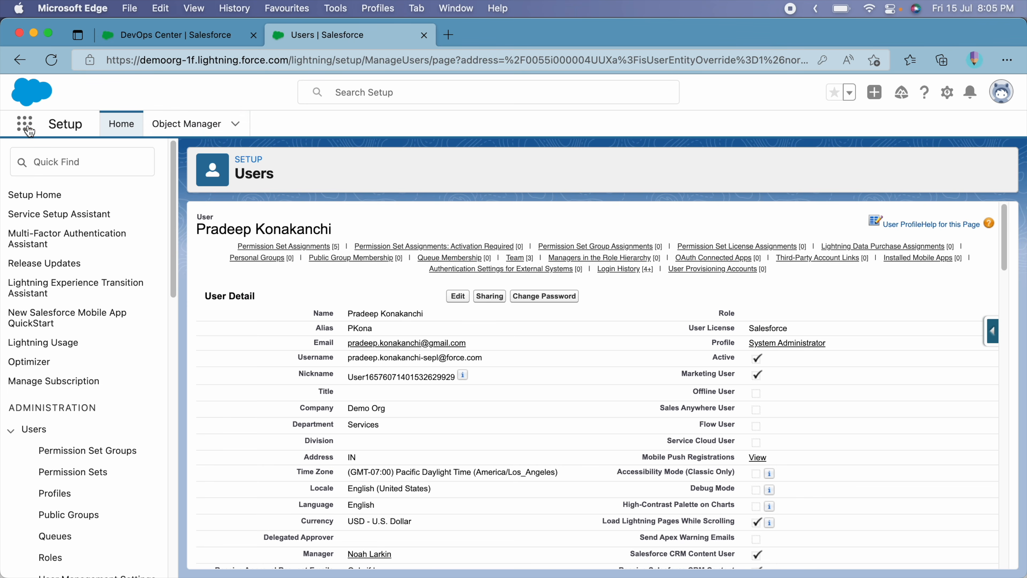
Search the available apps for "devop" and launch DevOps Center
{"action": "left_click", "coordinate": [24, 124]}
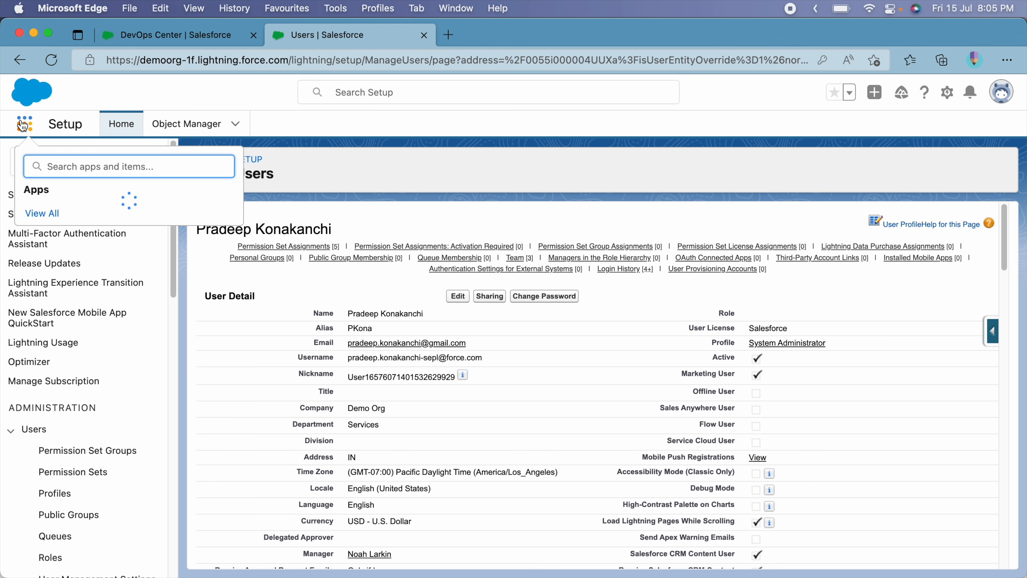
{"action": "type", "text": "devop"}
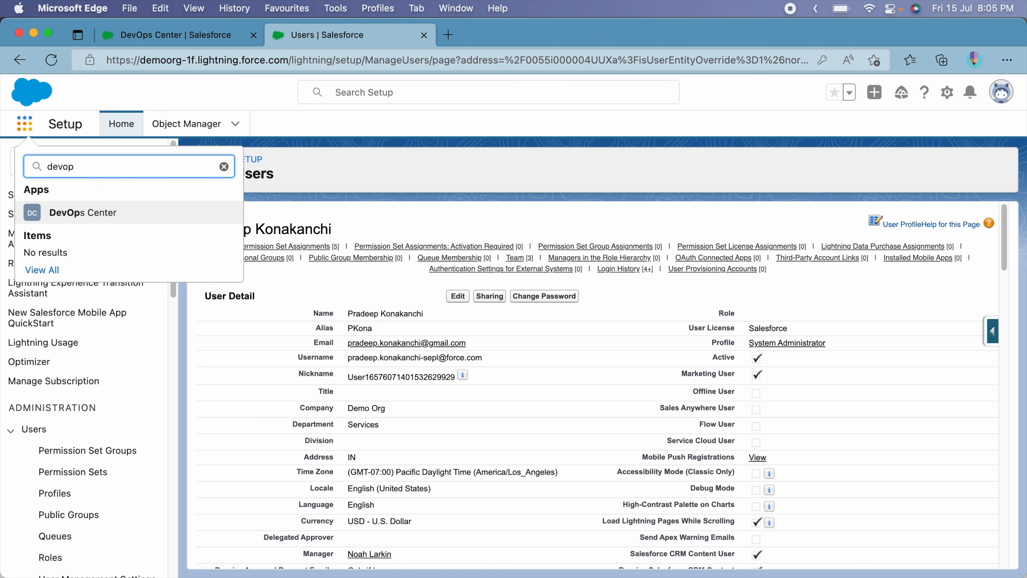
{"action": "left_click", "coordinate": [57, 216]}
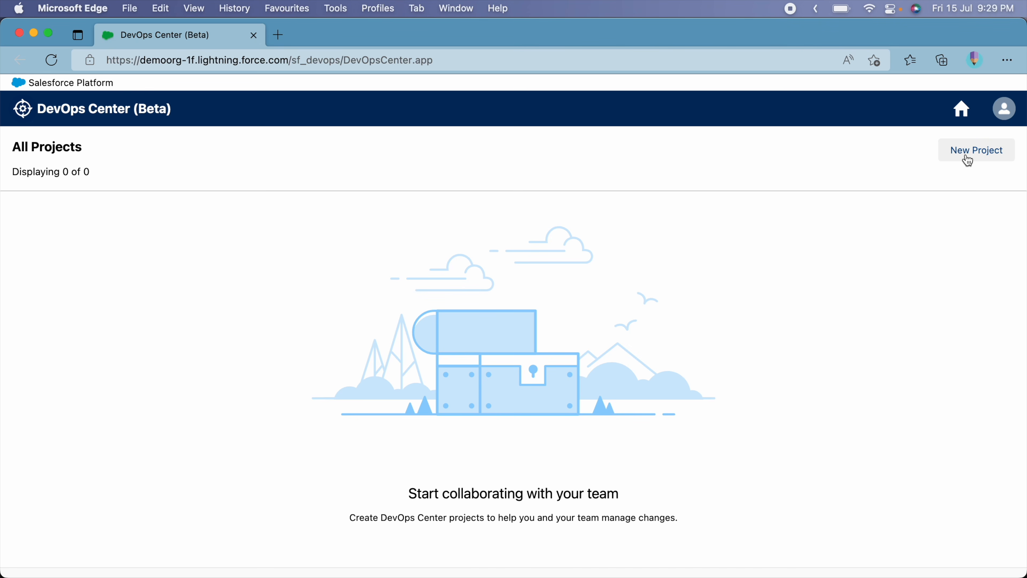
Request a new project and connect DevOps Center to GitHub, signing in with the GitHub username and account password
{"action": "left_click", "coordinate": [968, 160]}
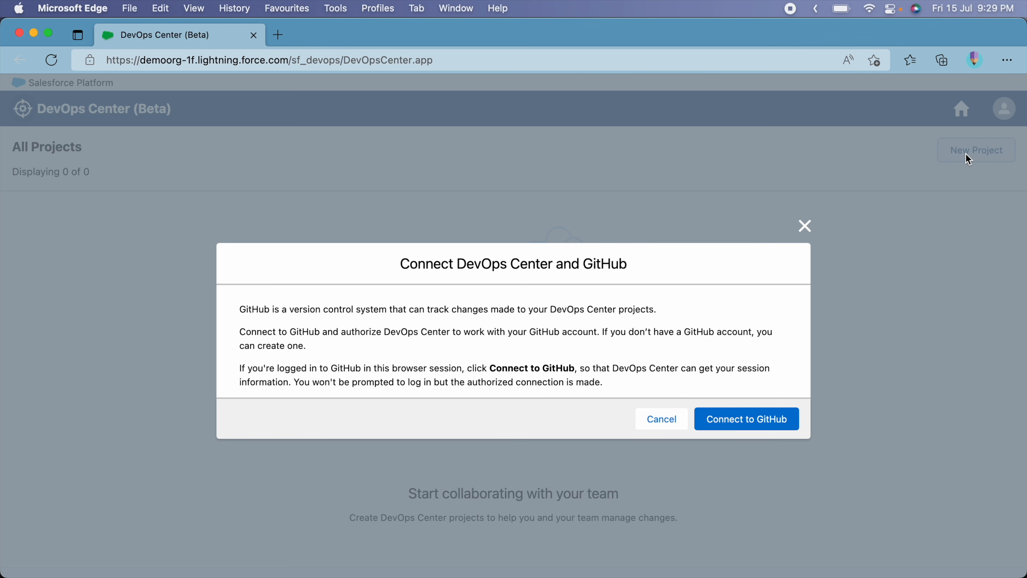
{"action": "double_click", "coordinate": [591, 272]}
{"action": "left_click", "coordinate": [747, 420]}
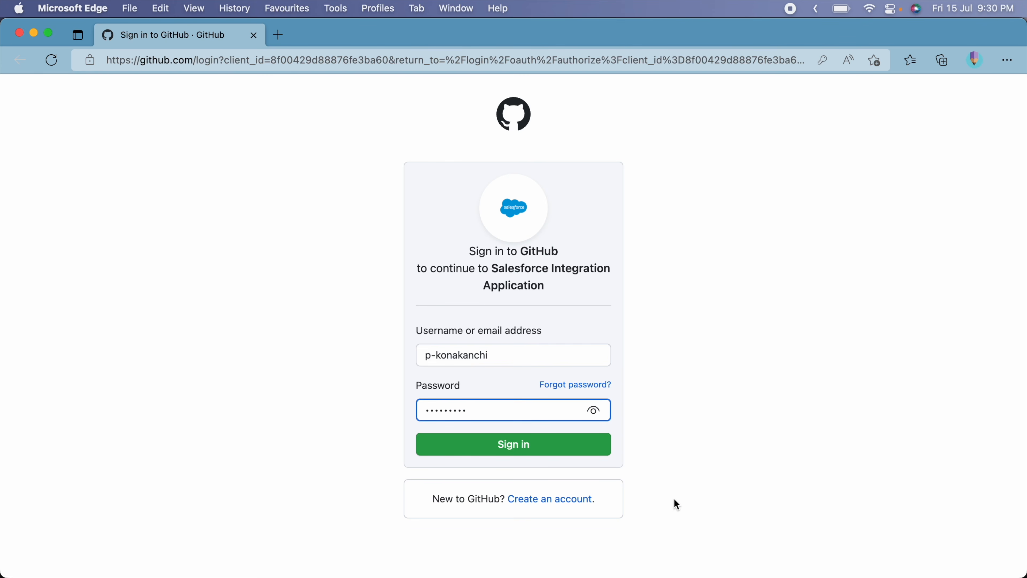
{"action": "left_click", "coordinate": [505, 454]}
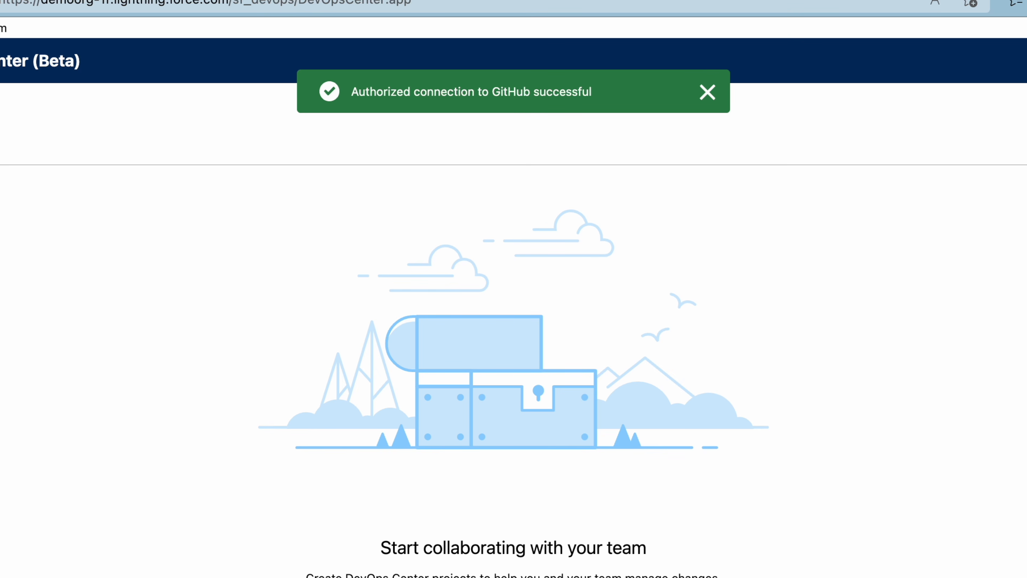
Create a project named AW Computing CRM with a new Salesforce DX repository called AW_Computing_CRM
{"action": "left_click", "coordinate": [953, 153]}
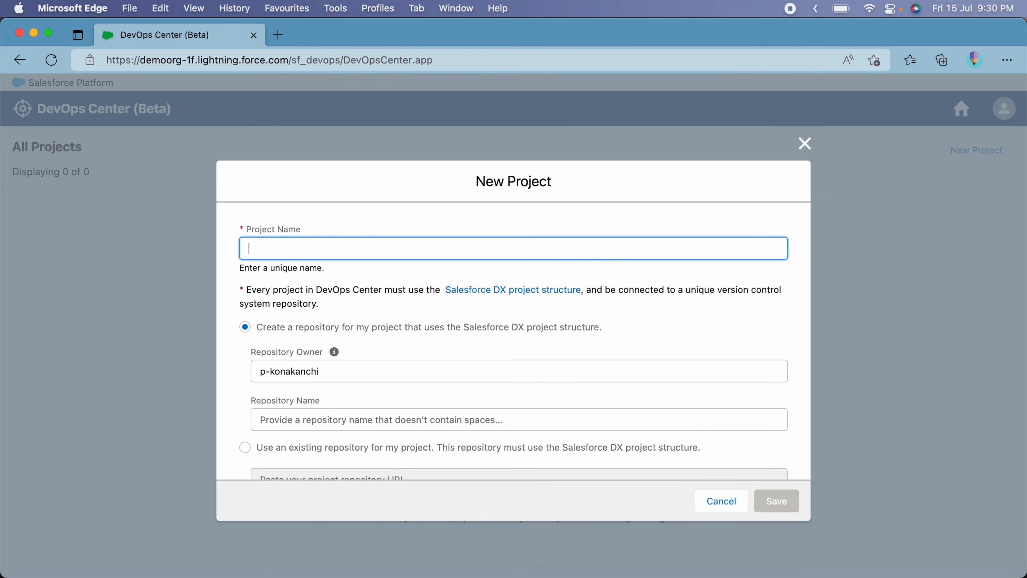
{"action": "type", "text": "AW C"}
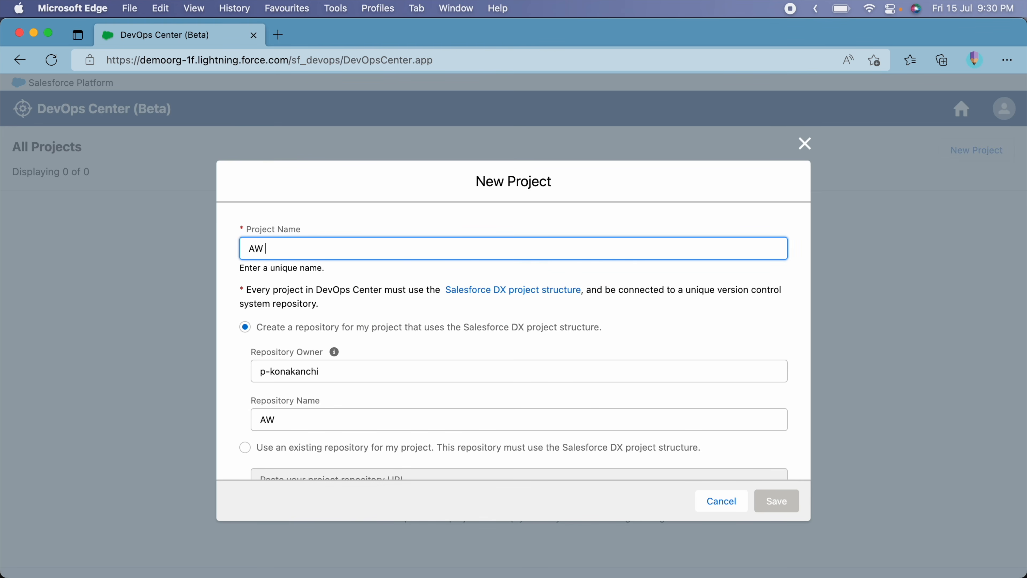
{"action": "type", "text": "omputing"}
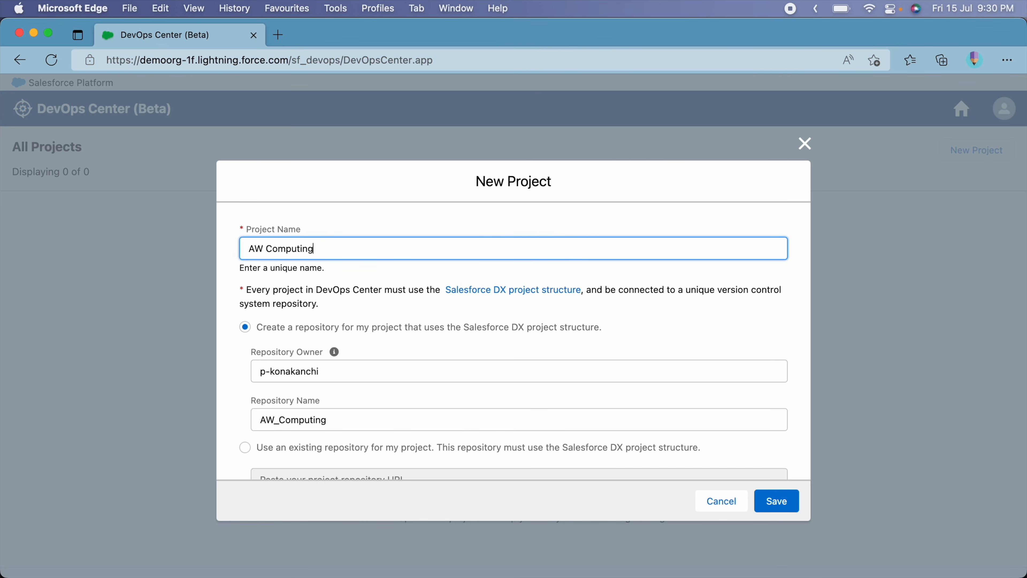
{"action": "type", "text": " CRM"}
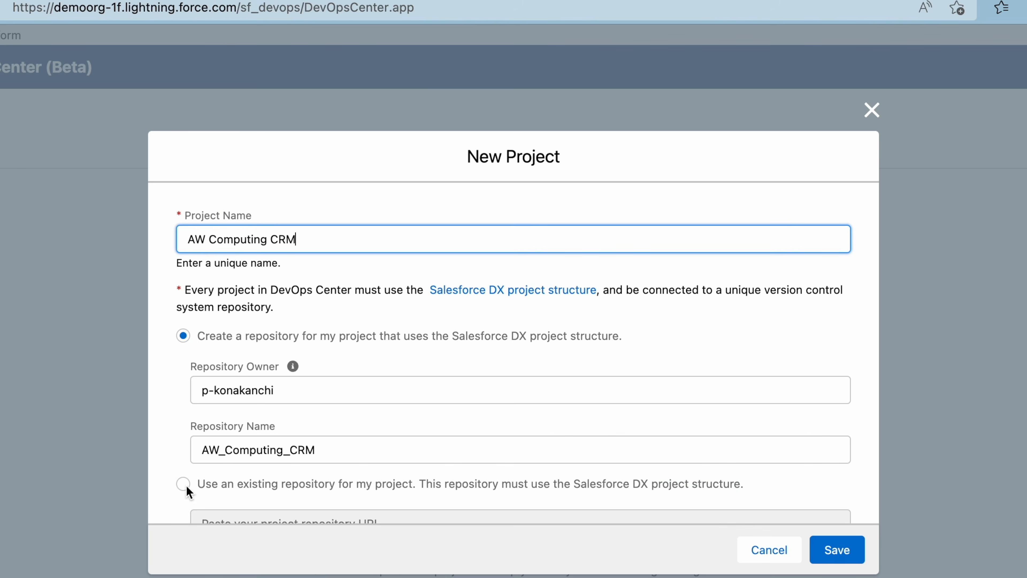
{"action": "scroll", "coordinate": [371, 475], "scroll_direction": "down", "scroll_amount": 1}
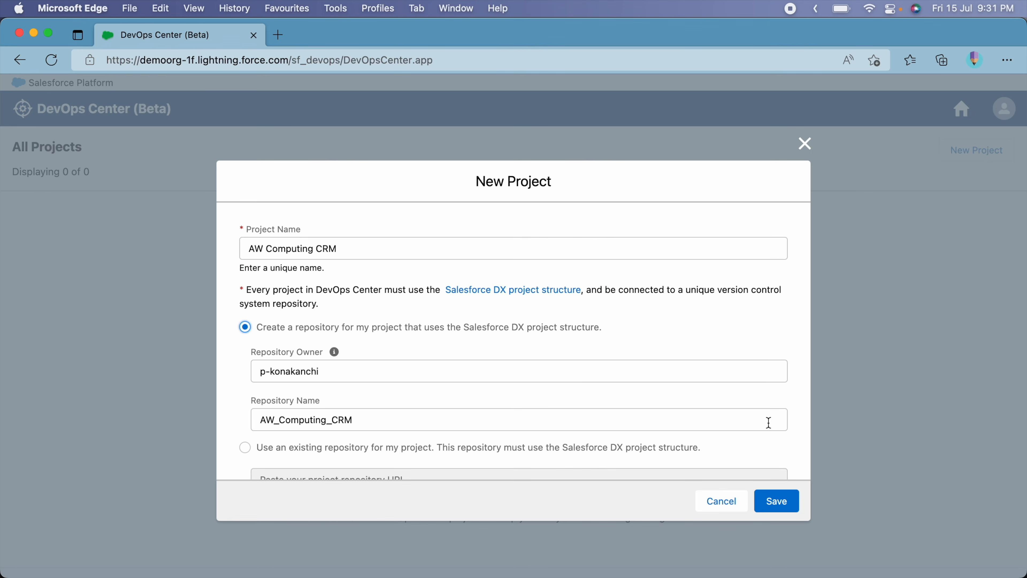
{"action": "left_click", "coordinate": [784, 508]}
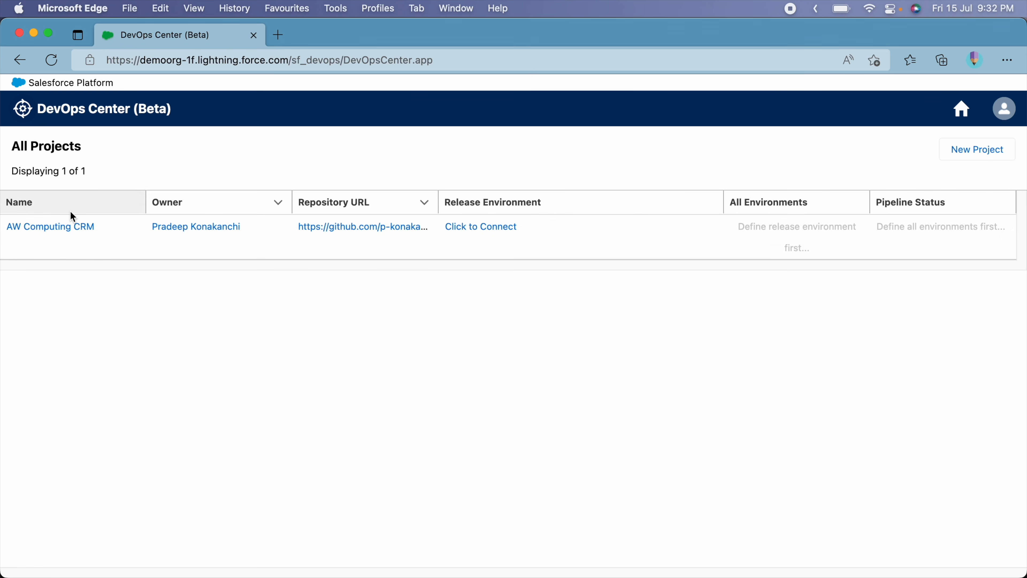
Connect the project's release environment AW Computing CRM Release as a Production Org, logging in and allowing DevOps Center access
{"action": "left_click", "coordinate": [497, 227]}
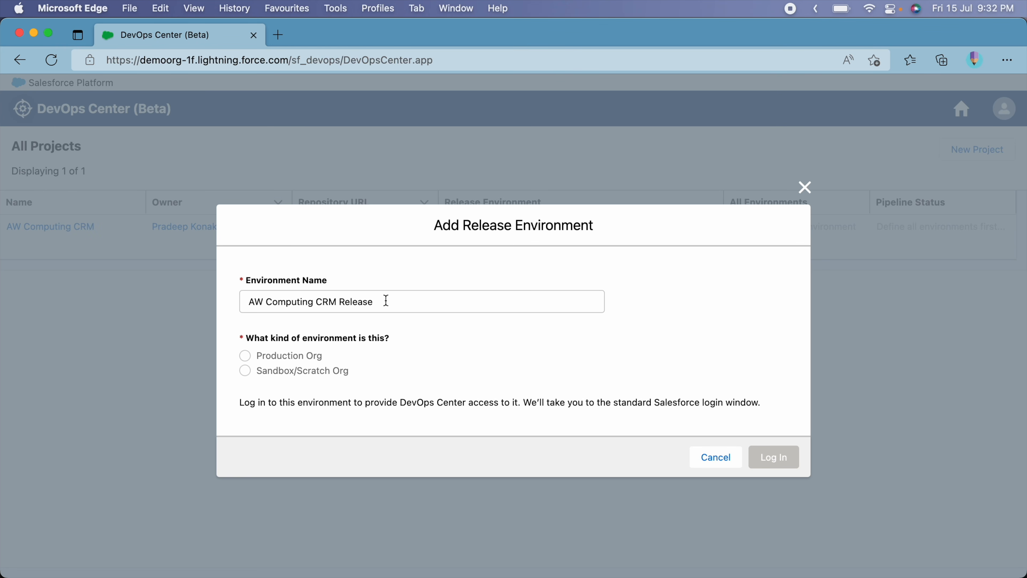
{"action": "left_click", "coordinate": [298, 357]}
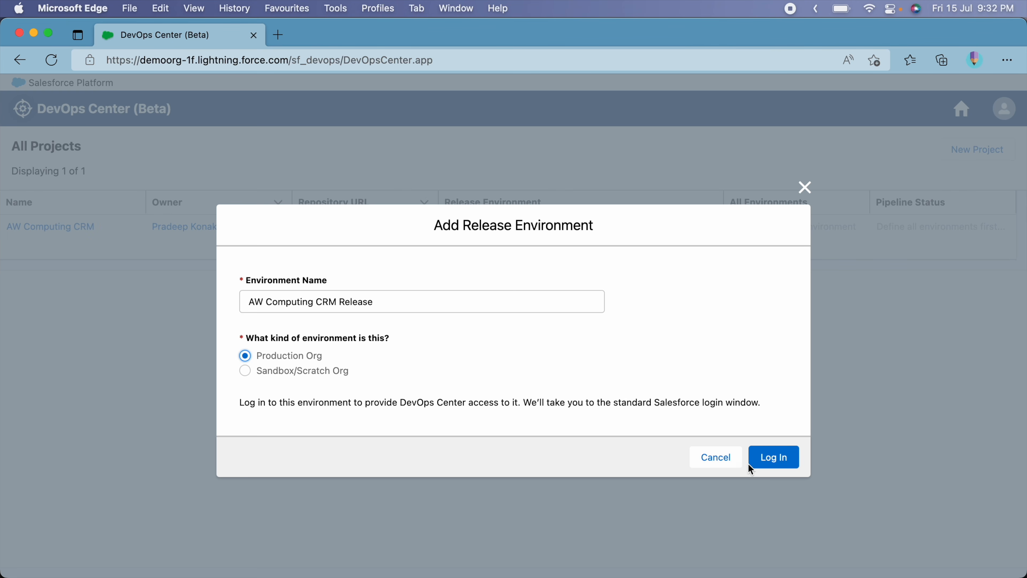
{"action": "left_click", "coordinate": [775, 456]}
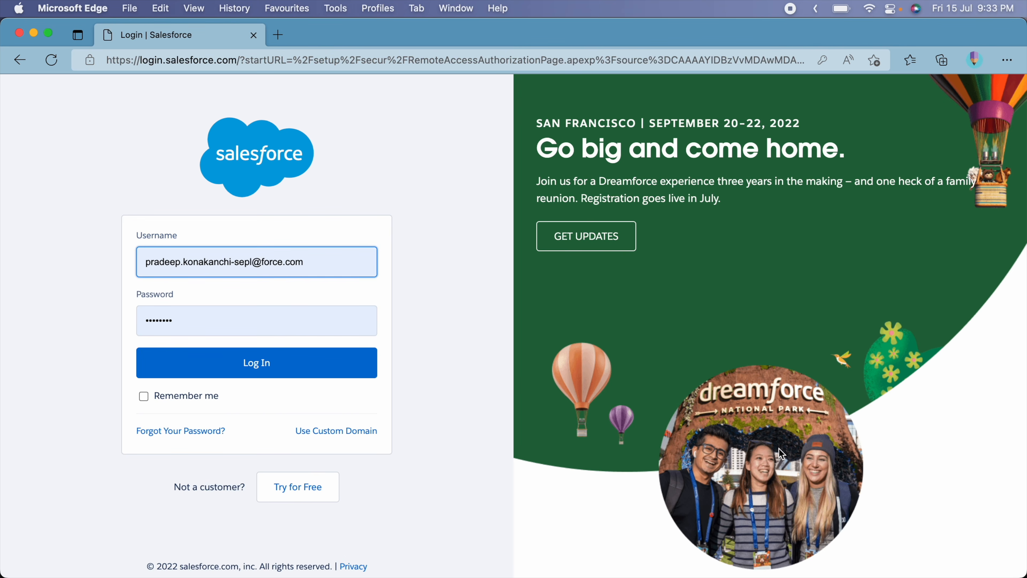
{"action": "left_click", "coordinate": [242, 372]}
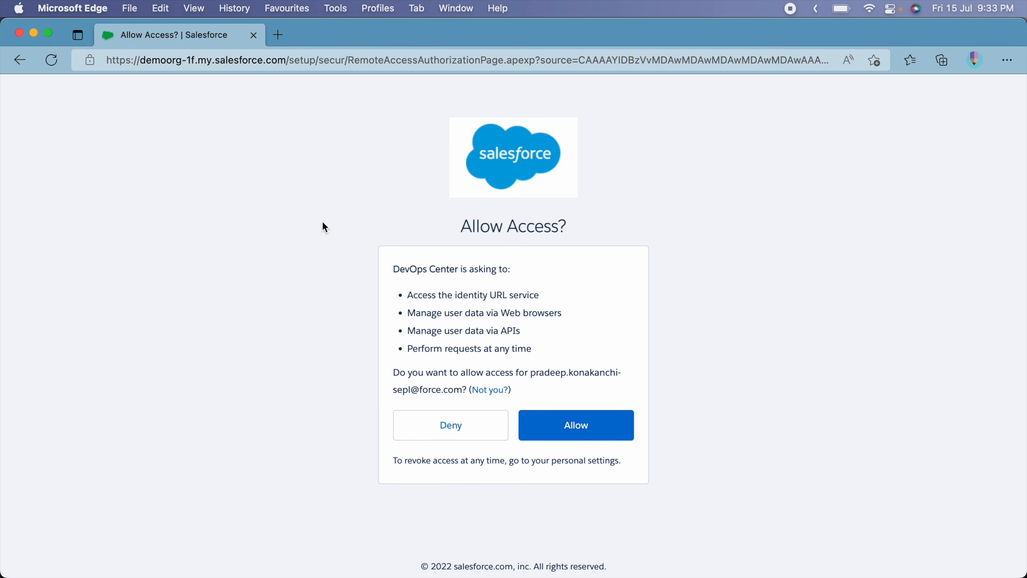
{"action": "left_click", "coordinate": [551, 424]}
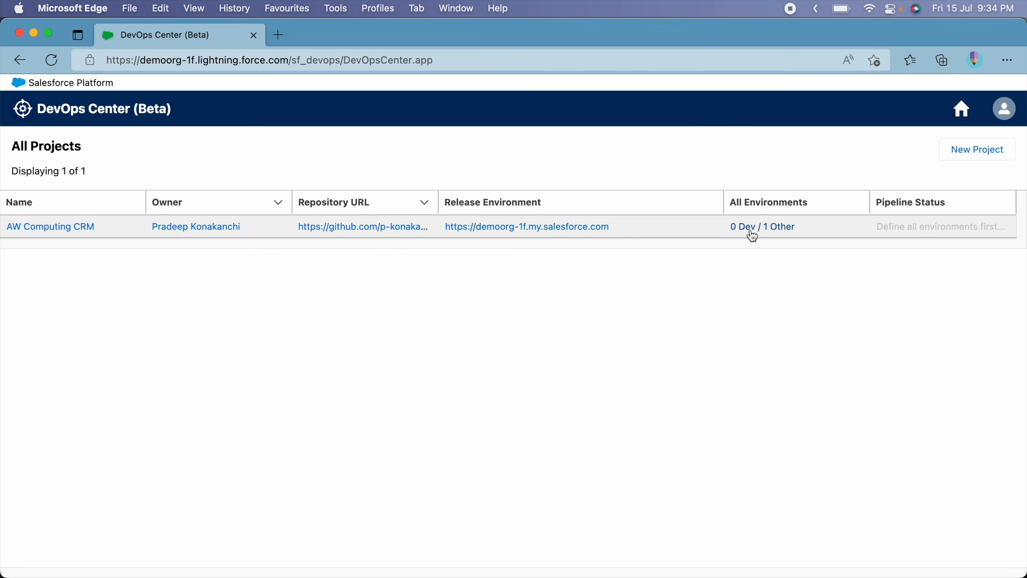
Add the sandbox environments DEV1 and DEV2 to the project, both marked as used for development, logging in to each sandbox
{"action": "left_click", "coordinate": [752, 235]}
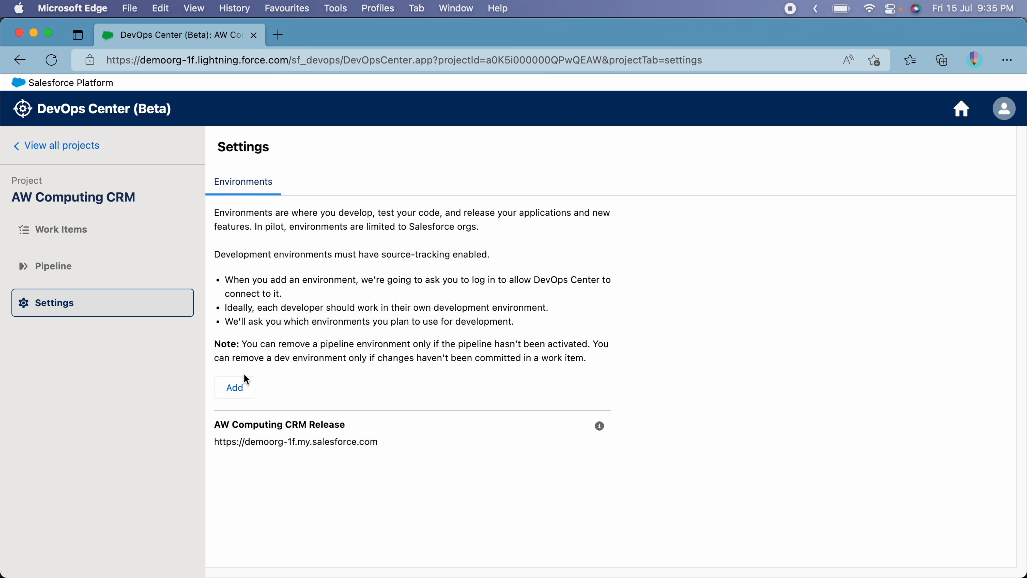
{"action": "left_click", "coordinate": [244, 388]}
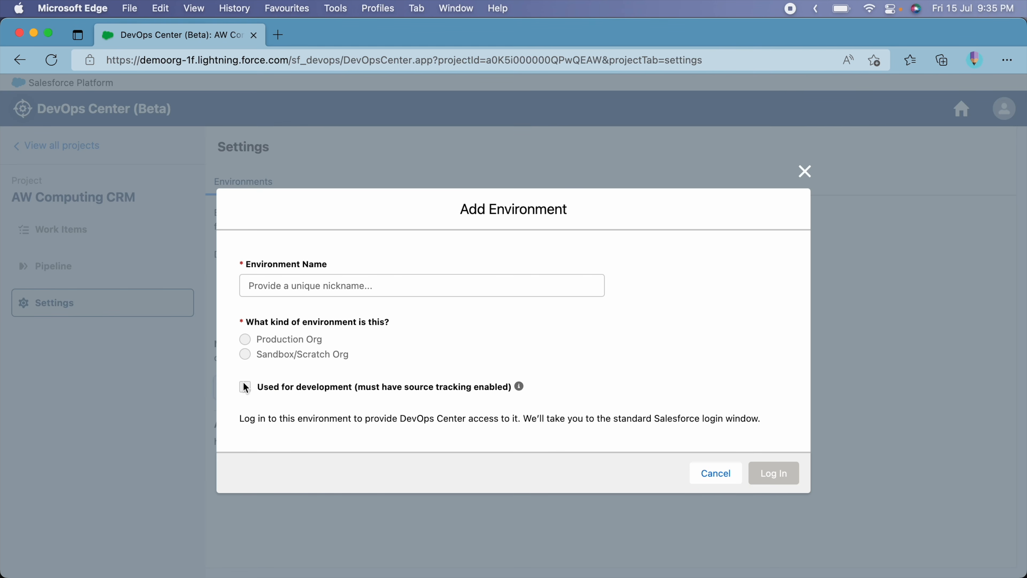
{"action": "left_click", "coordinate": [302, 288]}
{"action": "type", "text": "DEV1"}
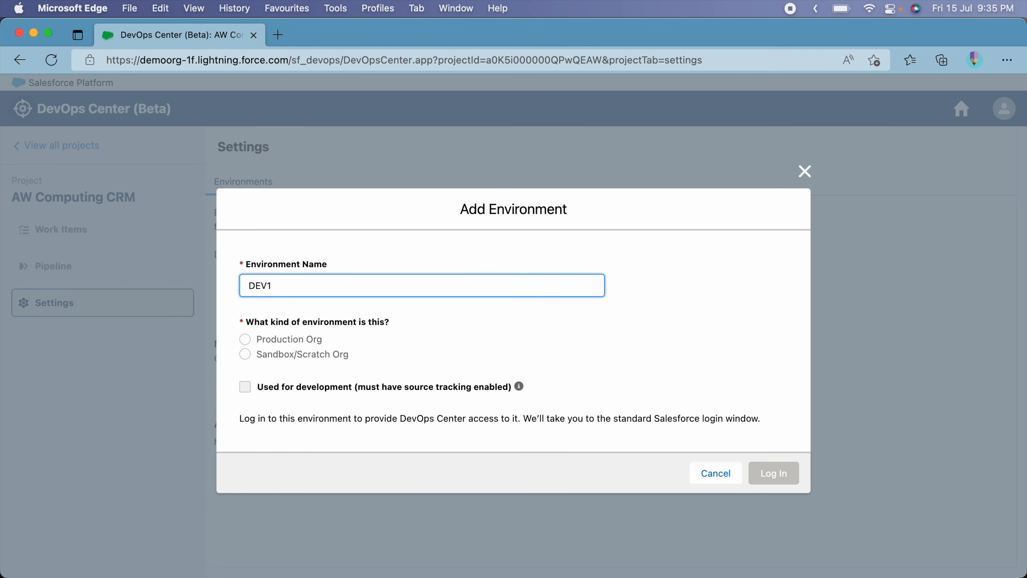
{"action": "left_click", "coordinate": [244, 354]}
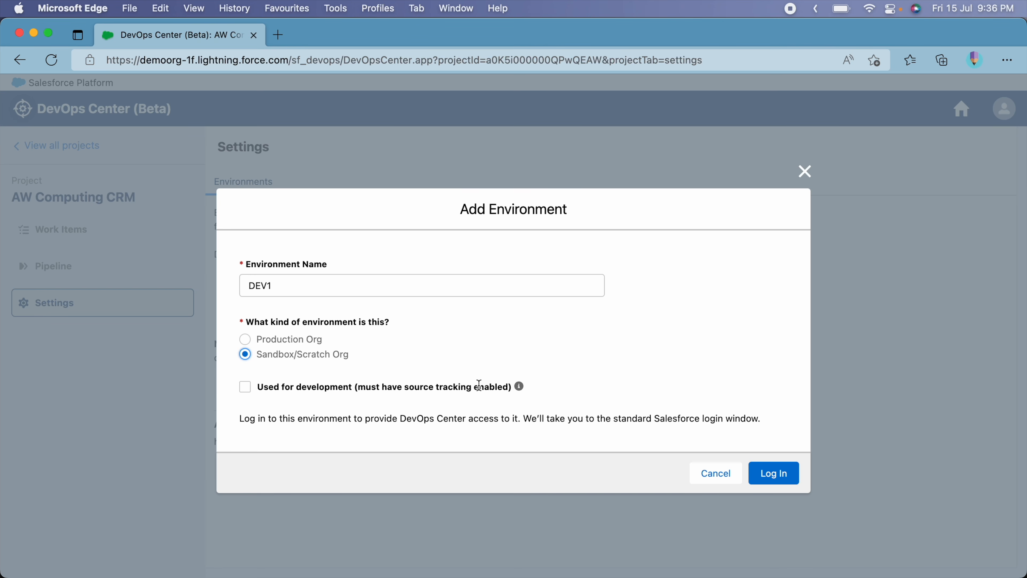
{"action": "mouse_move", "coordinate": [520, 392]}
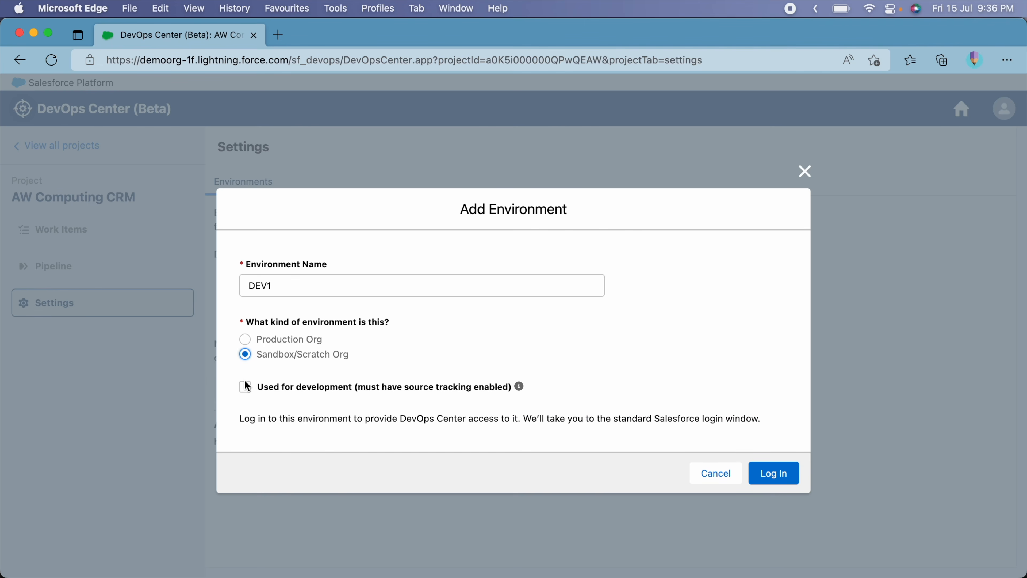
{"action": "left_click", "coordinate": [115, 434]}
{"action": "left_click", "coordinate": [767, 472]}
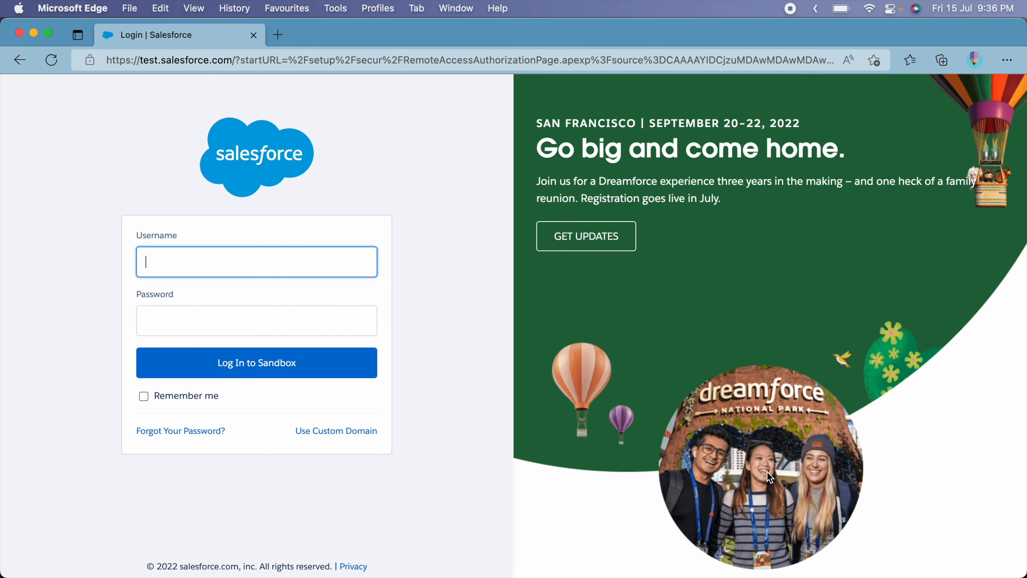
{"action": "left_click", "coordinate": [174, 370]}
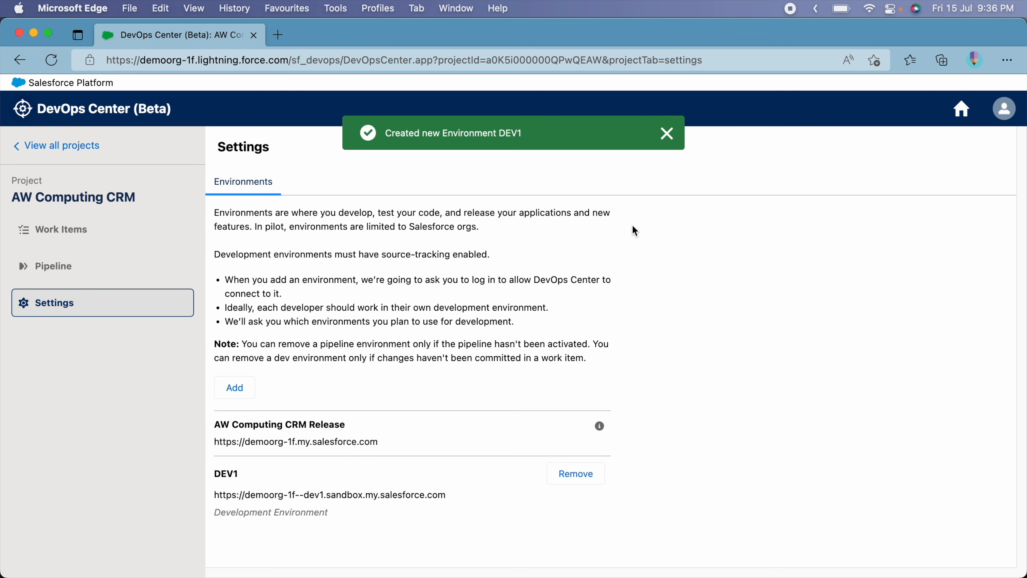
{"action": "left_click", "coordinate": [238, 387]}
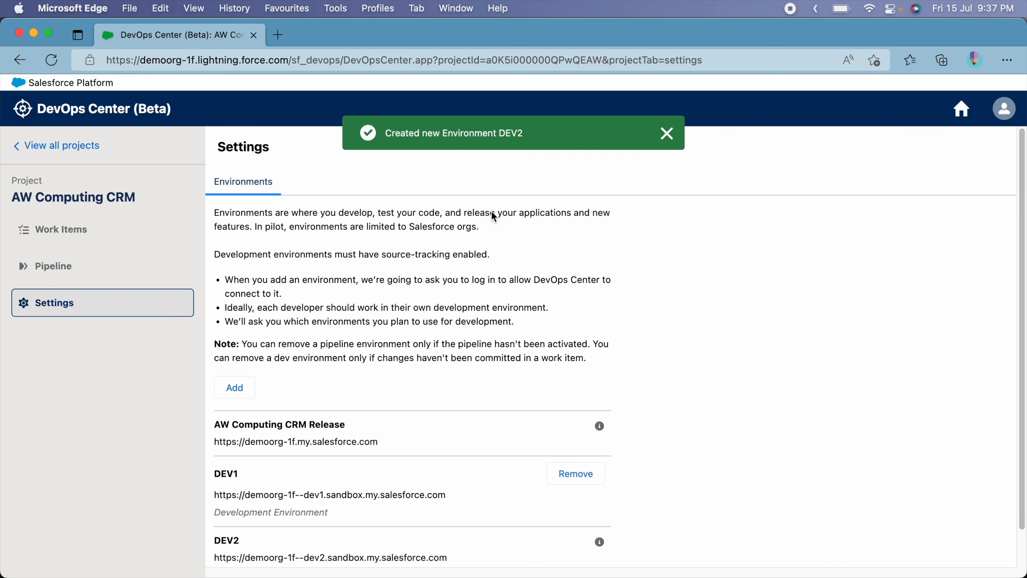
{"action": "scroll", "coordinate": [636, 251], "scroll_direction": "down", "scroll_amount": 2}
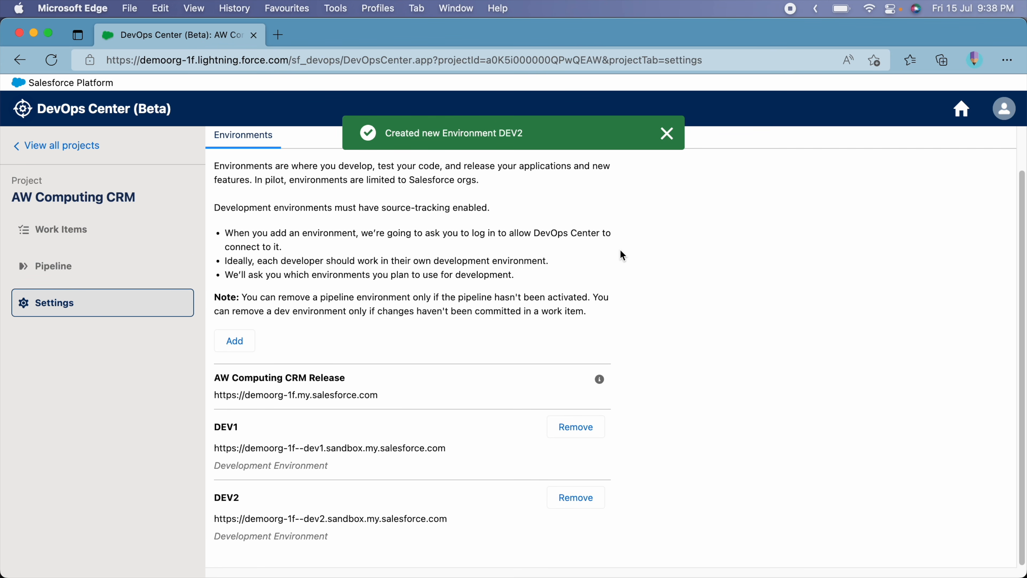
Add a Sandbox/Scratch Org environment named UAT, not used for development, and log in to its sandbox
{"action": "left_click", "coordinate": [236, 340]}
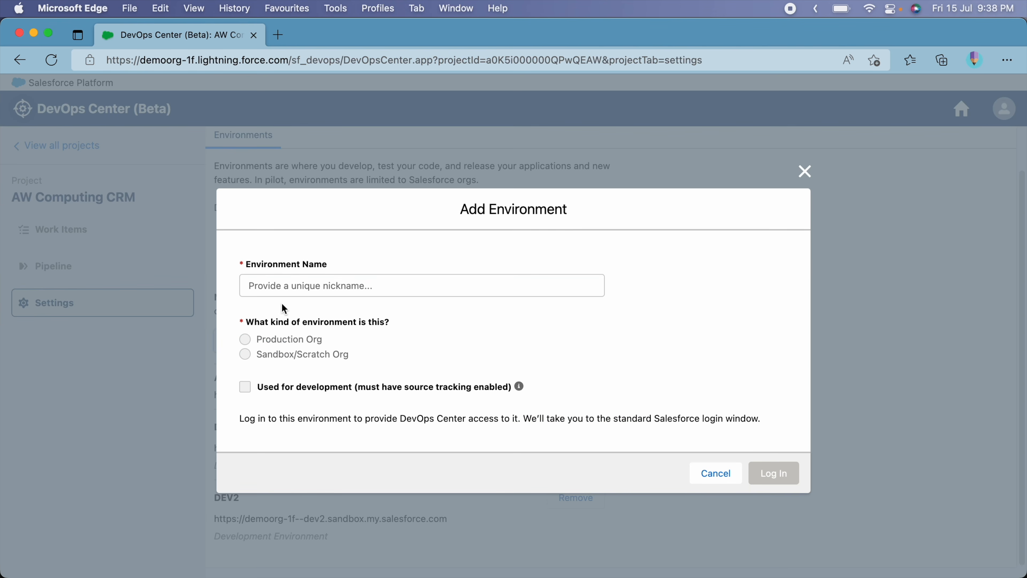
{"action": "left_click", "coordinate": [299, 285]}
{"action": "type", "text": "UAT"}
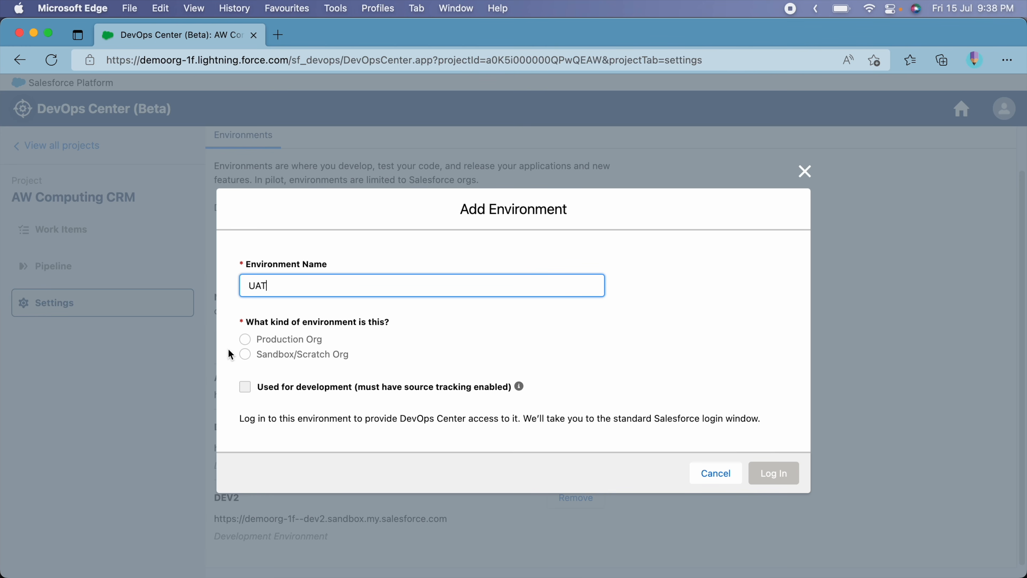
{"action": "left_click", "coordinate": [244, 355]}
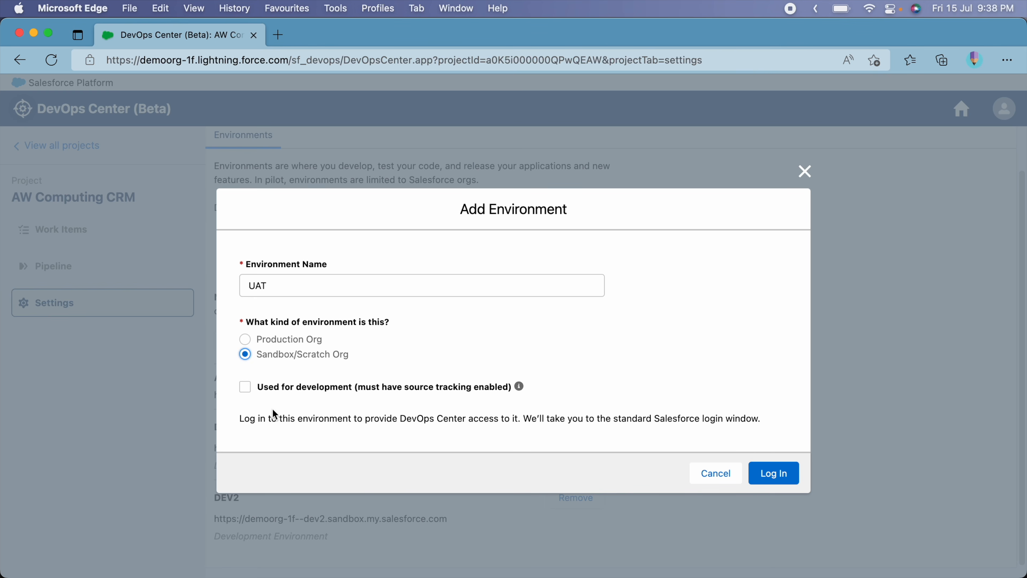
{"action": "left_click", "coordinate": [773, 474]}
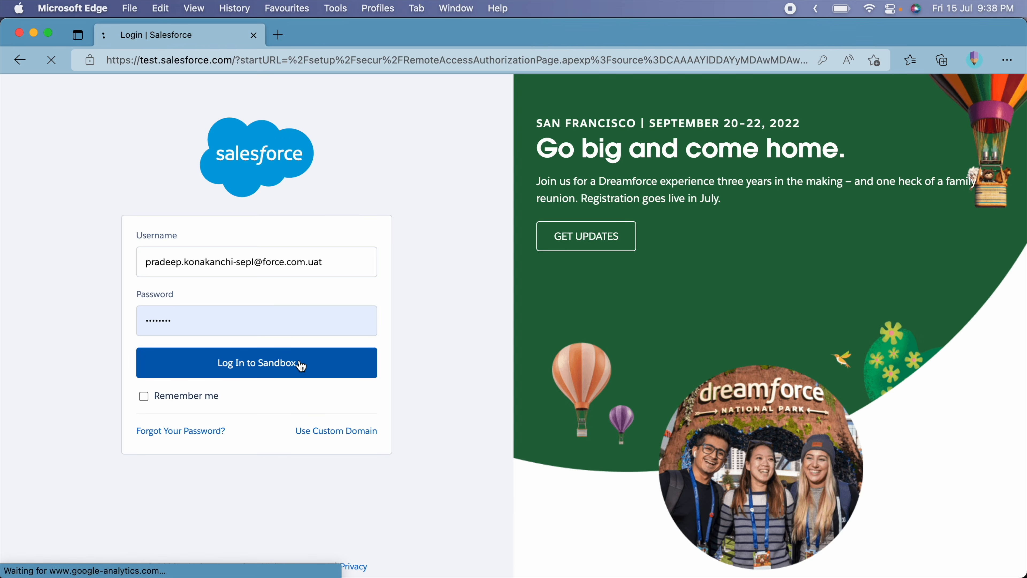
{"action": "left_click", "coordinate": [302, 365]}
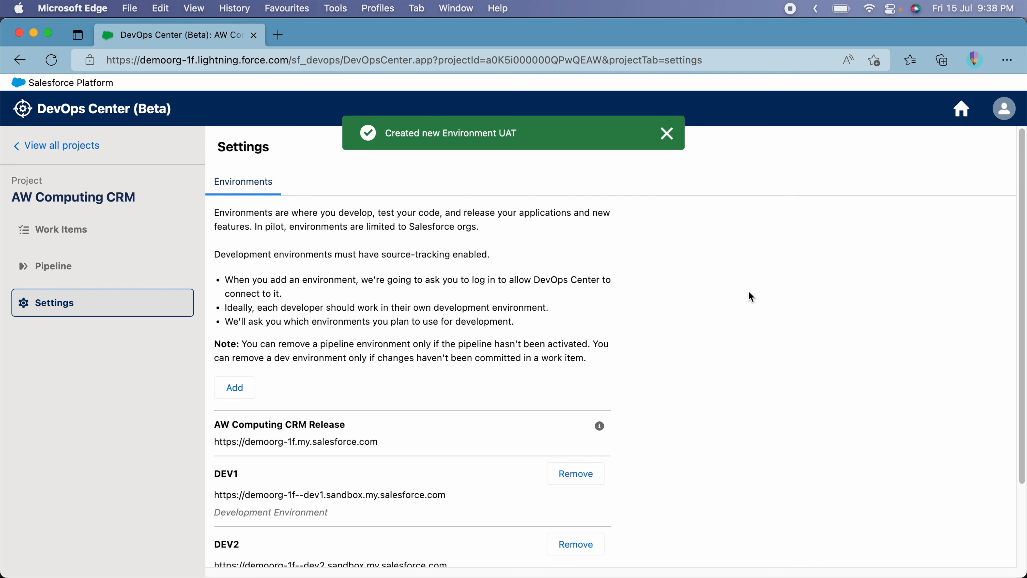
{"action": "scroll", "coordinate": [712, 287], "scroll_direction": "down", "scroll_amount": 5}
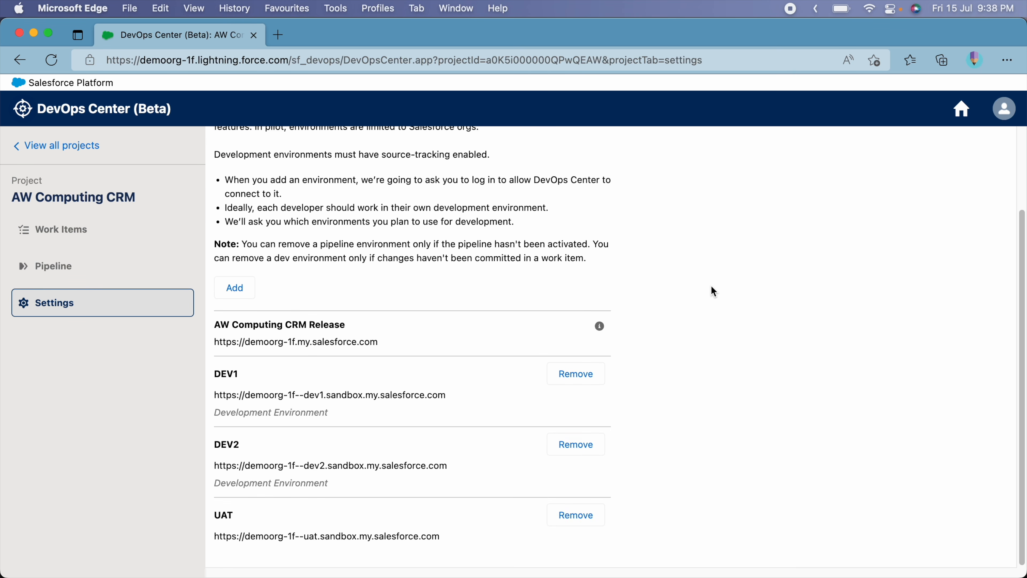
{"action": "scroll", "coordinate": [711, 286], "scroll_direction": "up", "scroll_amount": 3}
Create the pipeline for the AW Computing CRM project and remove its Integration stage
{"action": "left_click", "coordinate": [45, 145]}
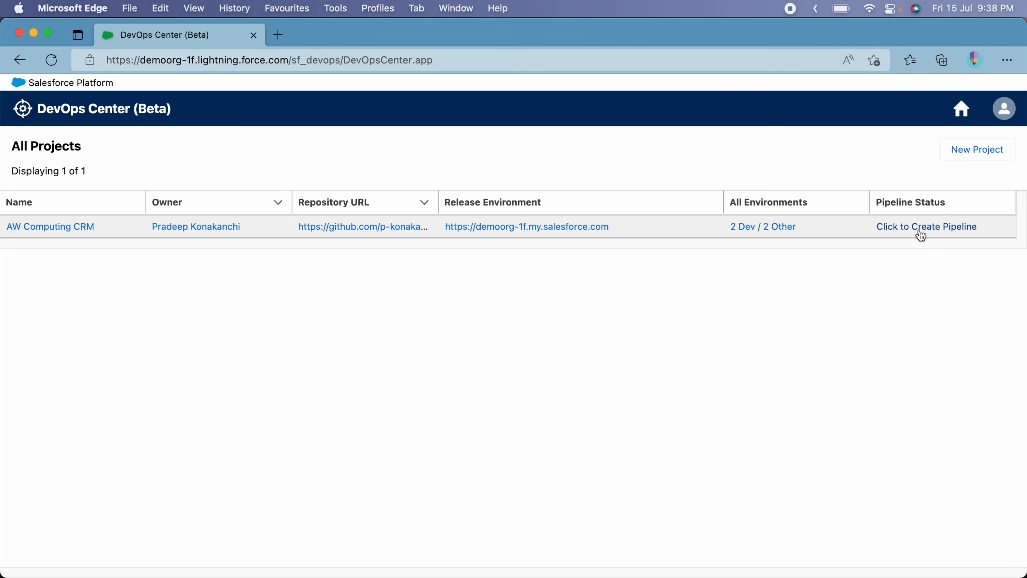
{"action": "left_click", "coordinate": [916, 232]}
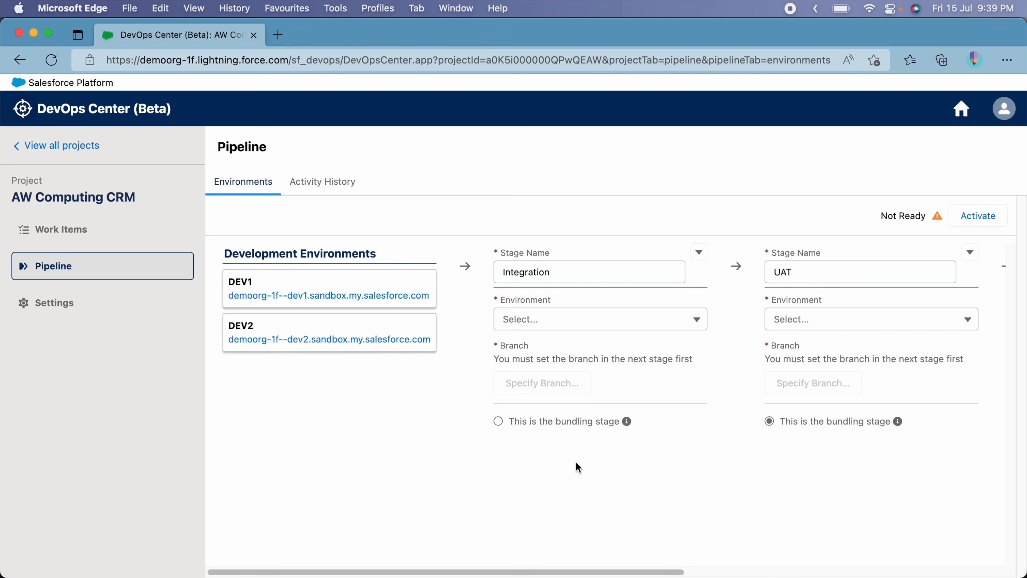
{"action": "scroll", "coordinate": [578, 466], "scroll_direction": "right", "scroll_amount": 10}
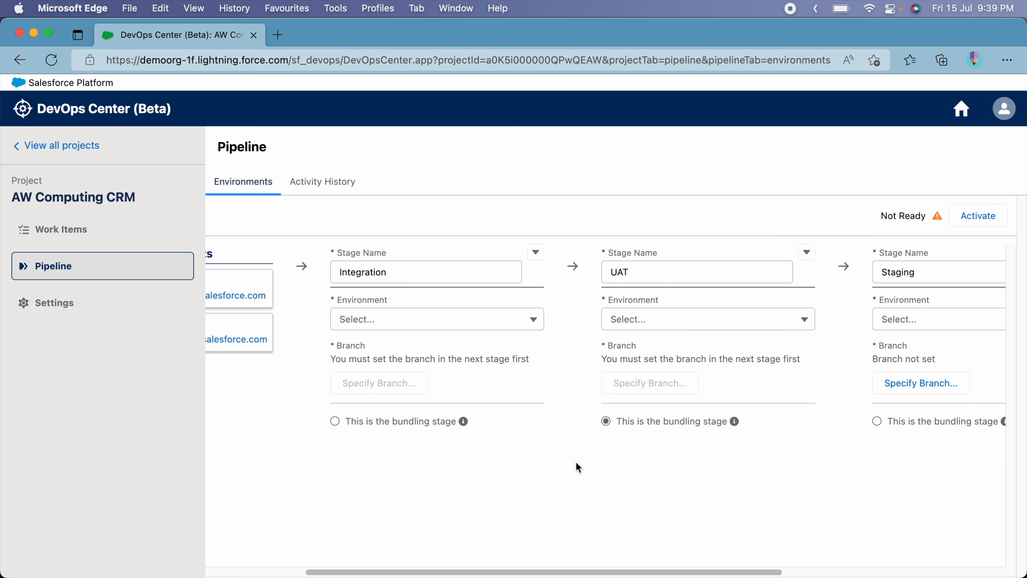
{"action": "scroll", "coordinate": [576, 462], "scroll_direction": "right", "scroll_amount": 5}
{"action": "scroll", "coordinate": [576, 463], "scroll_direction": "left", "scroll_amount": 15}
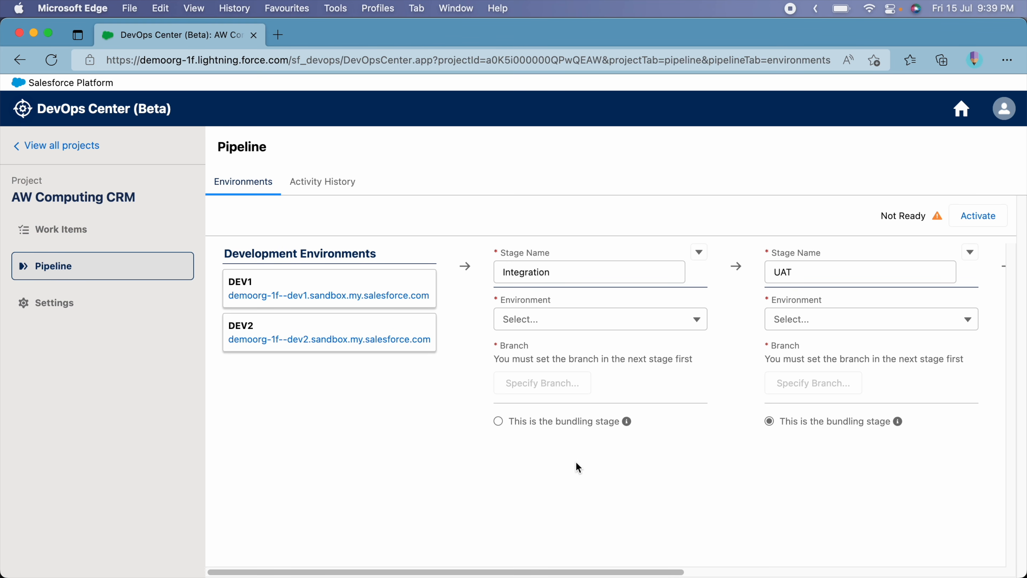
{"action": "scroll", "coordinate": [575, 461], "scroll_direction": "right", "scroll_amount": 5}
{"action": "scroll", "coordinate": [575, 462], "scroll_direction": "left", "scroll_amount": 5}
{"action": "left_click", "coordinate": [698, 254]}
{"action": "left_click", "coordinate": [677, 385]}
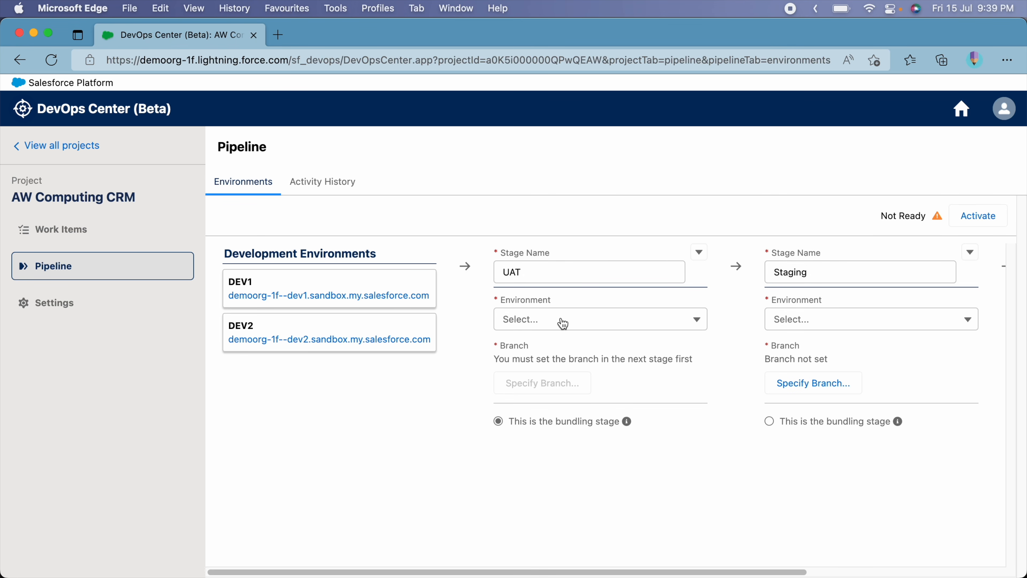
Remove the Staging stage between UAT and Production from the pipeline
{"action": "scroll", "coordinate": [892, 475], "scroll_direction": "right", "scroll_amount": 5}
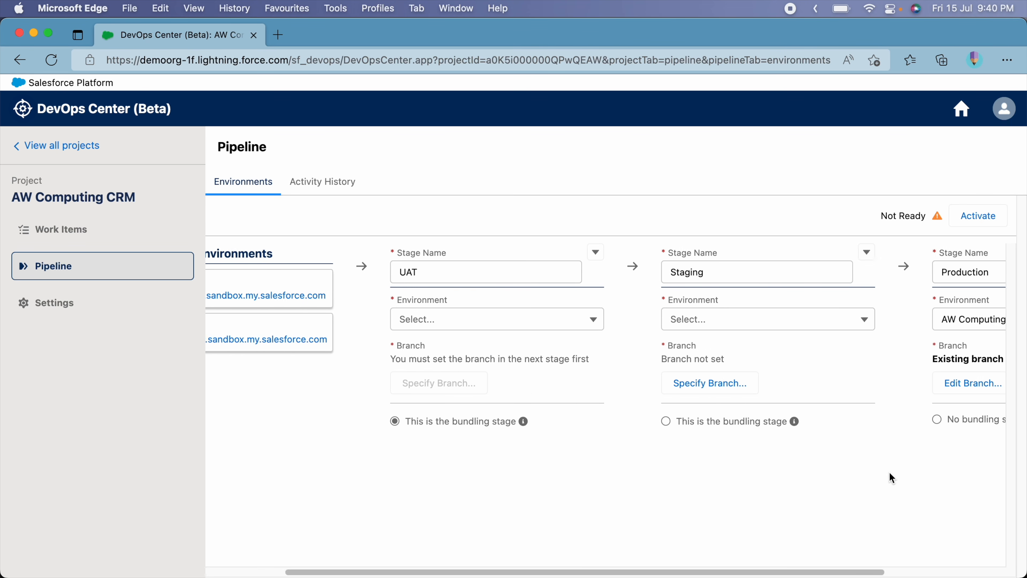
{"action": "left_click", "coordinate": [751, 253]}
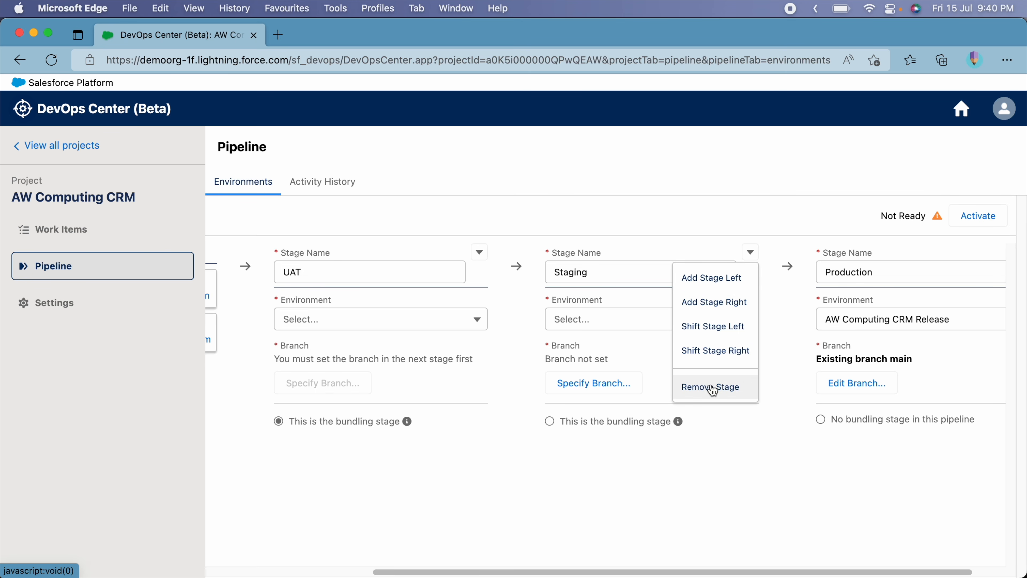
{"action": "left_click", "coordinate": [727, 388]}
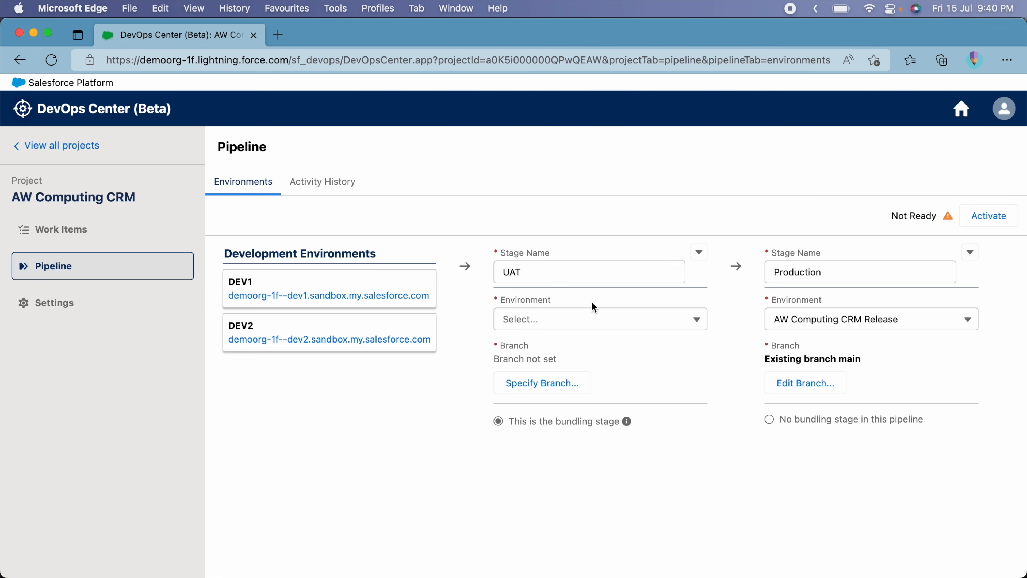
Assign the UAT environment to the pipeline's UAT stage
{"action": "left_click", "coordinate": [600, 321]}
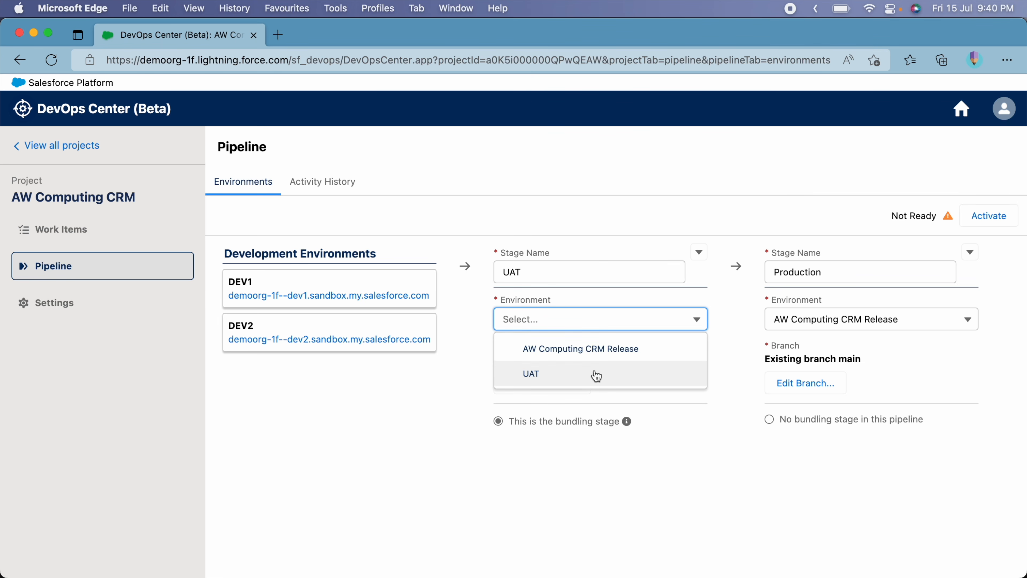
{"action": "left_click", "coordinate": [600, 379]}
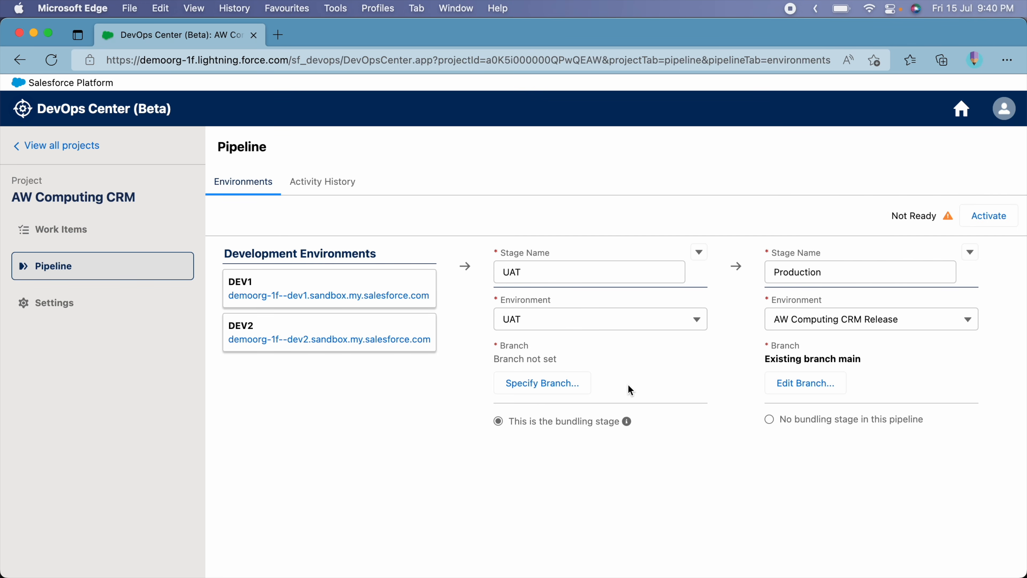
{"action": "left_click", "coordinate": [546, 384]}
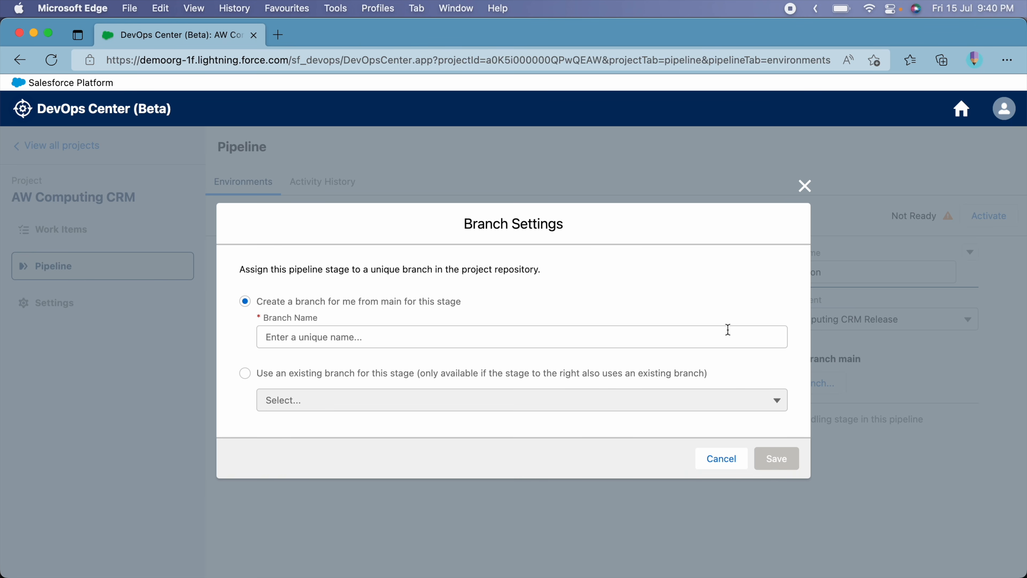
{"action": "left_click", "coordinate": [804, 186]}
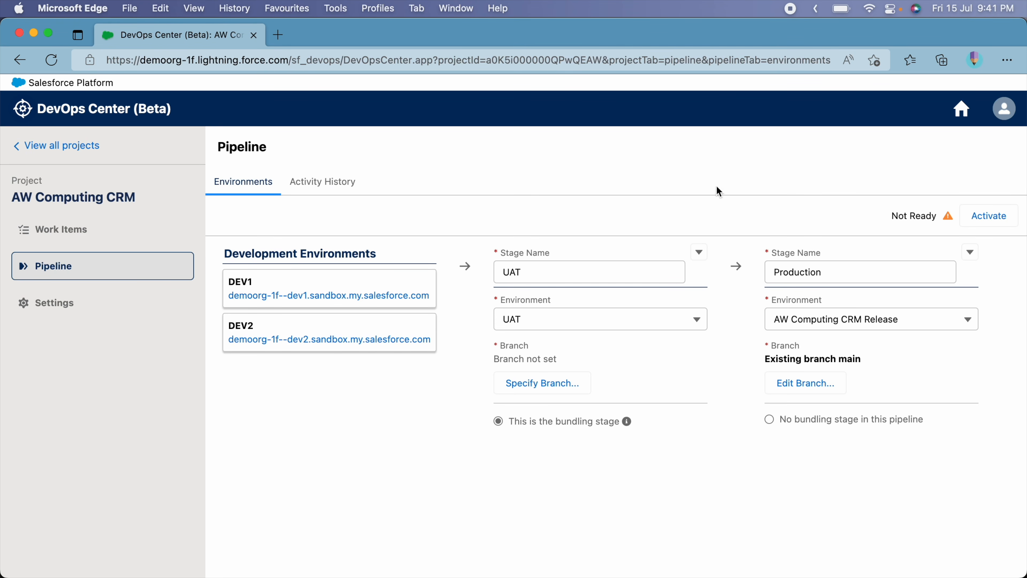
Have a new branch named aw-crm-uat created from main for the UAT stage, and activate the pipeline
{"action": "left_click", "coordinate": [548, 384]}
{"action": "left_click", "coordinate": [416, 334]}
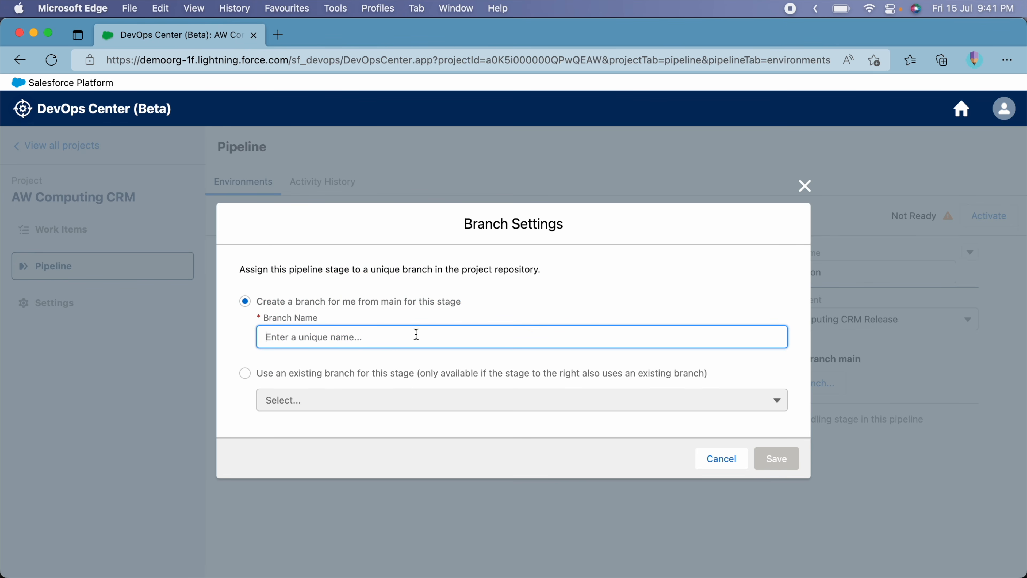
{"action": "type", "text": "u"}
{"action": "key", "text": "BackSpace"}
{"action": "type", "text": "aw-crm-uat"}
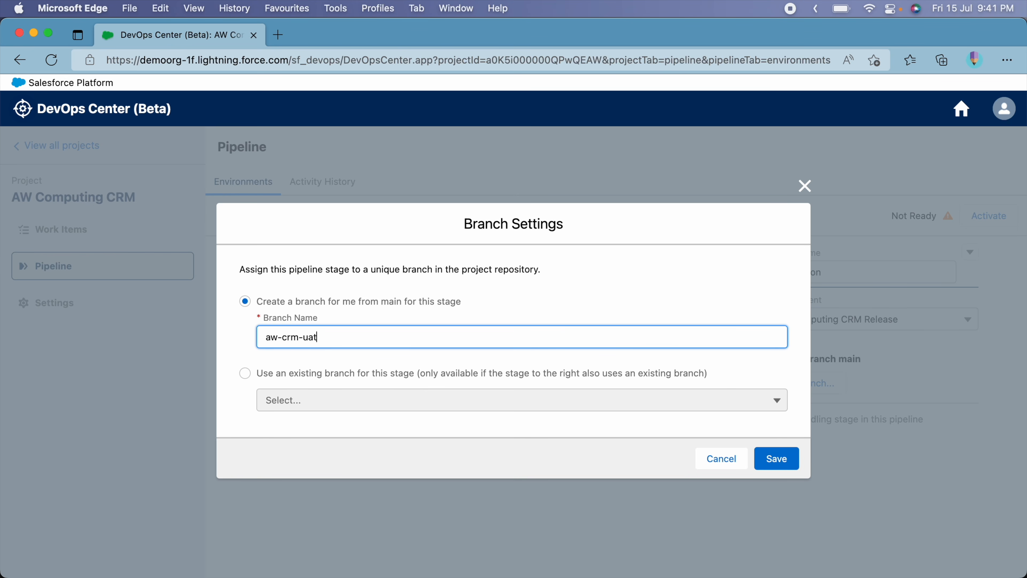
{"action": "left_click", "coordinate": [771, 460]}
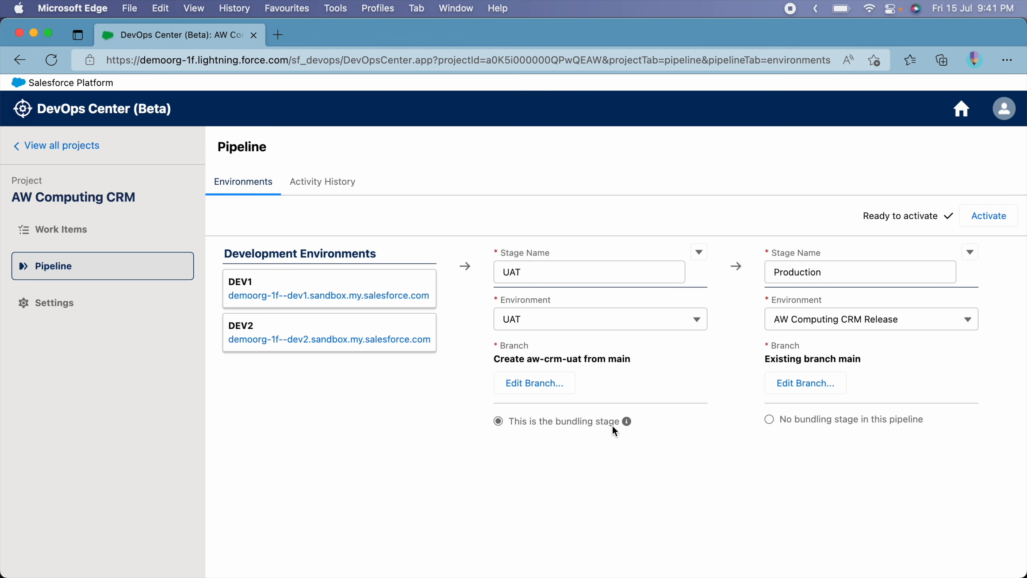
{"action": "mouse_move", "coordinate": [625, 428]}
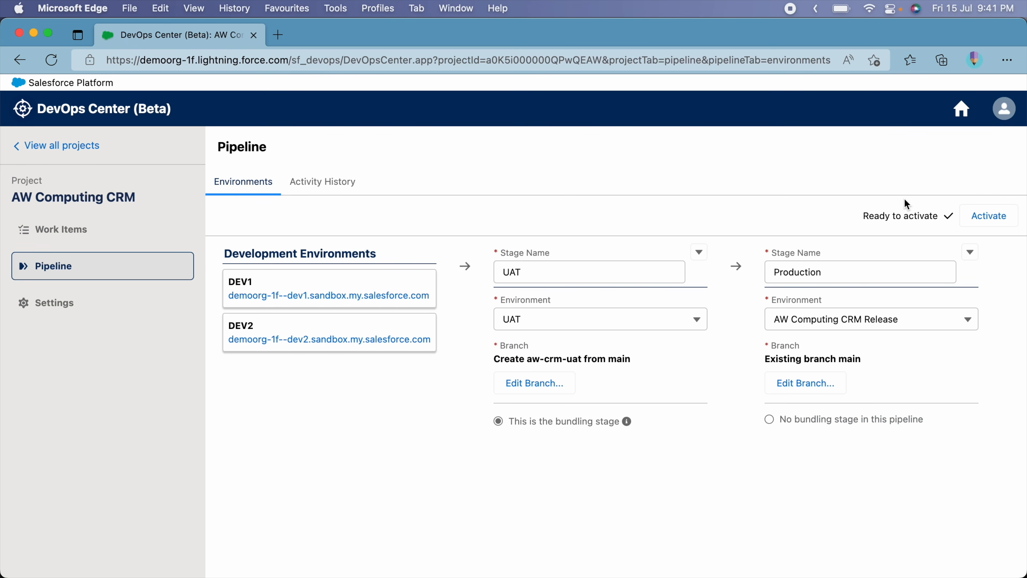
{"action": "left_click", "coordinate": [978, 222]}
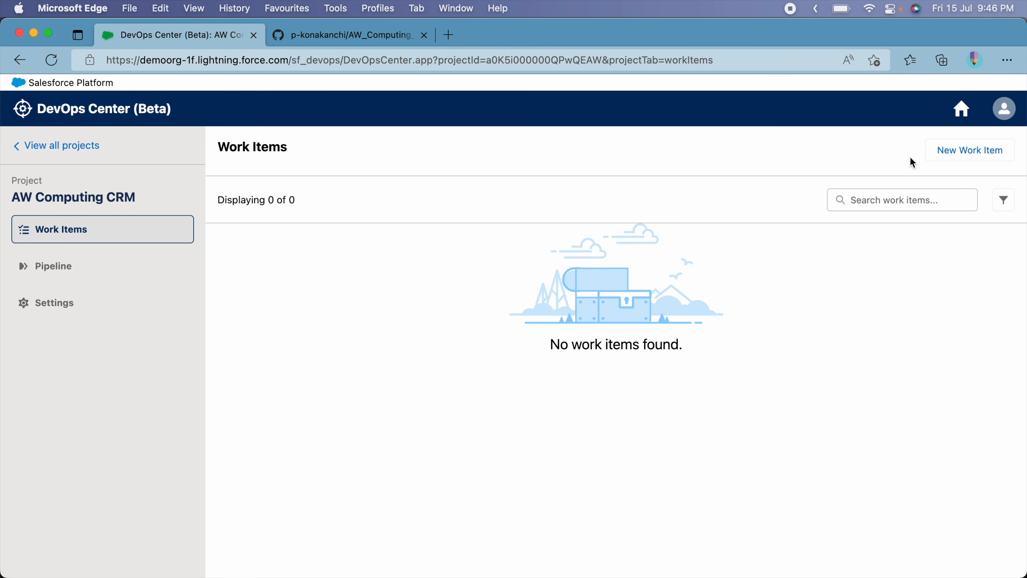
Start a work item "Create Custom Object for Reviews" with the bulleted description Create object, Create fields, Page Layouts, Add to Recruiting App
{"action": "left_click", "coordinate": [962, 157]}
{"action": "type", "text": "Create Custom Object f"}
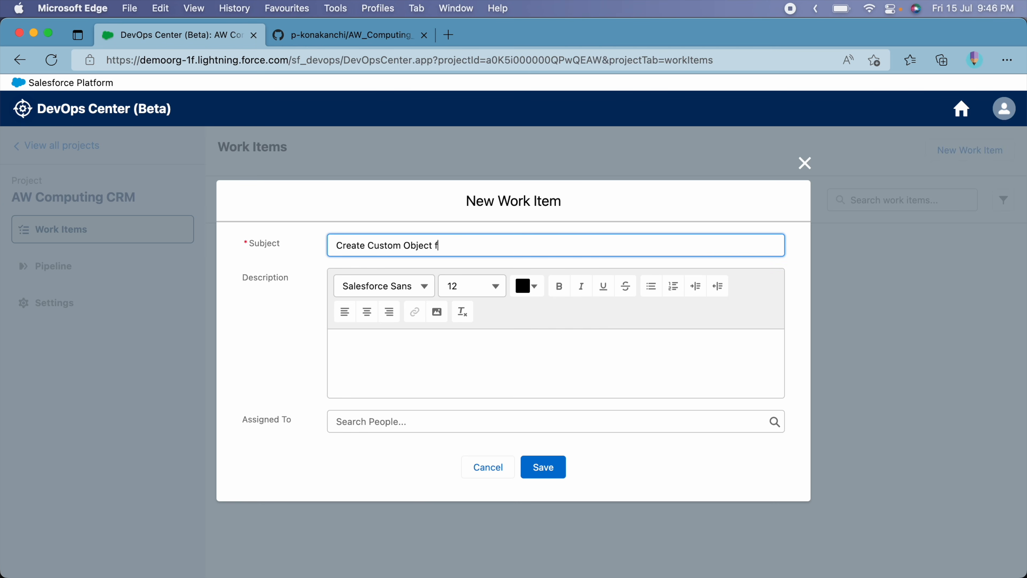
{"action": "type", "text": "or Reviews"}
{"action": "left_click", "coordinate": [366, 347]}
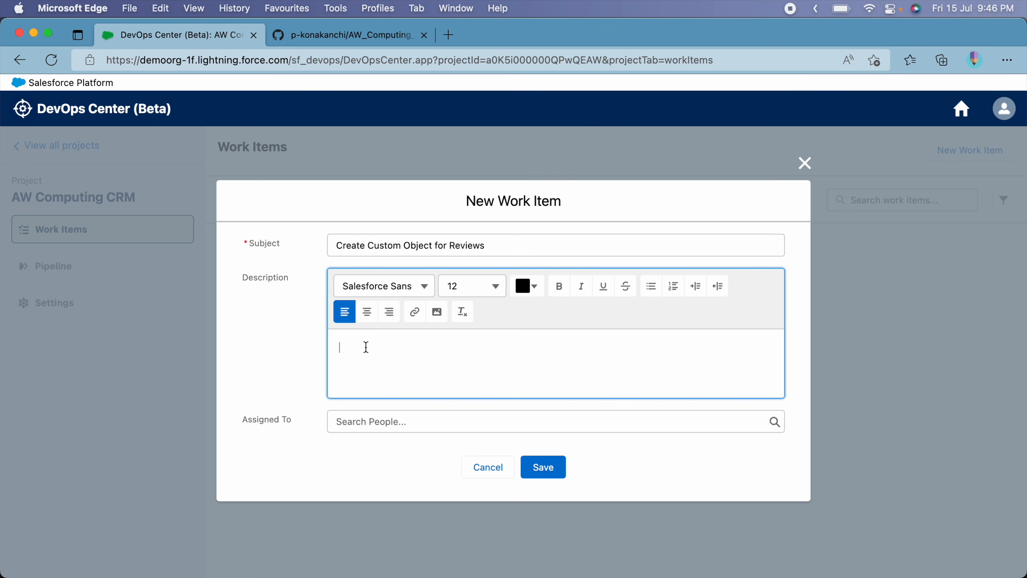
{"action": "type", "text": "Create object Create fields Page Layouts Add to Recruiting App"}
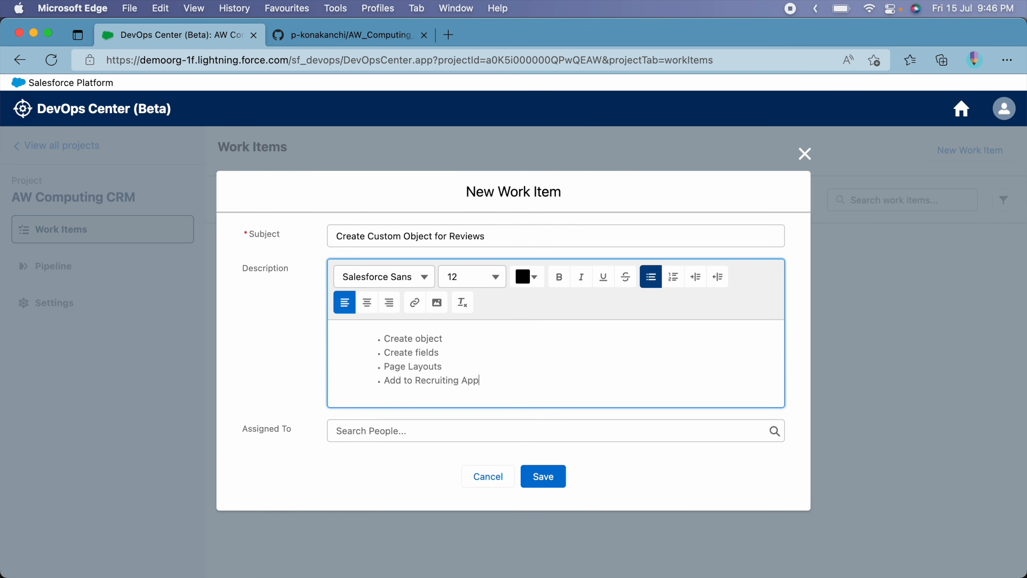
Assign the Reviews work item to the recently used person and save it, and add a second work item "Create LWC"
{"action": "left_click", "coordinate": [394, 432]}
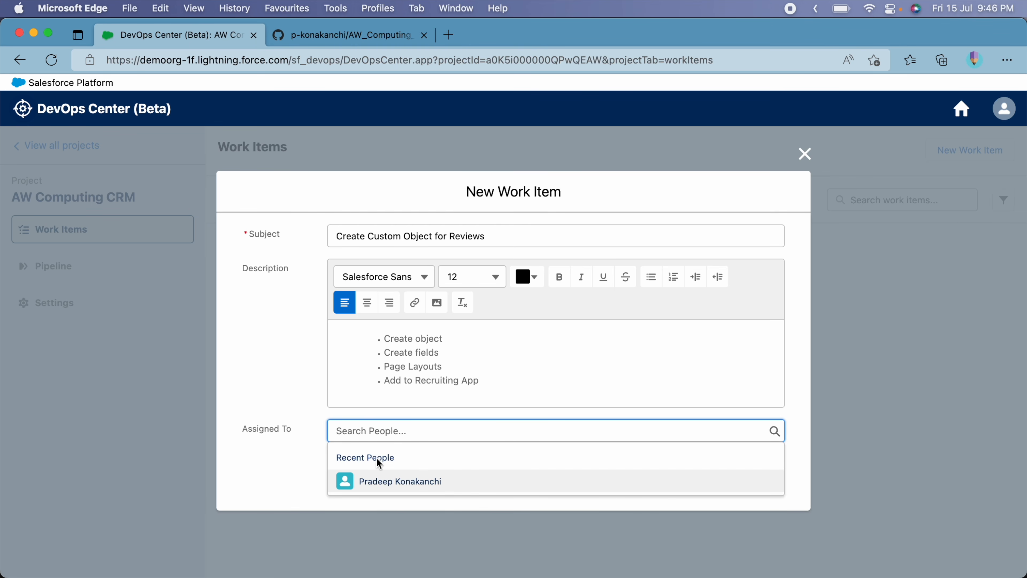
{"action": "left_click", "coordinate": [392, 482]}
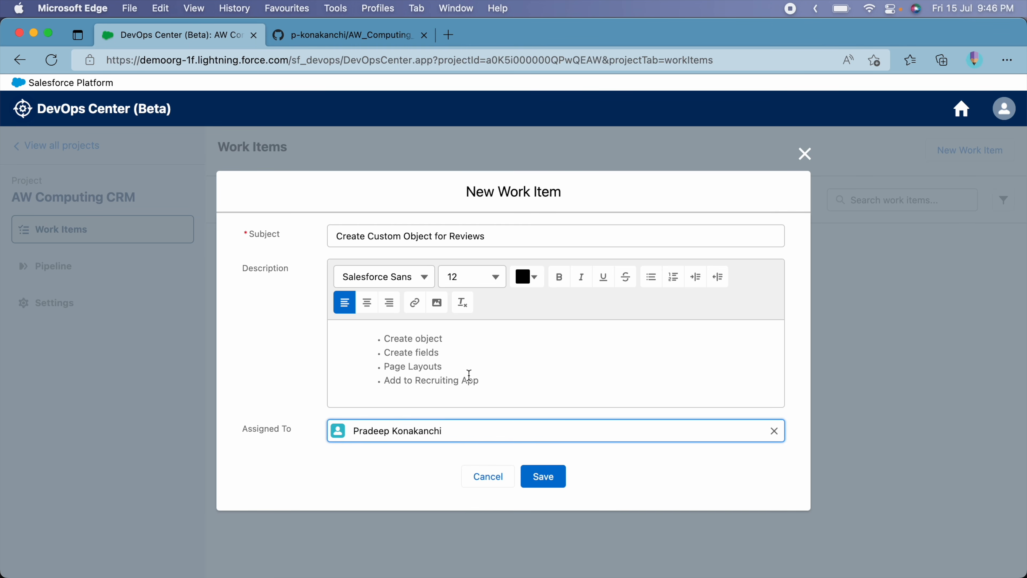
{"action": "left_click", "coordinate": [543, 476]}
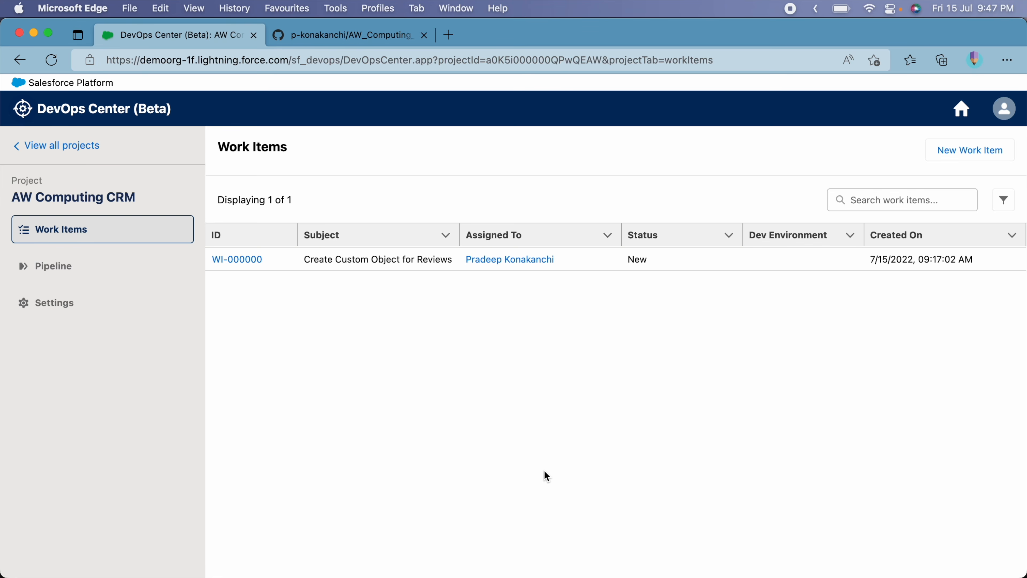
{"action": "left_click", "coordinate": [969, 149]}
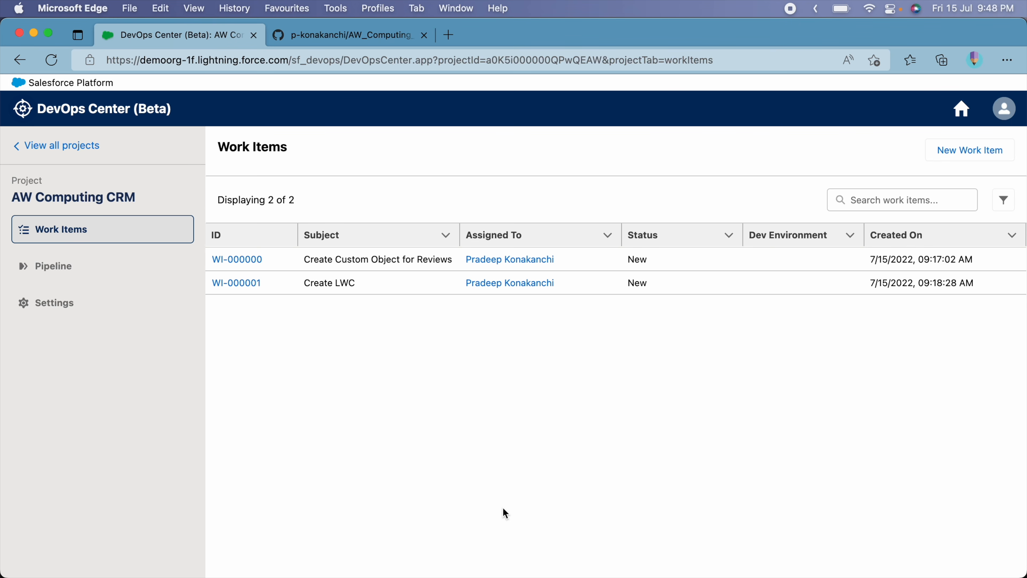
Open work item WI-000000 and proceed with developing its changes in the connected development environment DEV1
{"action": "left_click", "coordinate": [249, 264]}
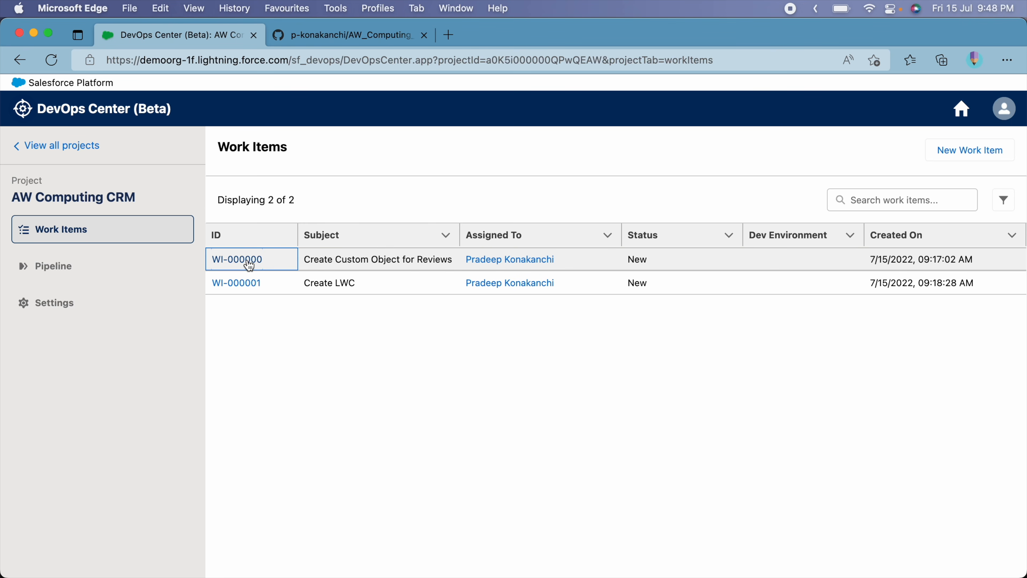
{"action": "left_click", "coordinate": [229, 237]}
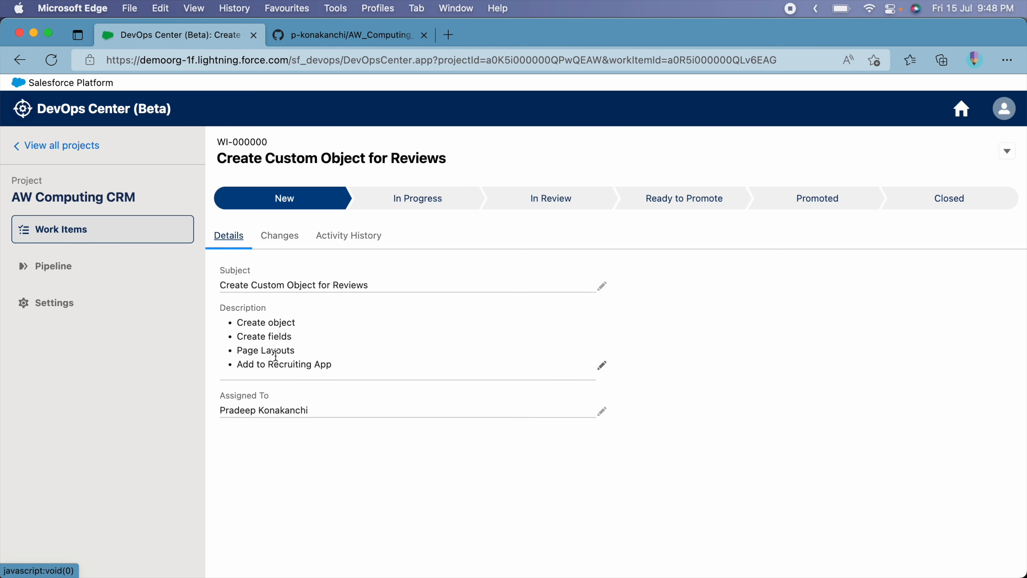
{"action": "left_click", "coordinate": [283, 242]}
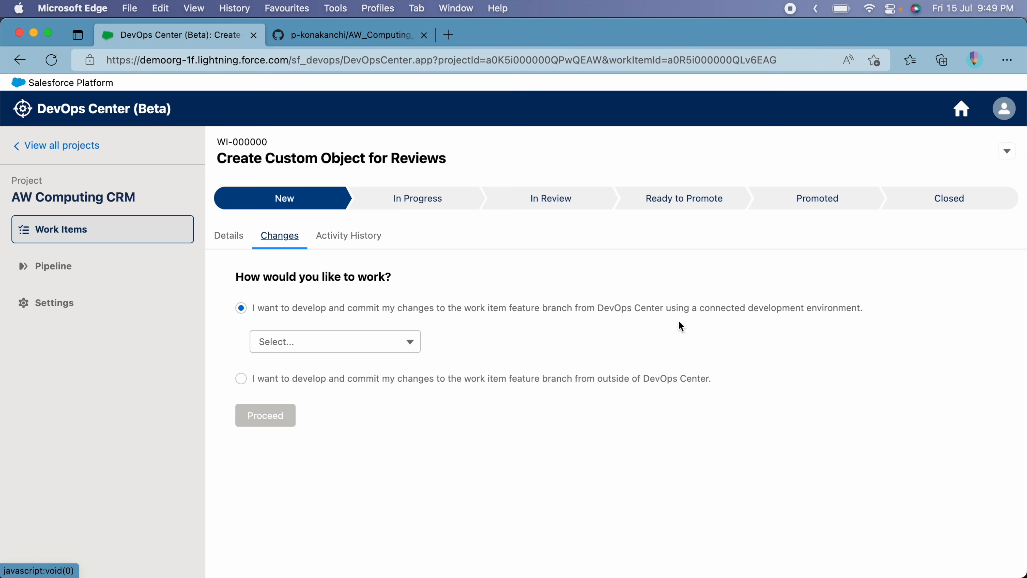
{"action": "left_click", "coordinate": [345, 344]}
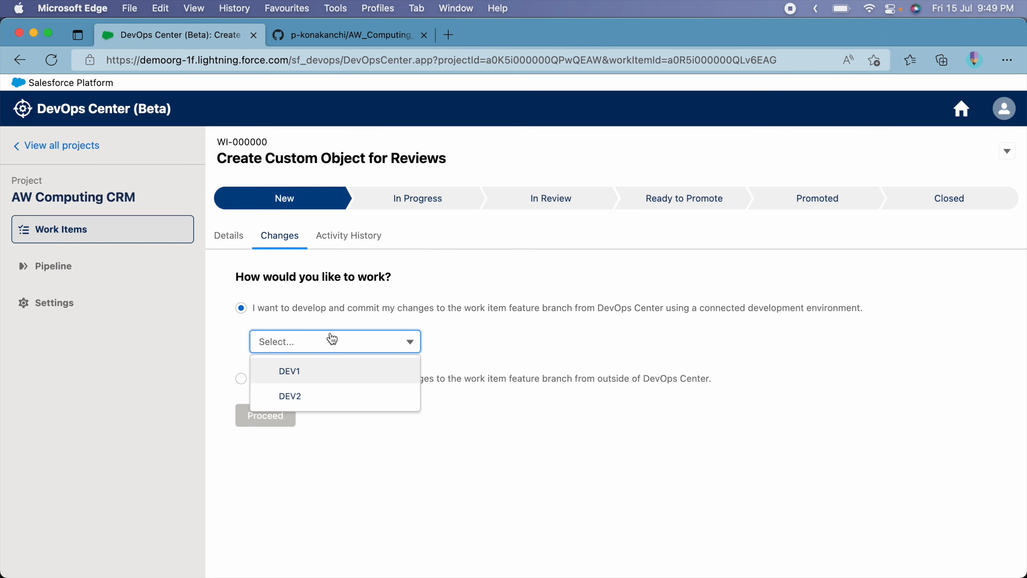
{"action": "left_click", "coordinate": [326, 369]}
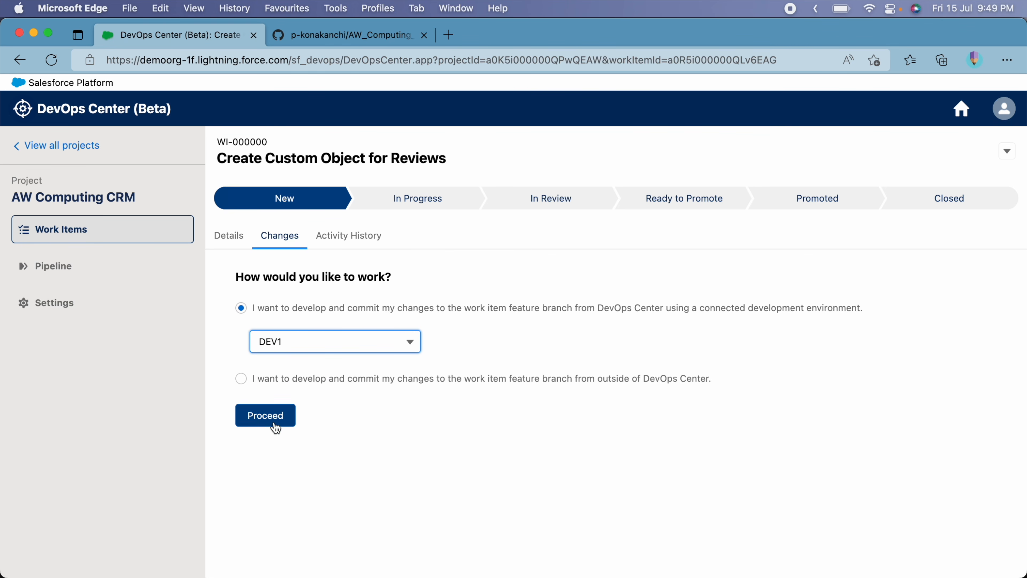
{"action": "left_click", "coordinate": [260, 418]}
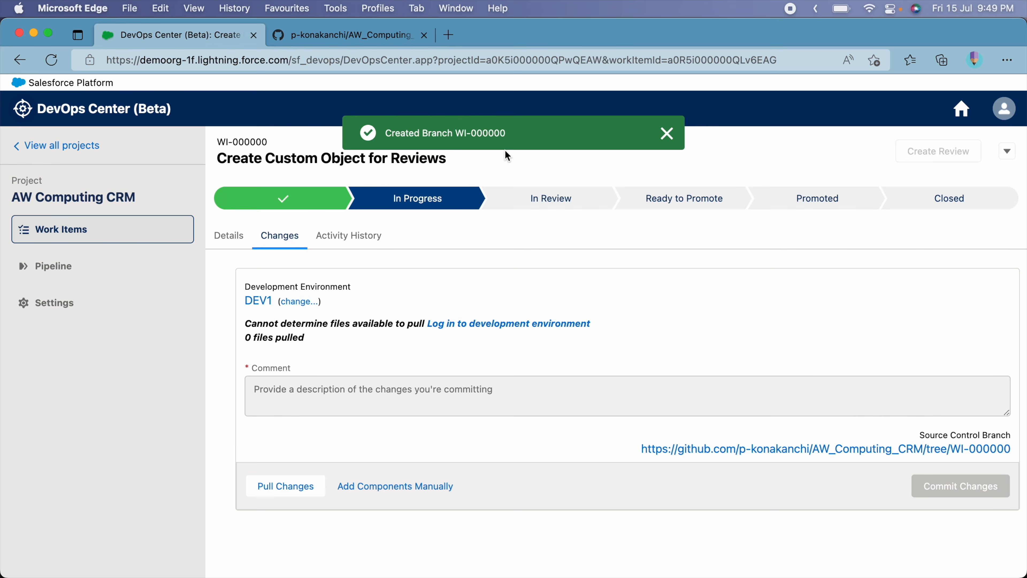
Check the branch list of the AW_Computing_CRM repository on GitHub and return to the work item in DevOps Center
{"action": "key", "text": "ctrl+Tab"}
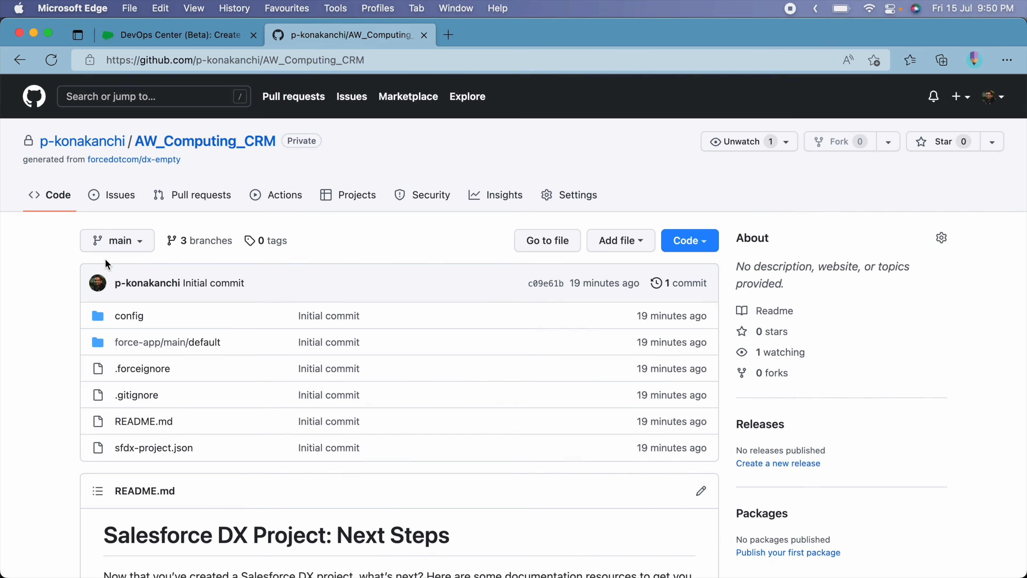
{"action": "left_click", "coordinate": [143, 244]}
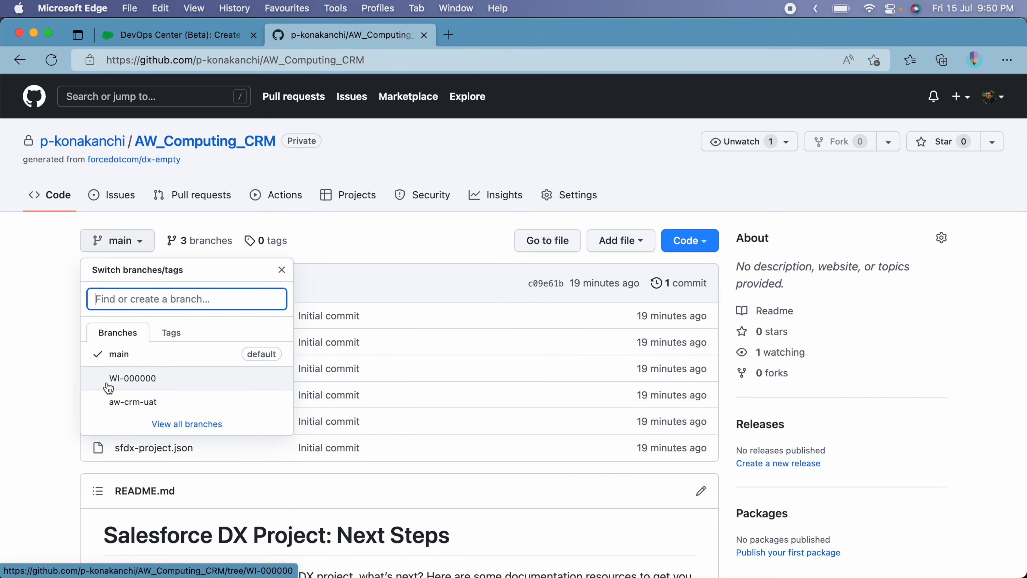
{"action": "key", "text": "ctrl+shift+Tab"}
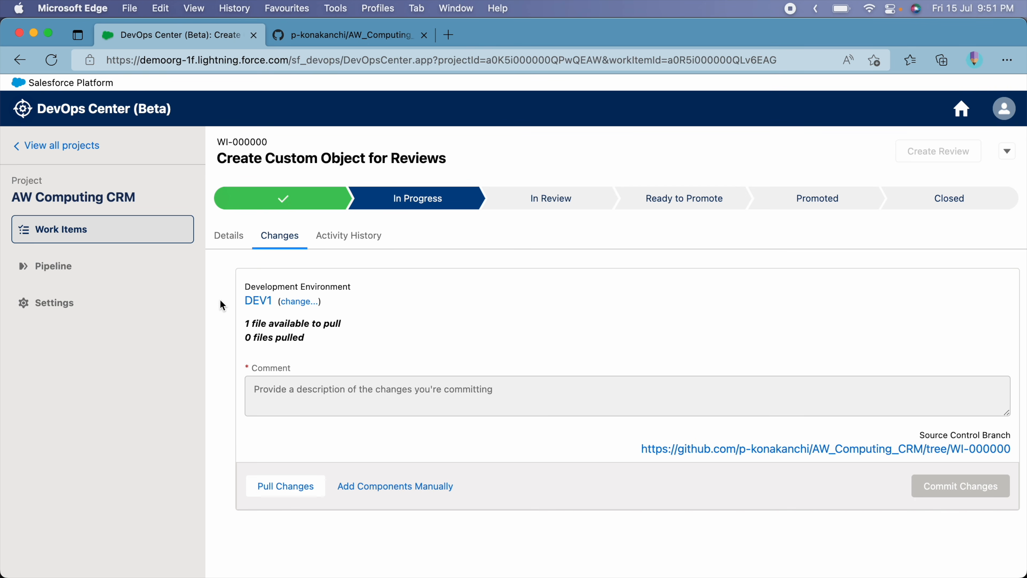
In the DEV1 sandbox, create a custom object labelled Review, plural Reviews, with the New Custom Tab Wizard launched after saving
{"action": "left_click", "coordinate": [255, 304]}
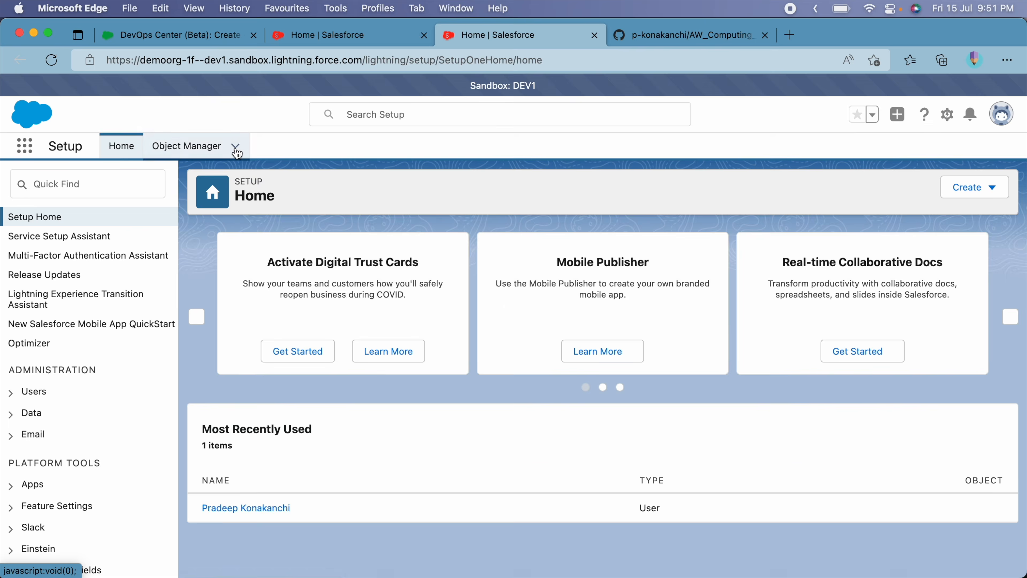
{"action": "left_click", "coordinate": [236, 150]}
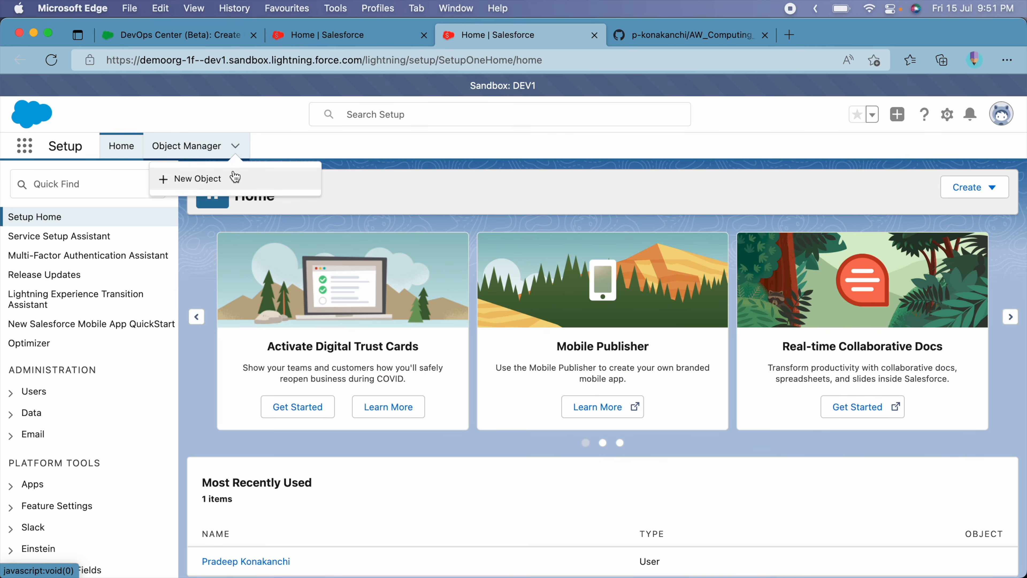
{"action": "left_click", "coordinate": [222, 179]}
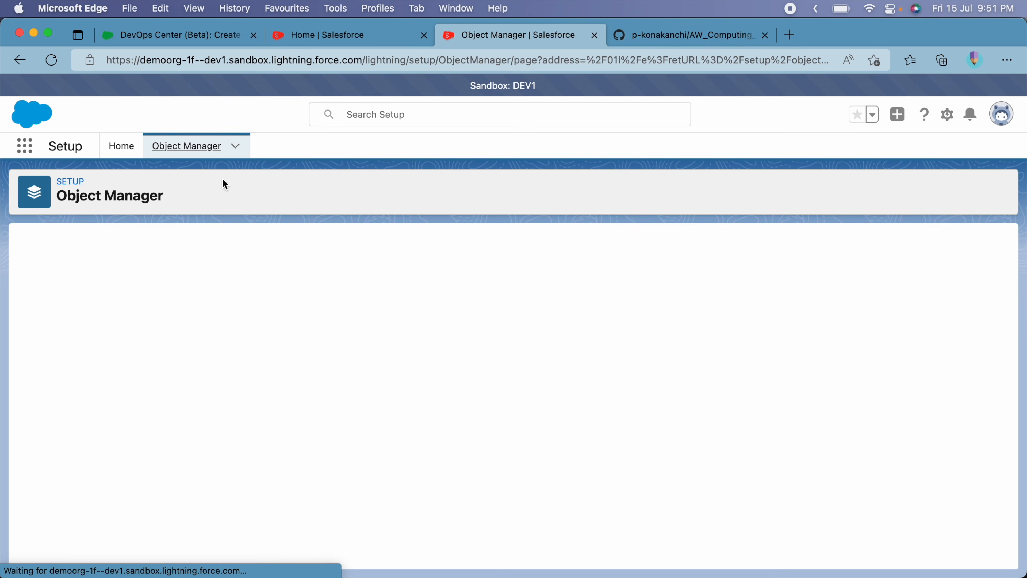
{"action": "type", "text": "Re"}
{"action": "type", "text": "view"}
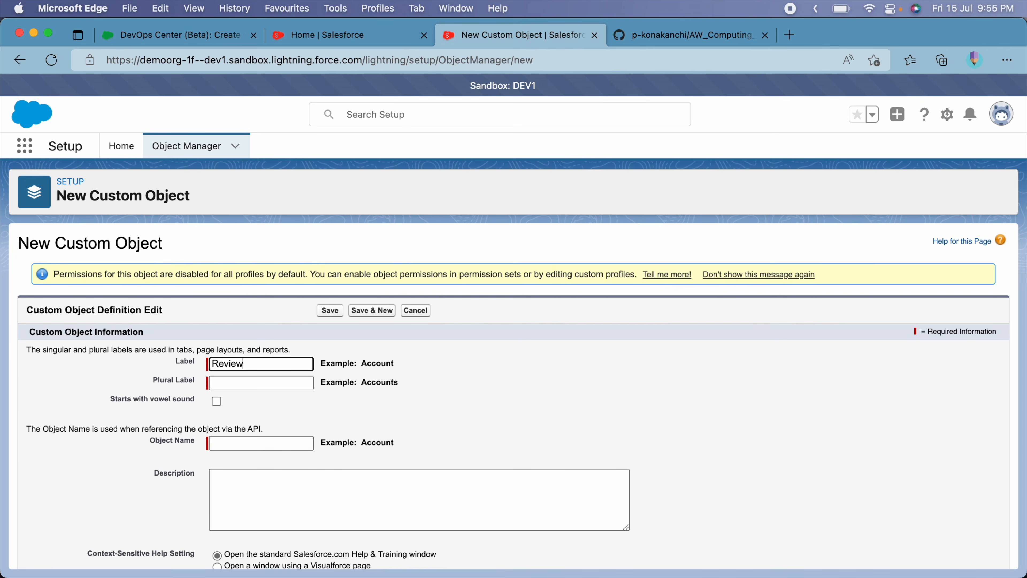
{"action": "left_click", "coordinate": [259, 383]}
{"action": "type", "text": "Reviews"}
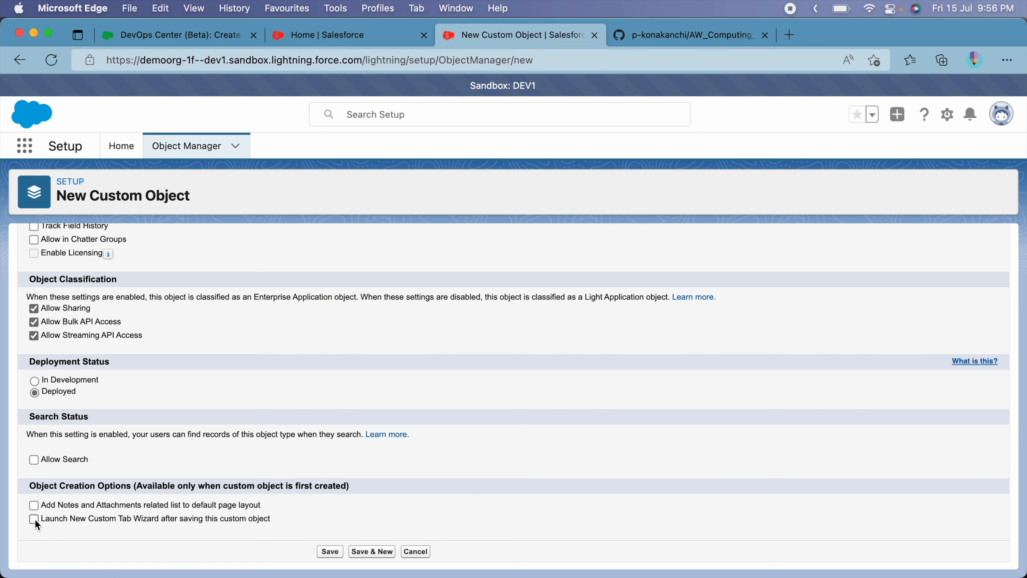
{"action": "left_click", "coordinate": [33, 519]}
{"action": "left_click", "coordinate": [325, 552]}
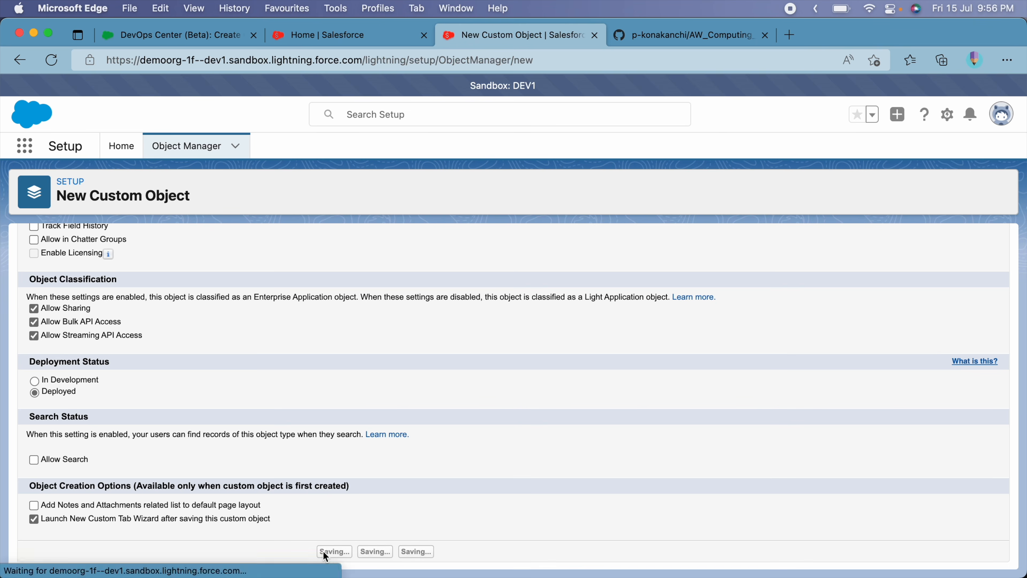
Create the Review object's tab with Default On visibility for all profiles and include it in only the Recruiting app
{"action": "left_click", "coordinate": [959, 552]}
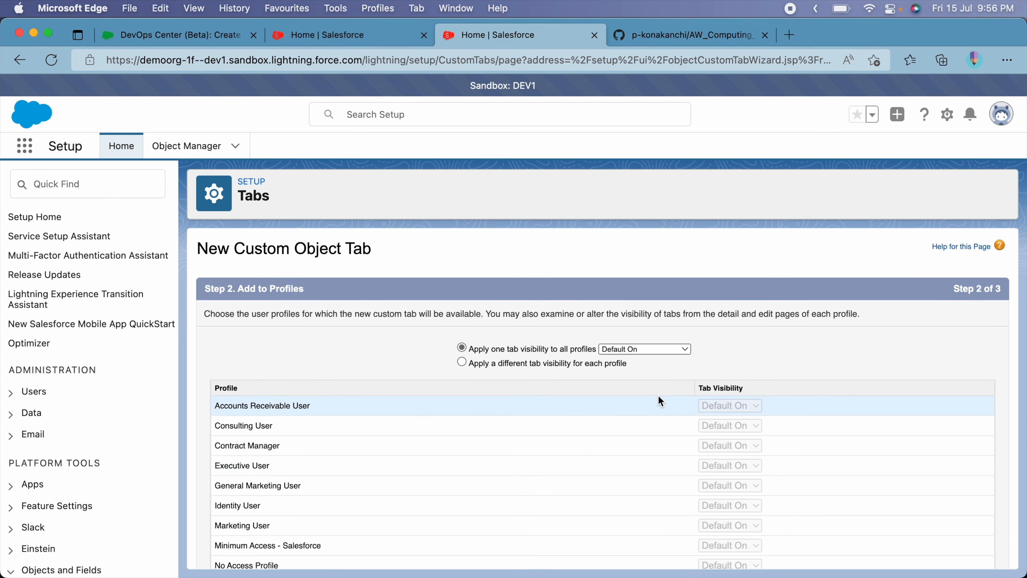
{"action": "scroll", "coordinate": [661, 401], "scroll_direction": "down", "scroll_amount": 5}
{"action": "left_click", "coordinate": [961, 553]}
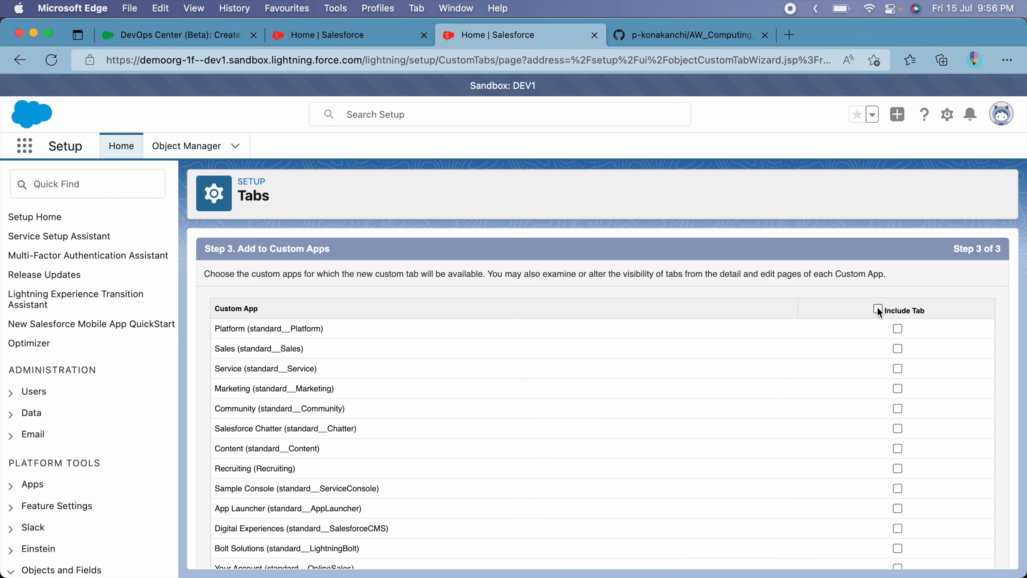
{"action": "scroll", "coordinate": [702, 438], "scroll_direction": "down", "scroll_amount": 3}
{"action": "left_click", "coordinate": [897, 377]}
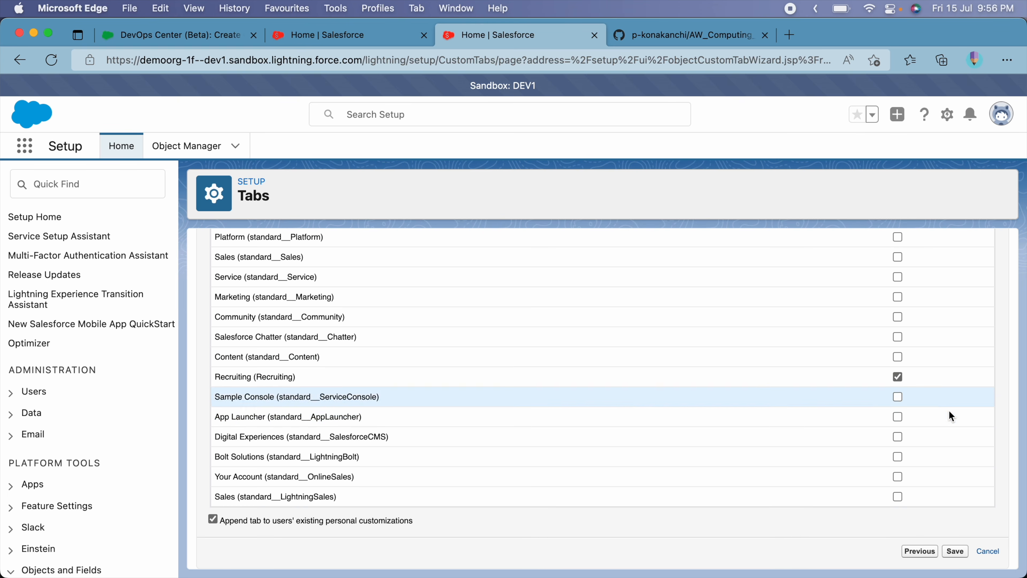
{"action": "left_click", "coordinate": [954, 550]}
{"action": "scroll", "coordinate": [204, 457], "scroll_direction": "down", "scroll_amount": 5}
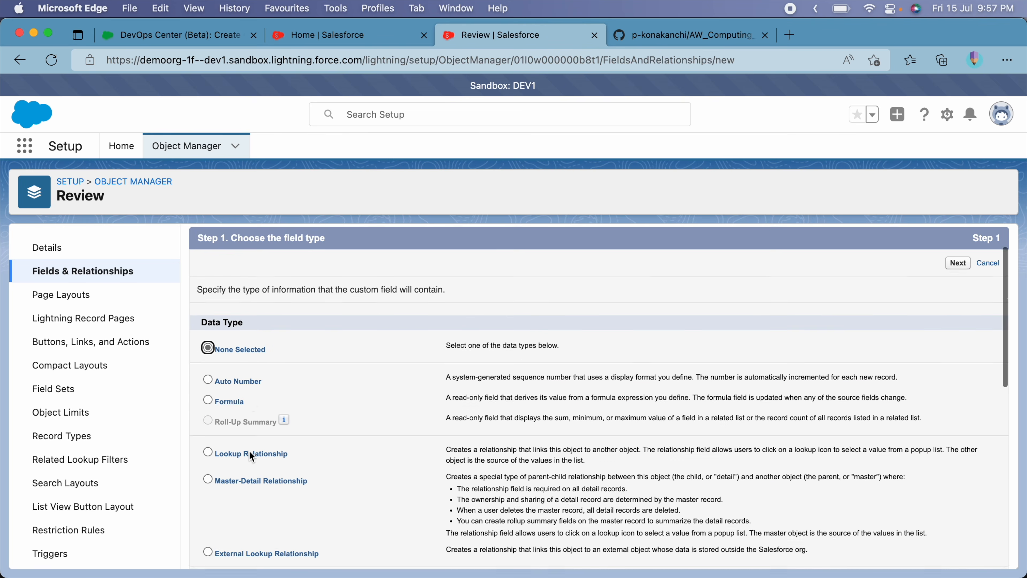
Add a Checkbox field named Reviewed to the Review object, visible to the System Administrator and Sales User profiles and included on Review Layout
{"action": "left_click", "coordinate": [209, 498]}
{"action": "scroll", "coordinate": [210, 500], "scroll_direction": "up", "scroll_amount": 4}
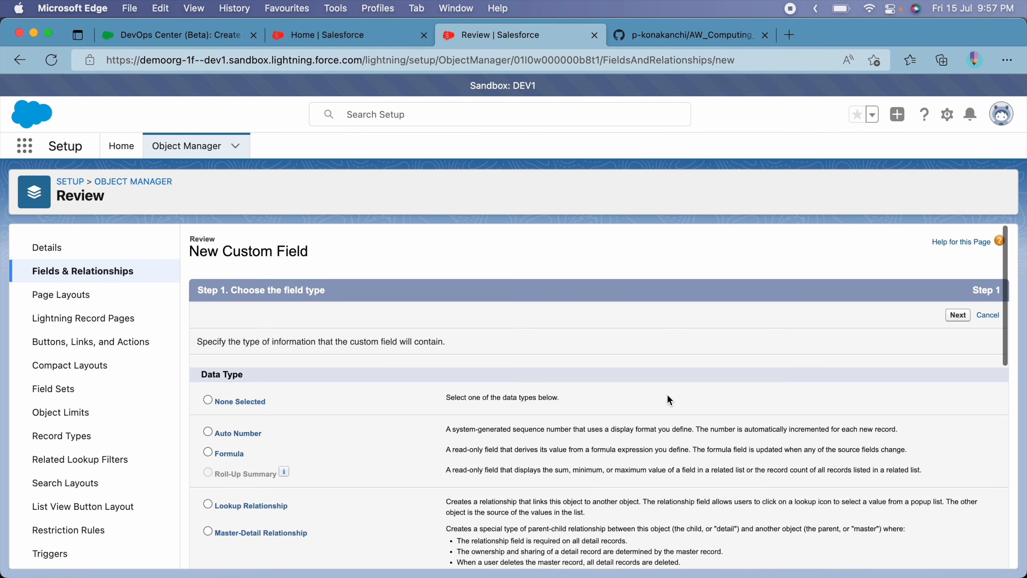
{"action": "left_click", "coordinate": [959, 315]}
{"action": "type", "text": "Reviewed"}
{"action": "left_click", "coordinate": [380, 403]}
{"action": "left_click", "coordinate": [408, 422]}
{"action": "left_click", "coordinate": [958, 315]}
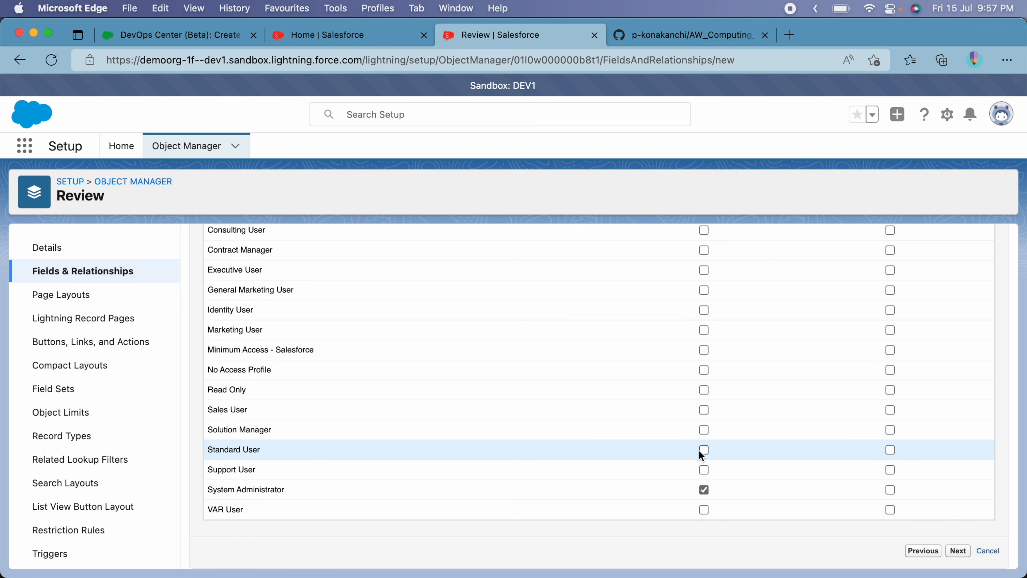
{"action": "left_click", "coordinate": [704, 409]}
{"action": "left_click", "coordinate": [958, 551]}
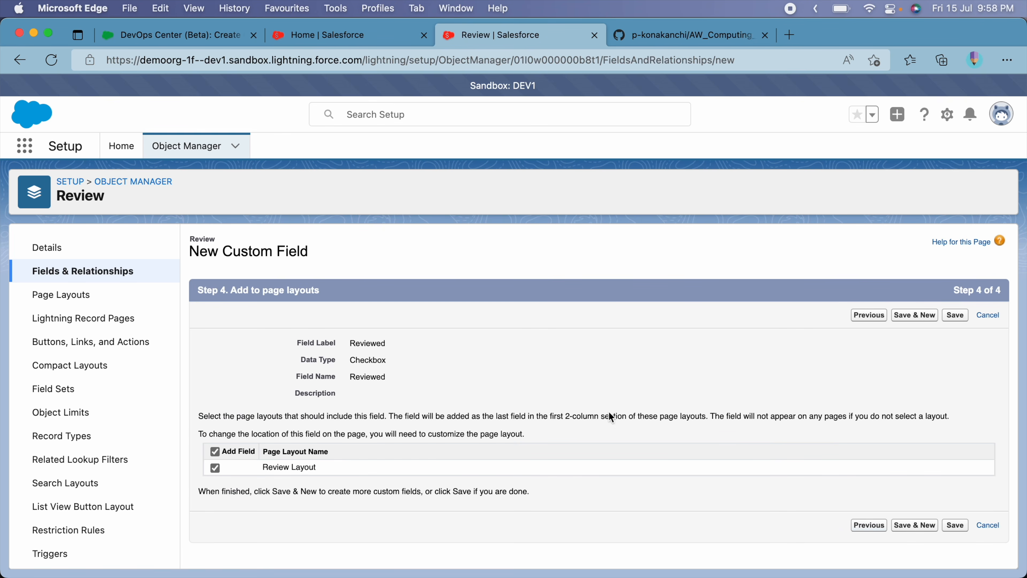
{"action": "left_click", "coordinate": [954, 524]}
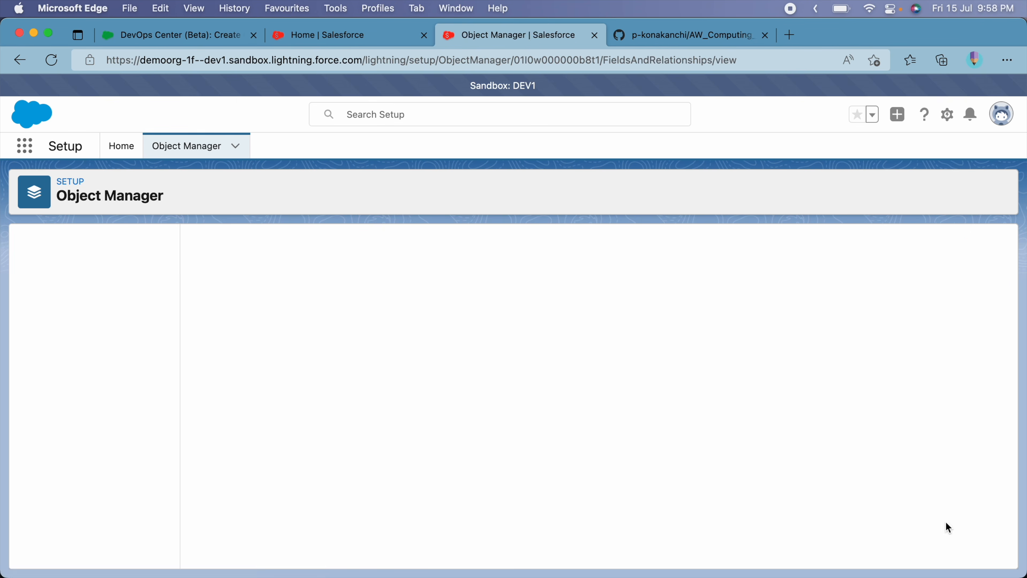
In DevOps Center, pull the changes from DEV1 into work item WI-000000 and look through the pulled files
{"action": "left_click", "coordinate": [178, 35]}
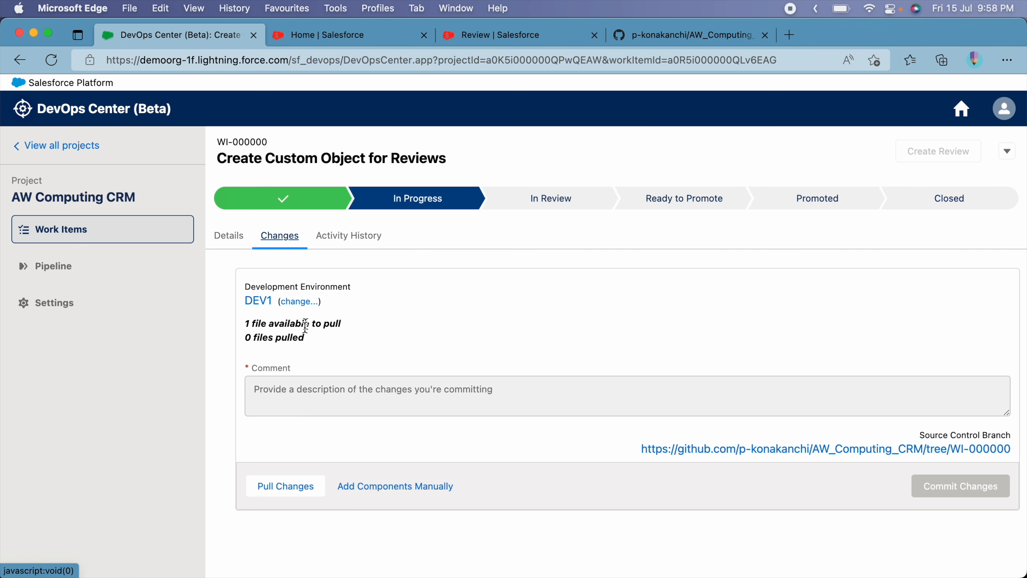
{"action": "left_click", "coordinate": [298, 486]}
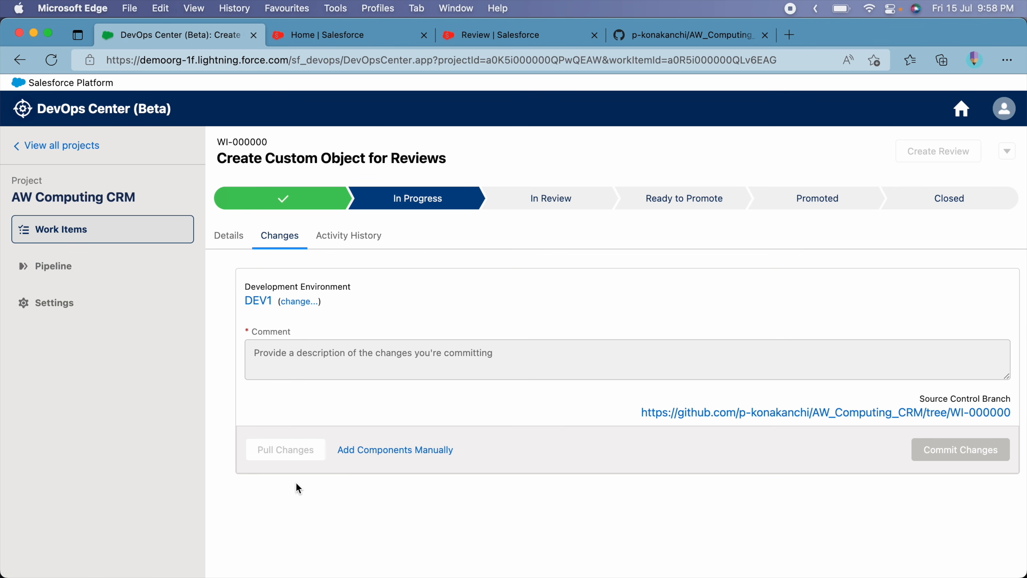
{"action": "scroll", "coordinate": [490, 339], "scroll_direction": "down", "scroll_amount": 4}
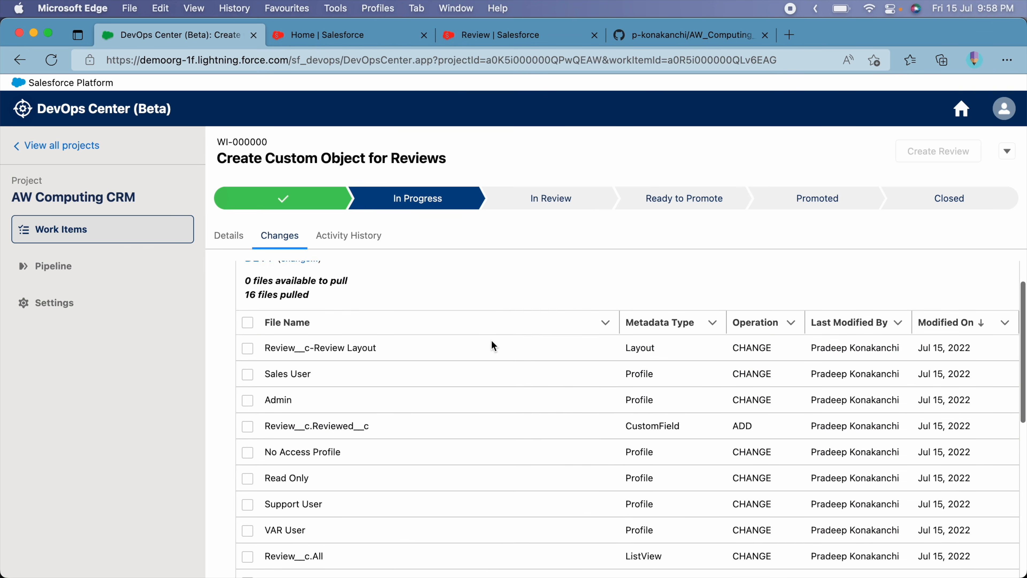
{"action": "scroll", "coordinate": [490, 340], "scroll_direction": "down", "scroll_amount": 5}
{"action": "scroll", "coordinate": [491, 339], "scroll_direction": "up", "scroll_amount": 8}
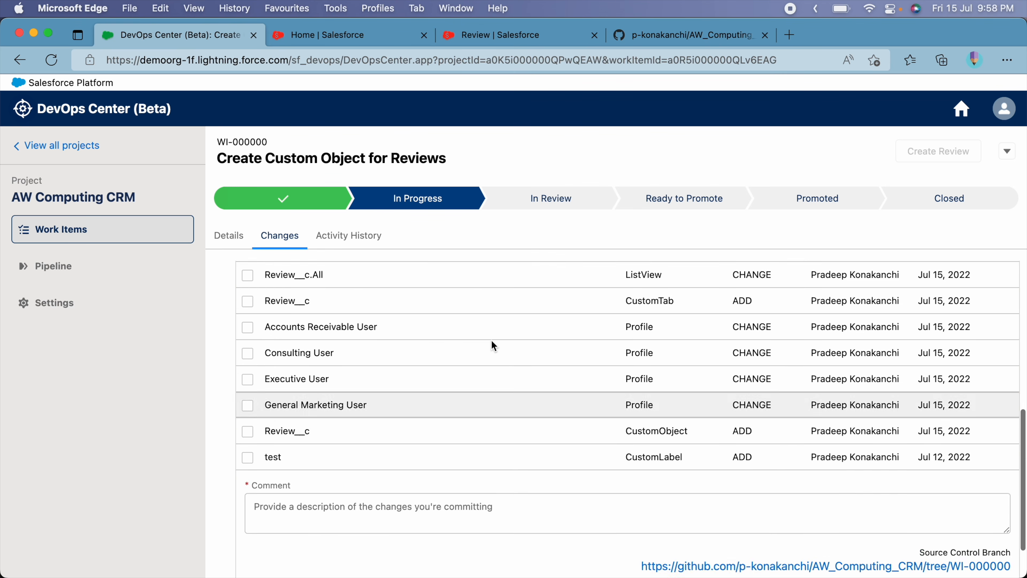
{"action": "scroll", "coordinate": [491, 341], "scroll_direction": "down", "scroll_amount": 5}
{"action": "scroll", "coordinate": [491, 341], "scroll_direction": "up", "scroll_amount": 6}
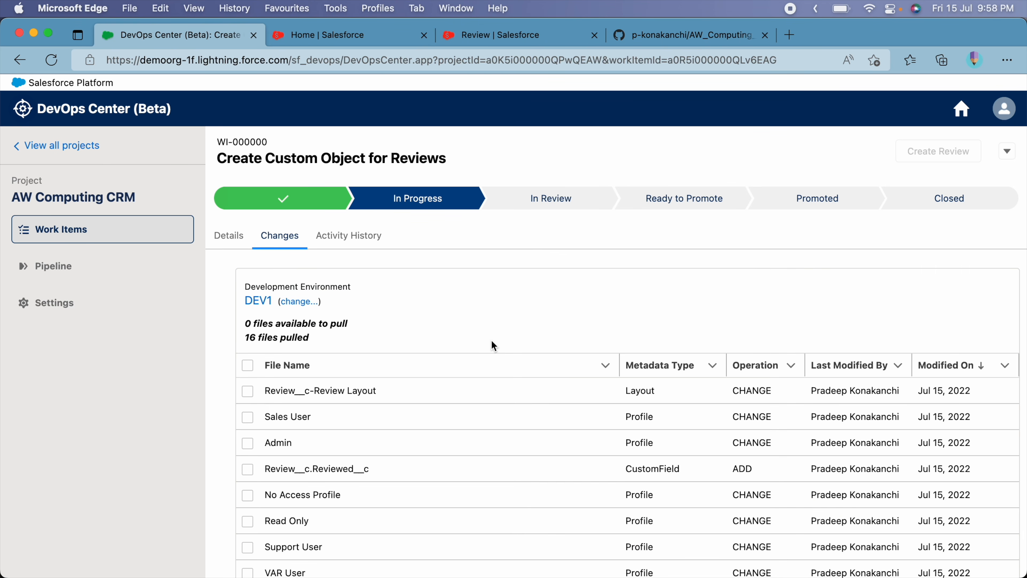
{"action": "scroll", "coordinate": [491, 341], "scroll_direction": "down", "scroll_amount": 1}
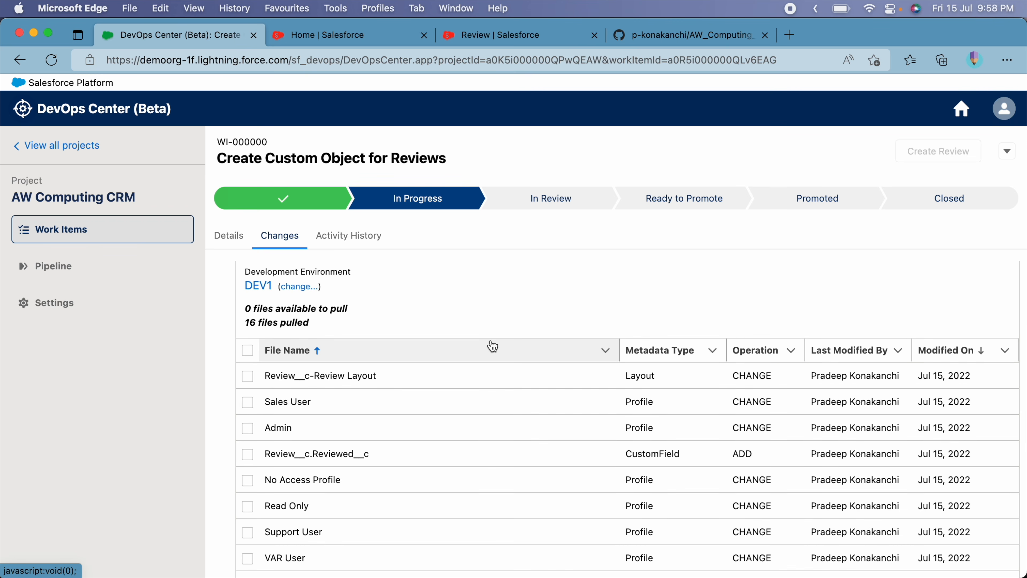
Select the Review__c layout, Reviewed__c field, All list view, custom tab and custom object, plus the Sales User and Admin profiles
{"action": "left_click", "coordinate": [249, 376]}
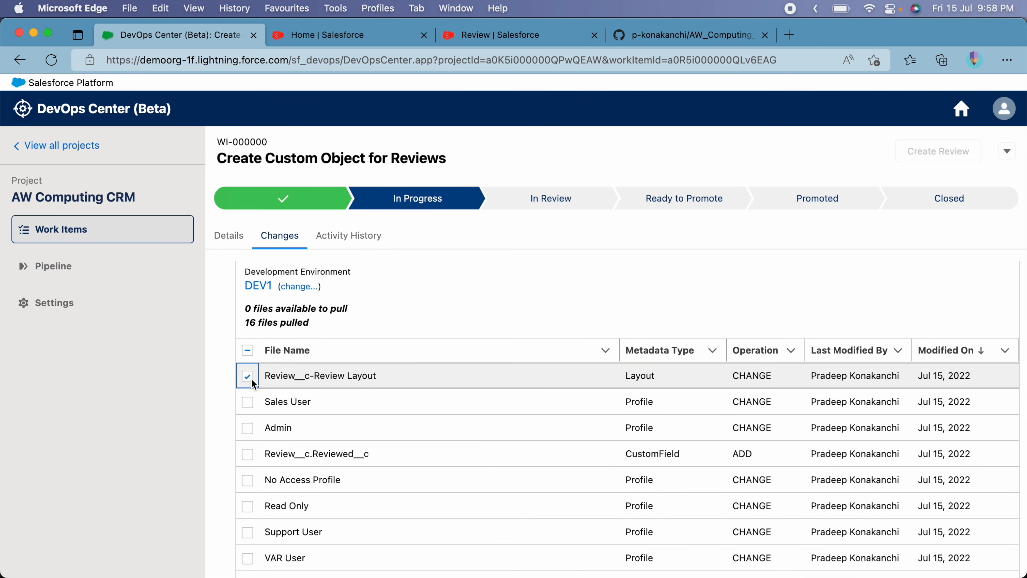
{"action": "left_click", "coordinate": [247, 402]}
{"action": "left_click", "coordinate": [248, 428]}
{"action": "left_click", "coordinate": [247, 451]}
{"action": "scroll", "coordinate": [247, 465], "scroll_direction": "down", "scroll_amount": 5}
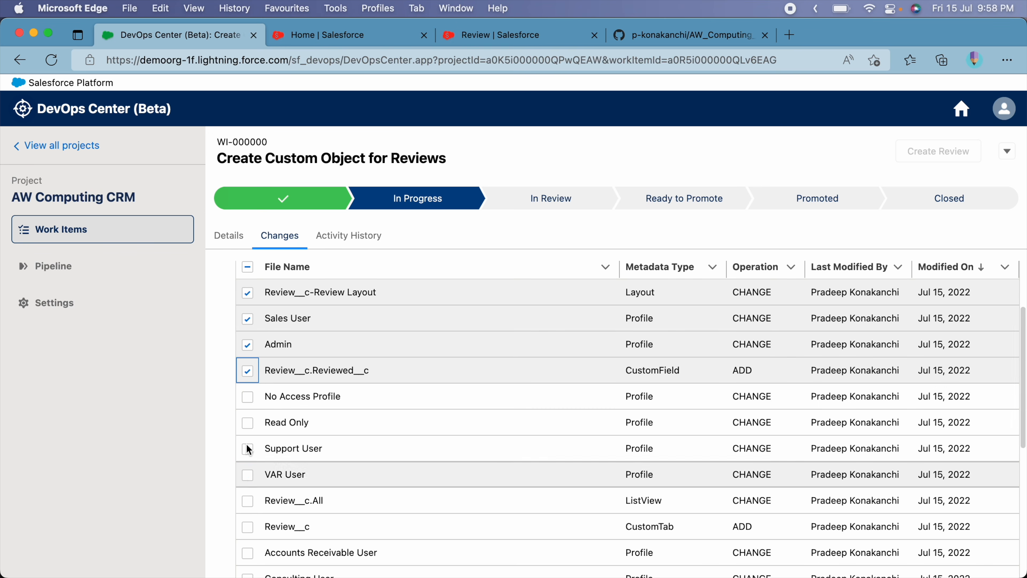
{"action": "left_click", "coordinate": [247, 504]}
{"action": "scroll", "coordinate": [247, 500], "scroll_direction": "down", "scroll_amount": 2}
{"action": "left_click", "coordinate": [247, 496]}
{"action": "scroll", "coordinate": [249, 518], "scroll_direction": "down", "scroll_amount": 5}
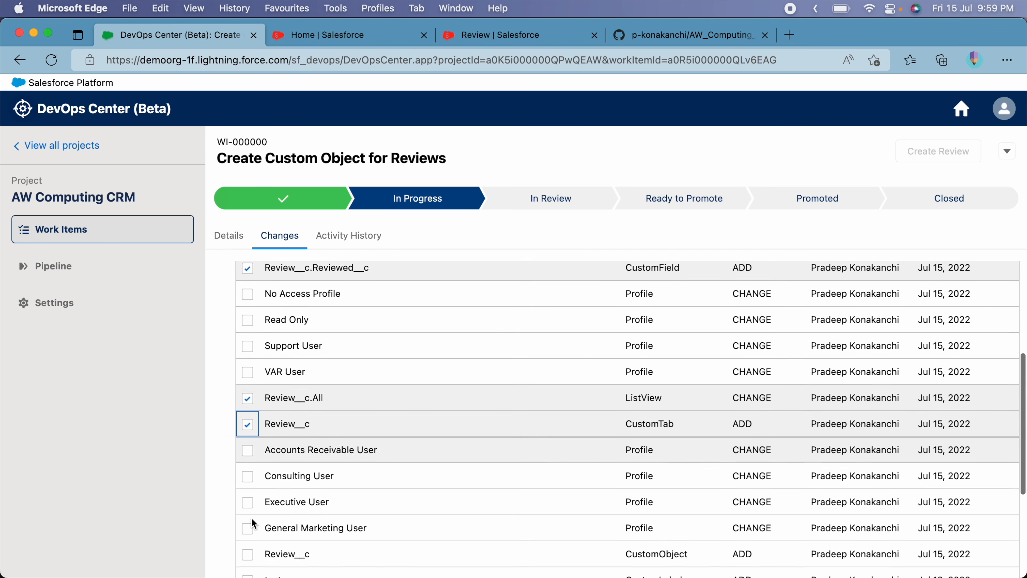
{"action": "left_click", "coordinate": [250, 536]}
Enter the commit comment "Created Review custom object" for the selected files
{"action": "scroll", "coordinate": [275, 485], "scroll_direction": "down", "scroll_amount": 1}
{"action": "scroll", "coordinate": [277, 478], "scroll_direction": "down", "scroll_amount": 3}
{"action": "left_click", "coordinate": [283, 481]}
{"action": "type", "text": "Created Review c"}
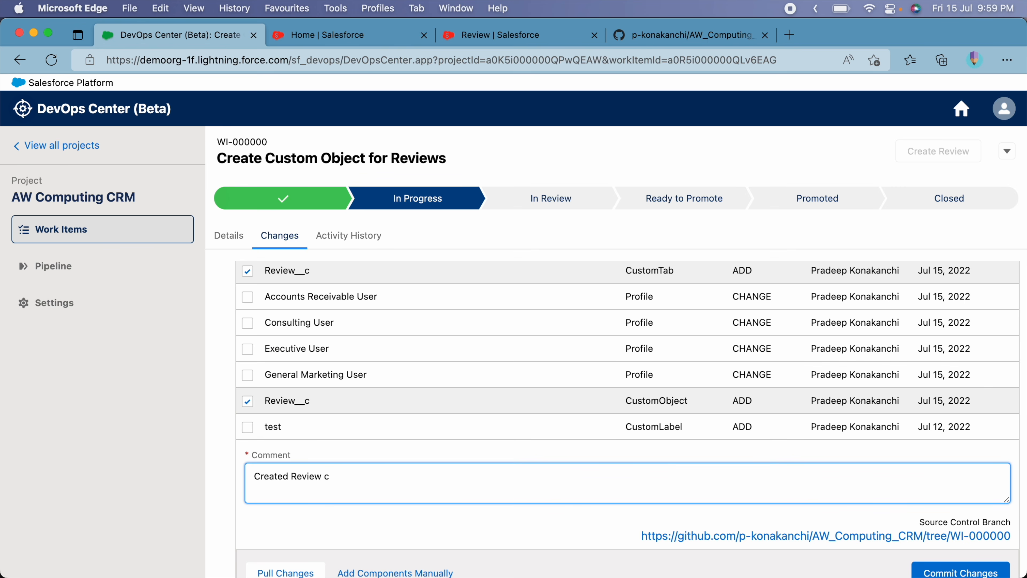
{"action": "type", "text": " custom object"}
{"action": "scroll", "coordinate": [395, 449], "scroll_direction": "down", "scroll_amount": 1}
{"action": "scroll", "coordinate": [397, 447], "scroll_direction": "up", "scroll_amount": 2}
{"action": "scroll", "coordinate": [397, 447], "scroll_direction": "down", "scroll_amount": 2}
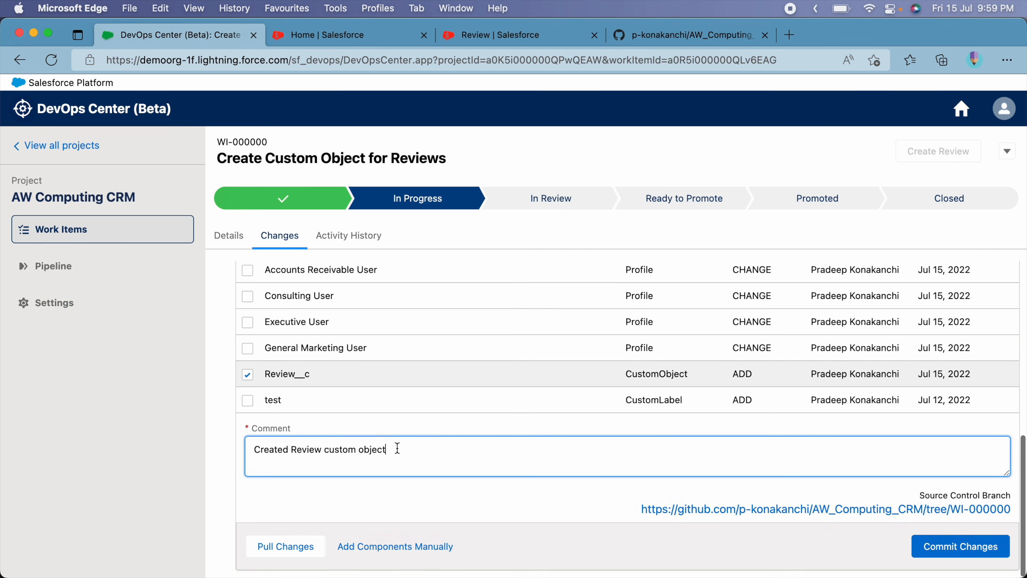
Look at the ApexClass components available for manual addition, and close the dialog without adding any
{"action": "left_click", "coordinate": [405, 549]}
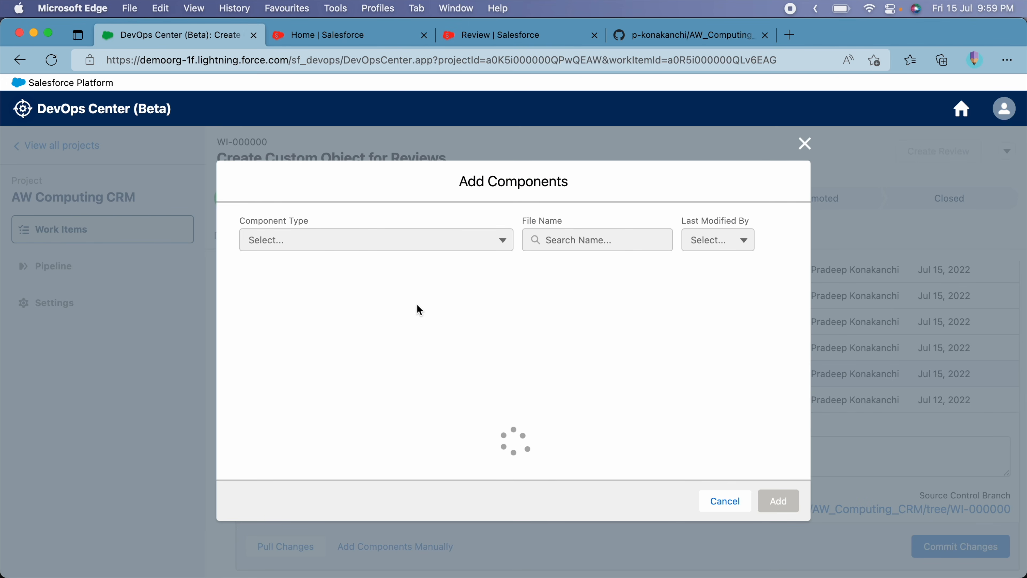
{"action": "left_click", "coordinate": [410, 245]}
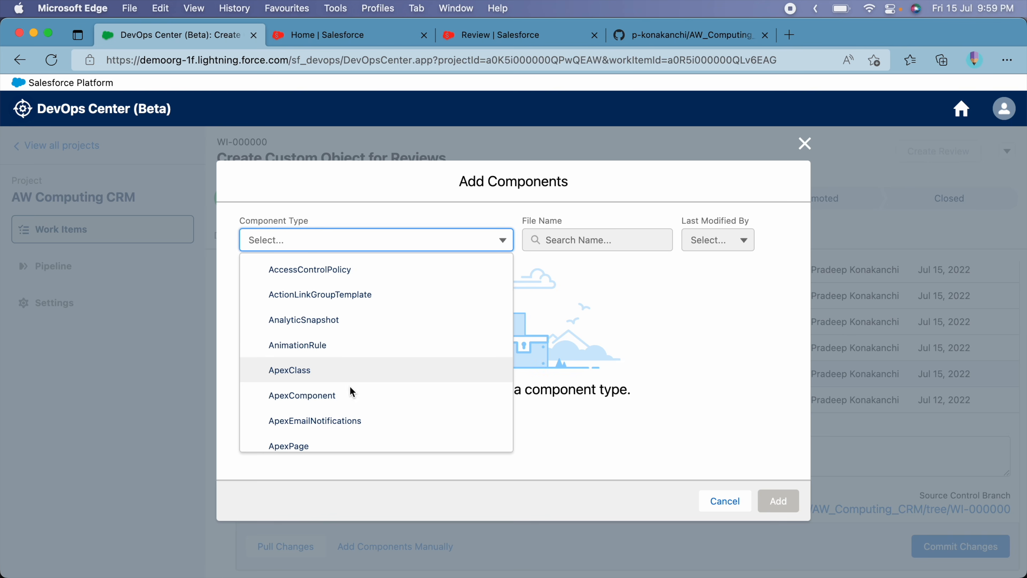
{"action": "left_click", "coordinate": [351, 374]}
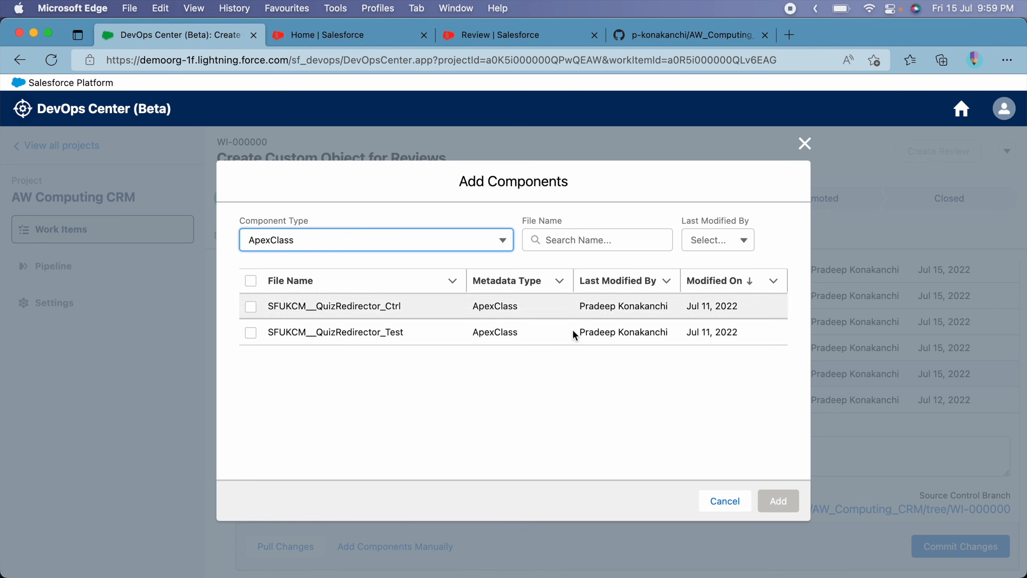
{"action": "left_click", "coordinate": [717, 498]}
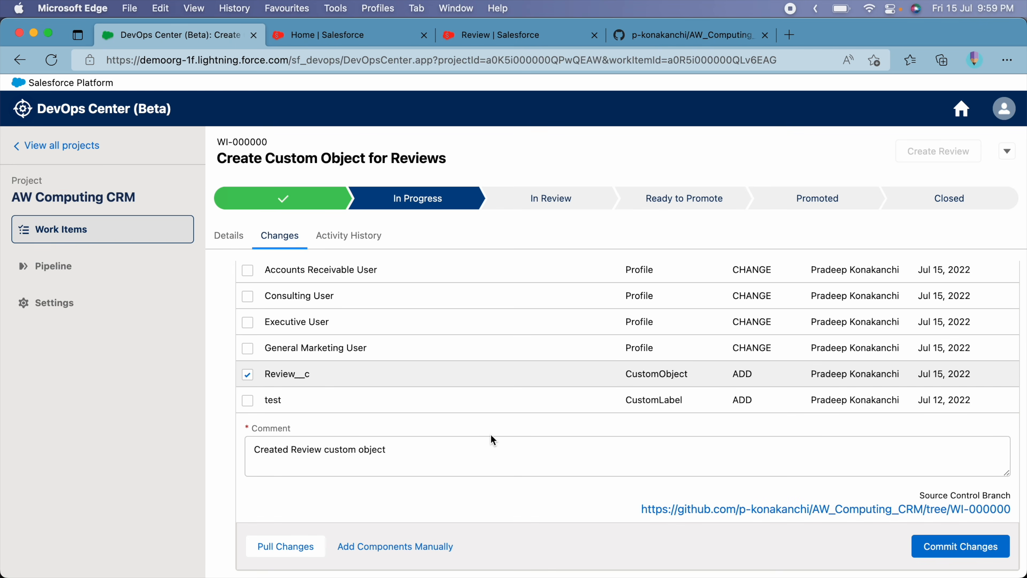
Check the file selection and commit the selected changes to the work item's source control branch
{"action": "scroll", "coordinate": [490, 433], "scroll_direction": "up", "scroll_amount": 10}
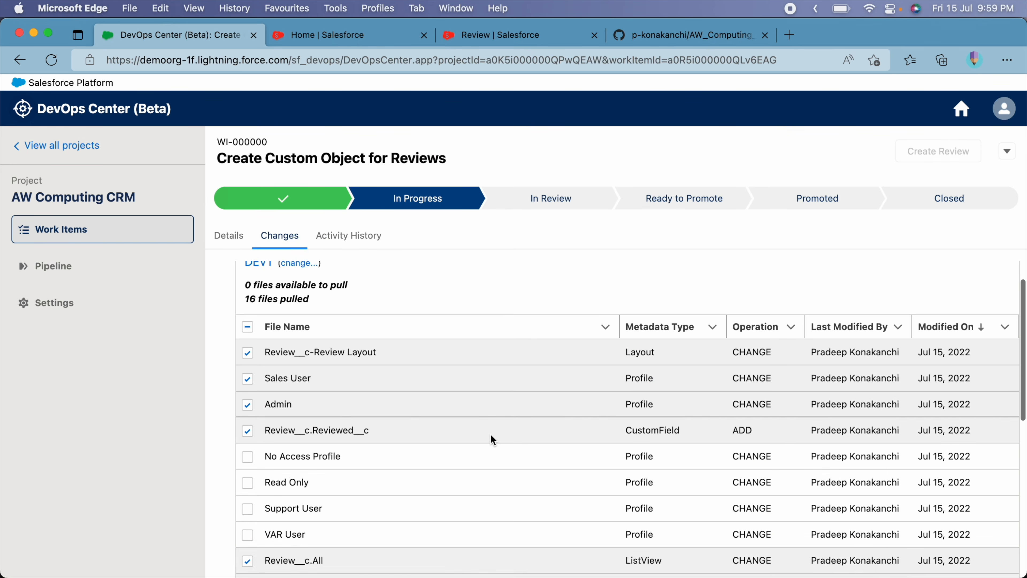
{"action": "scroll", "coordinate": [490, 433], "scroll_direction": "down", "scroll_amount": 10}
{"action": "left_click", "coordinate": [304, 540]}
{"action": "scroll", "coordinate": [674, 423], "scroll_direction": "down", "scroll_amount": 10}
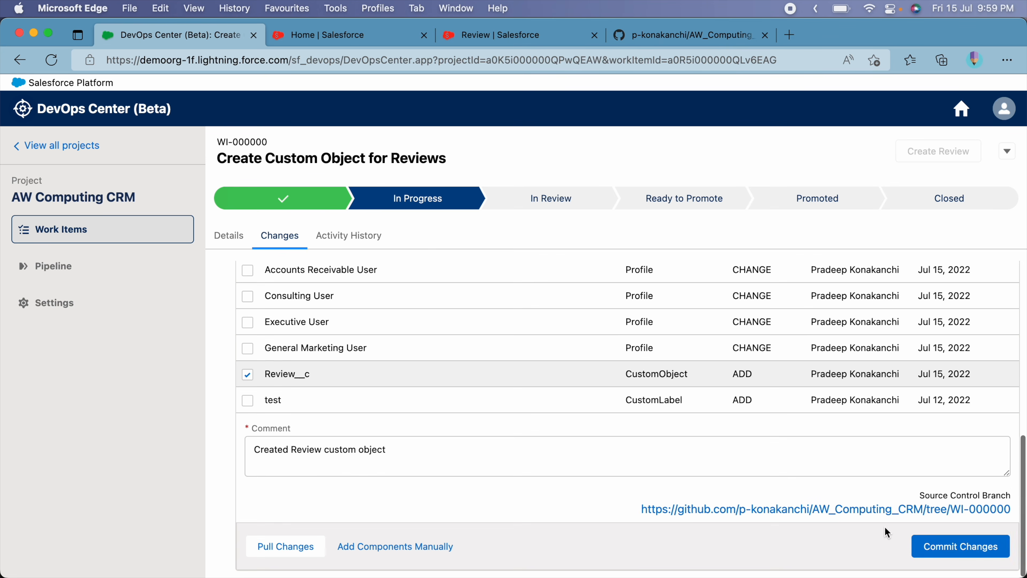
{"action": "left_click", "coordinate": [929, 544]}
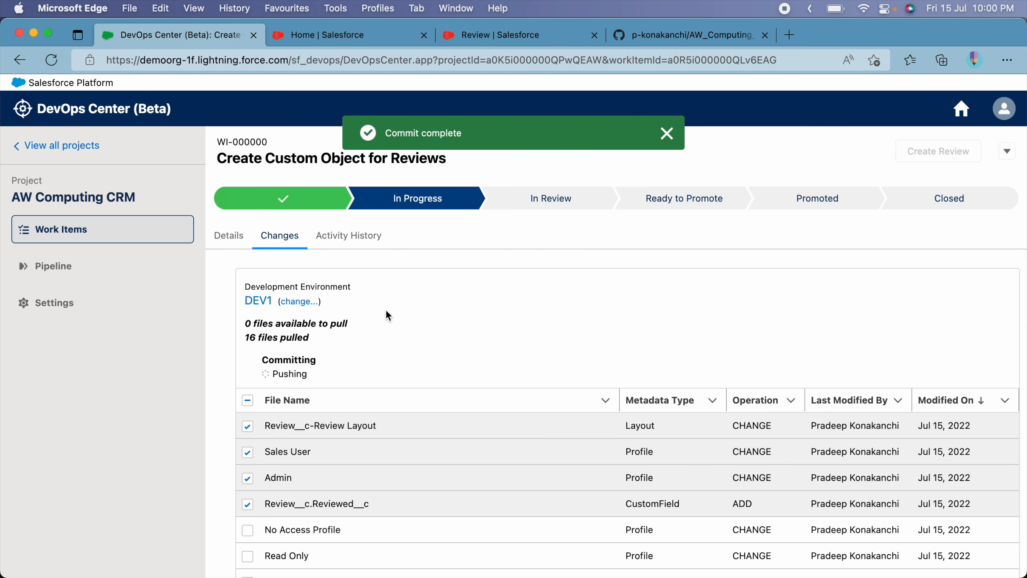
On GitHub, refresh the WI-000000 branch and examine the changed files in the "Created Review custom object" commit
{"action": "left_click", "coordinate": [52, 60]}
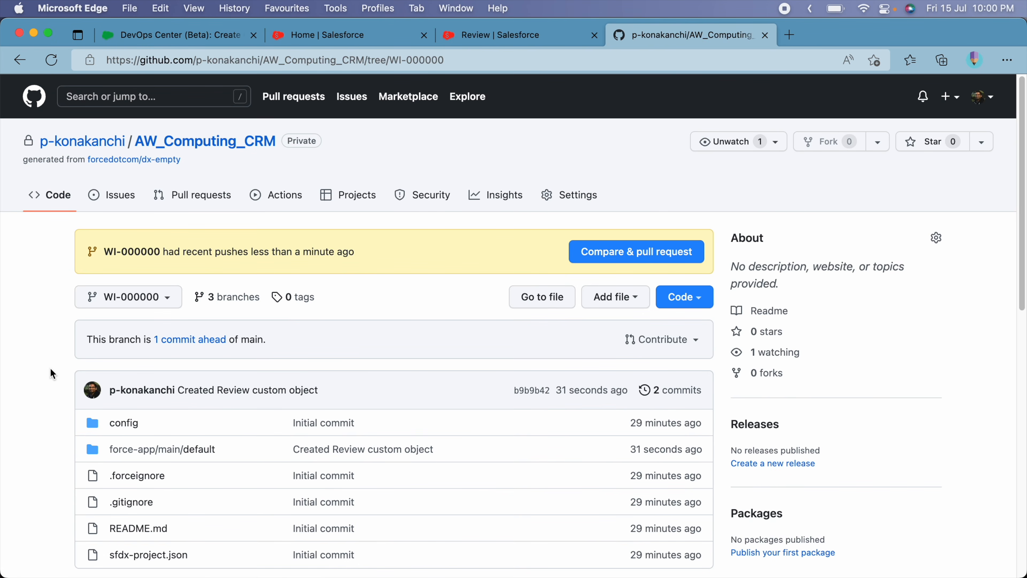
{"action": "left_click", "coordinate": [396, 454]}
{"action": "scroll", "coordinate": [161, 424], "scroll_direction": "down", "scroll_amount": 2}
{"action": "scroll", "coordinate": [161, 424], "scroll_direction": "down", "scroll_amount": 3}
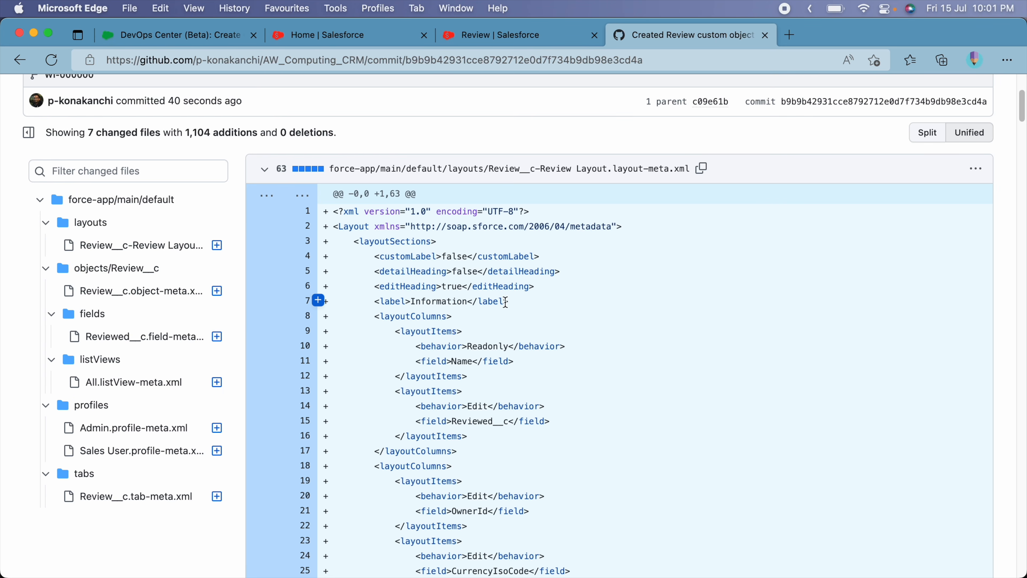
{"action": "scroll", "coordinate": [319, 301], "scroll_direction": "up", "scroll_amount": 5}
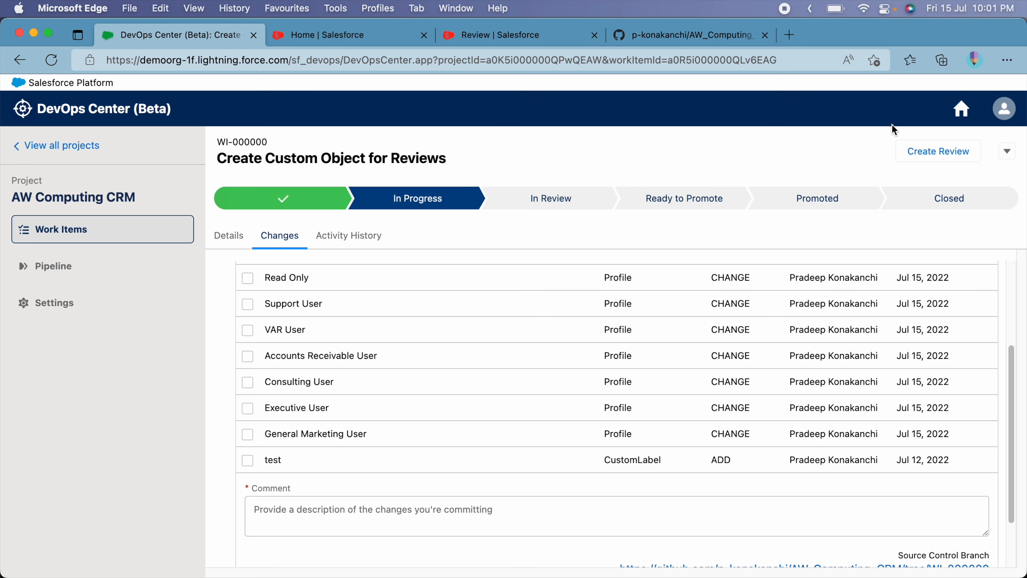
Create a review for work item WI-000000 in DevOps Center and check the AW_Computing_CRM repository's pull requests on GitHub
{"action": "left_click", "coordinate": [919, 159]}
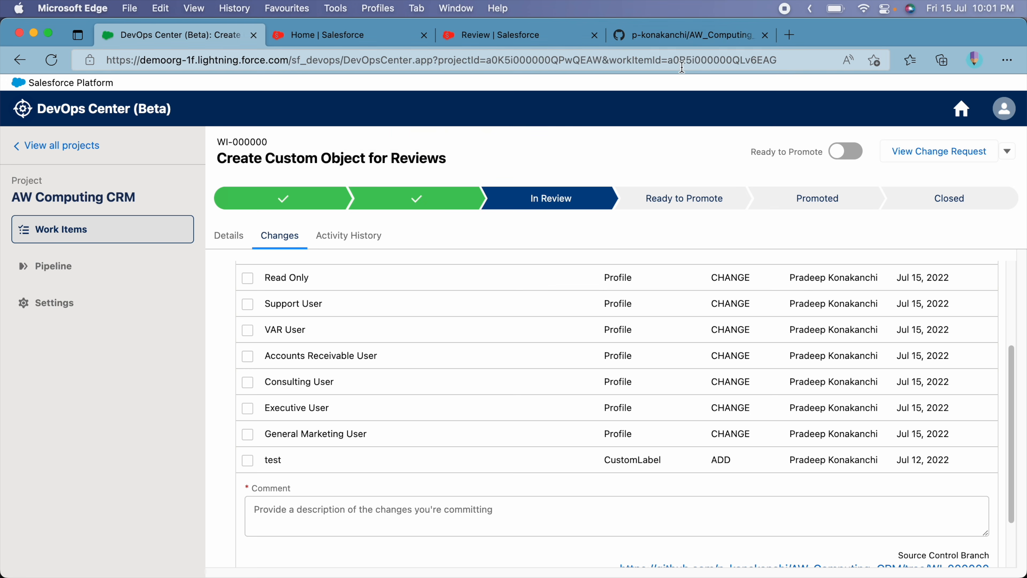
{"action": "left_click", "coordinate": [687, 35]}
{"action": "left_click", "coordinate": [194, 197]}
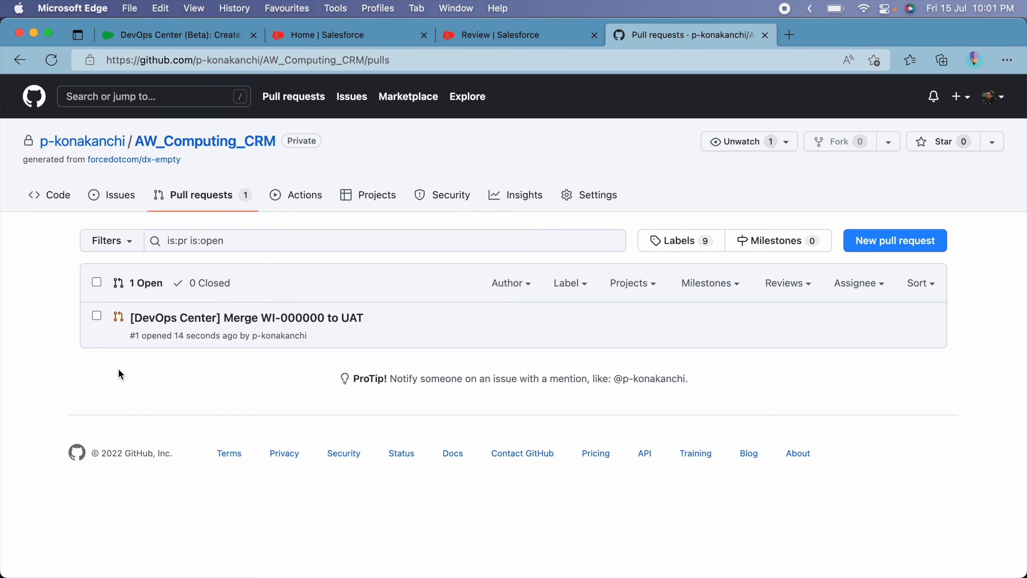
Reopen WI-000000 from the DevOps Center work items list, view its change request on GitHub and close the redundant pull requests page
{"action": "left_click", "coordinate": [192, 34]}
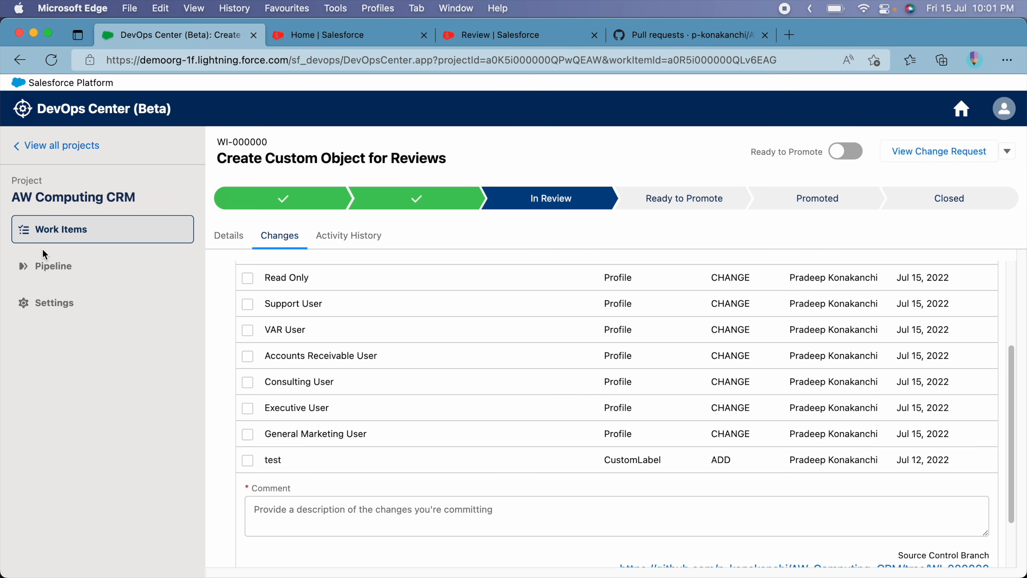
{"action": "left_click", "coordinate": [46, 231]}
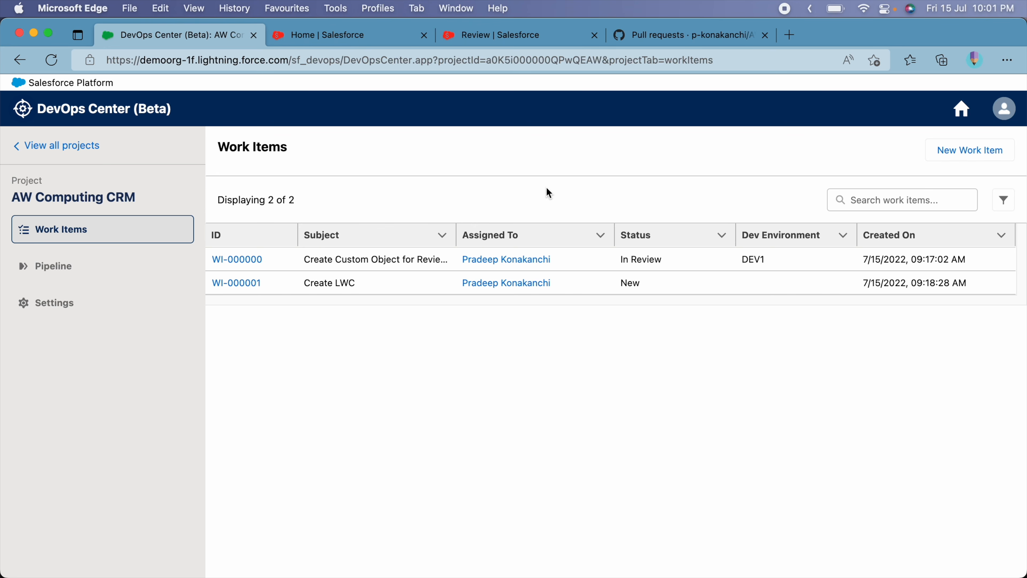
{"action": "left_click", "coordinate": [233, 259]}
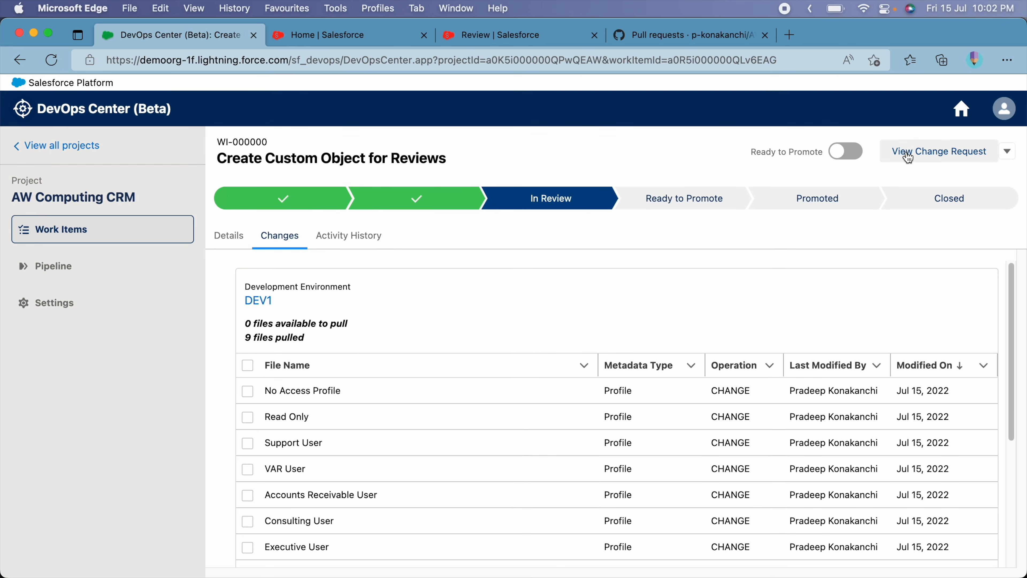
{"action": "left_click", "coordinate": [916, 152]}
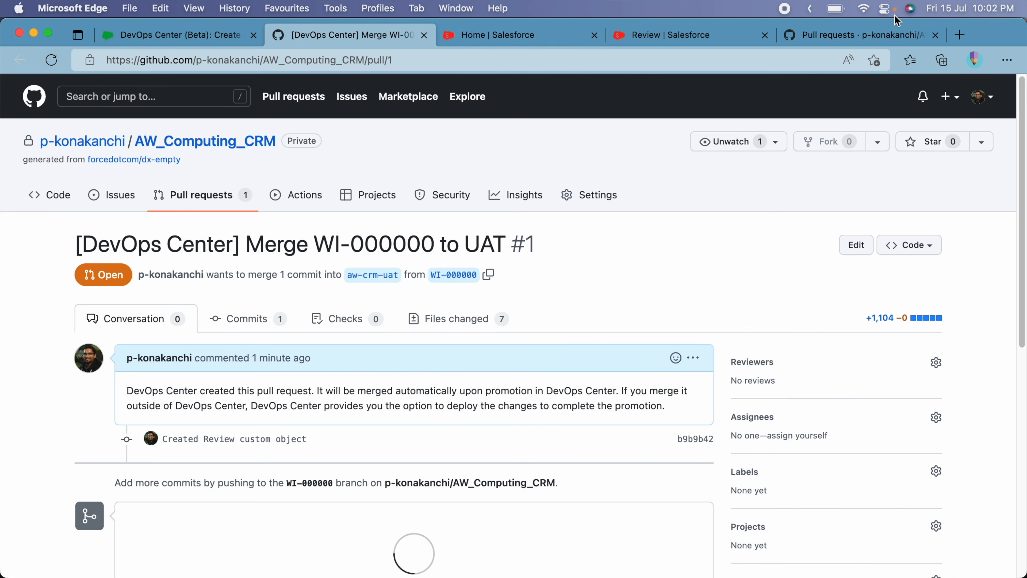
{"action": "left_click", "coordinate": [936, 35]}
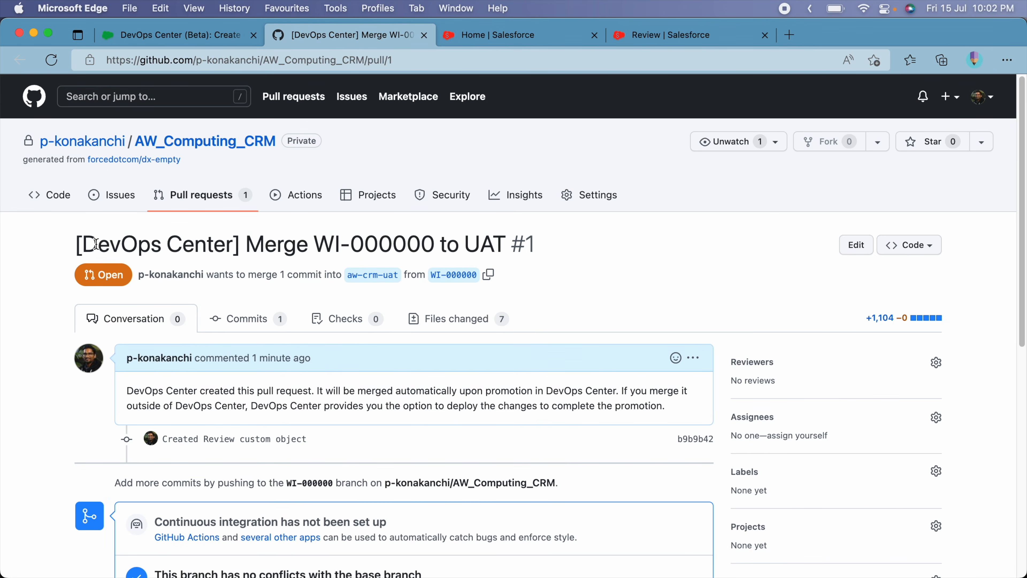
Examine the "Merge WI-000000 to UAT" pull request and open its "Created Review custom object" commit
{"action": "scroll", "coordinate": [37, 352], "scroll_direction": "down", "scroll_amount": 3}
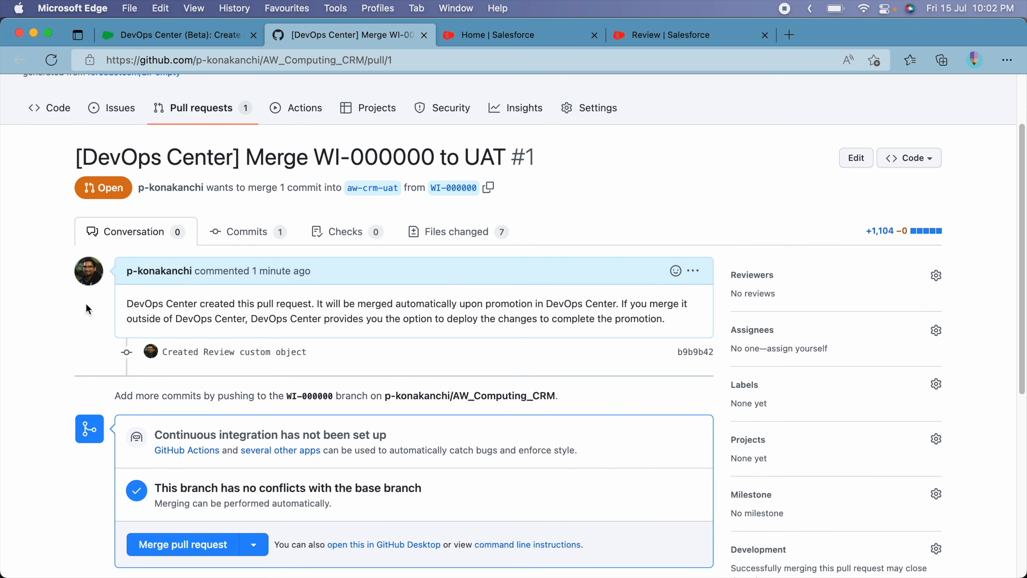
{"action": "left_click", "coordinate": [239, 231]}
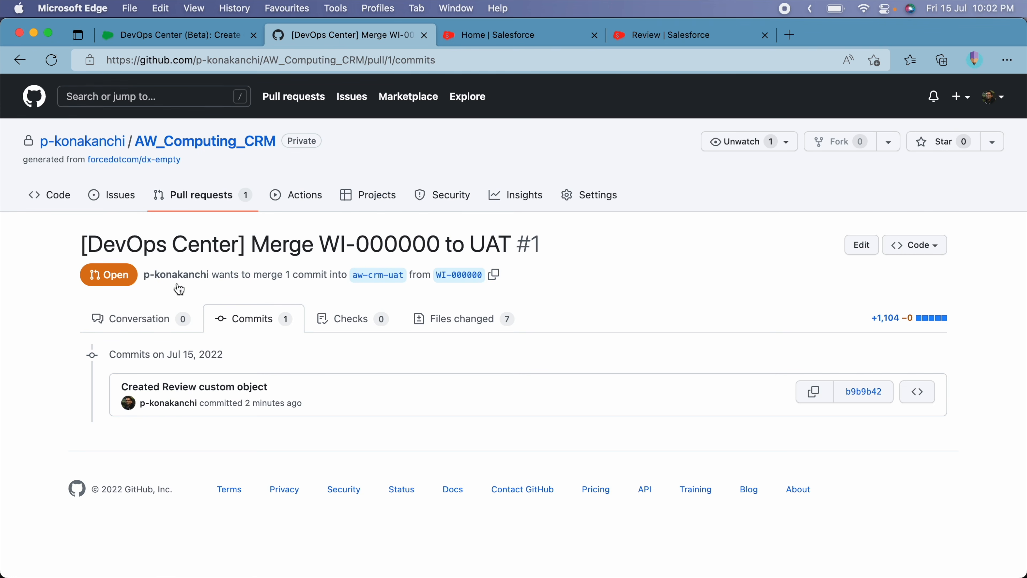
{"action": "left_click", "coordinate": [150, 389]}
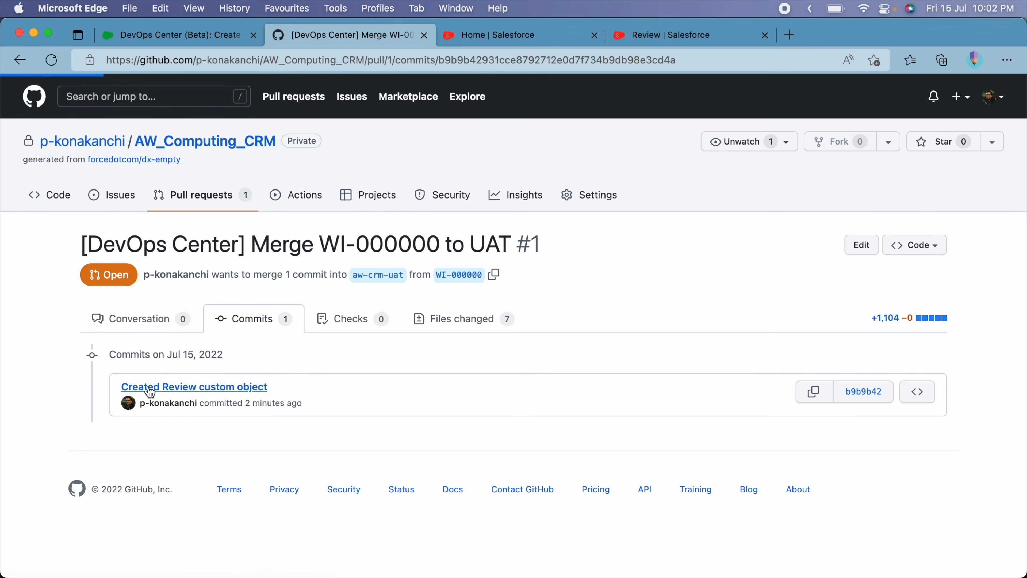
Look through the files changed by the "Created Review custom object" commit in the pull request
{"action": "scroll", "coordinate": [184, 421], "scroll_direction": "down", "scroll_amount": 5}
{"action": "scroll", "coordinate": [184, 421], "scroll_direction": "down", "scroll_amount": 1}
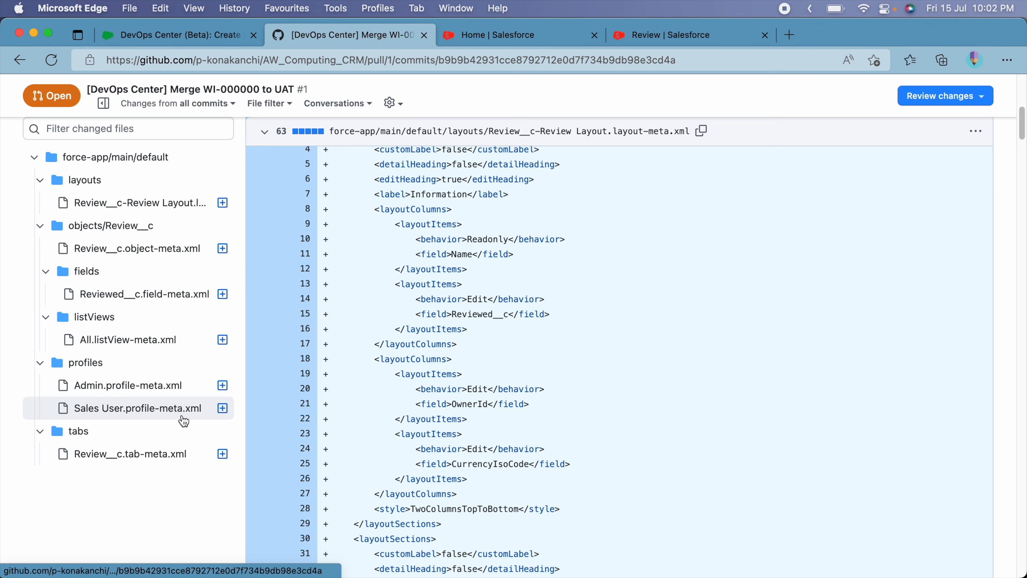
{"action": "scroll", "coordinate": [184, 420], "scroll_direction": "up", "scroll_amount": 10}
In DevOps Center, mark work item WI-000000 as ready to promote and return to the project's work items list
{"action": "left_click", "coordinate": [178, 34]}
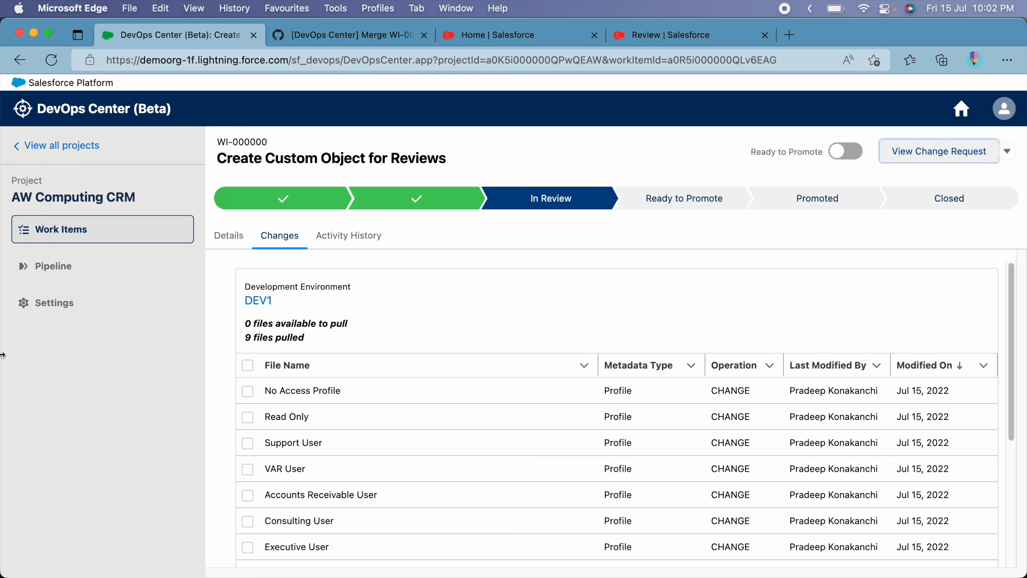
{"action": "left_click", "coordinate": [853, 154]}
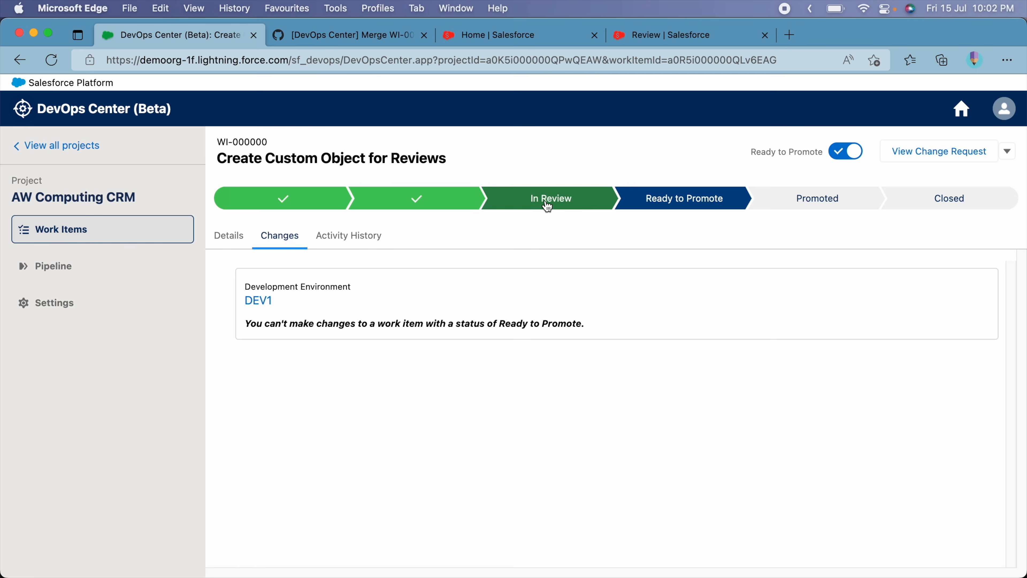
{"action": "left_click", "coordinate": [50, 229]}
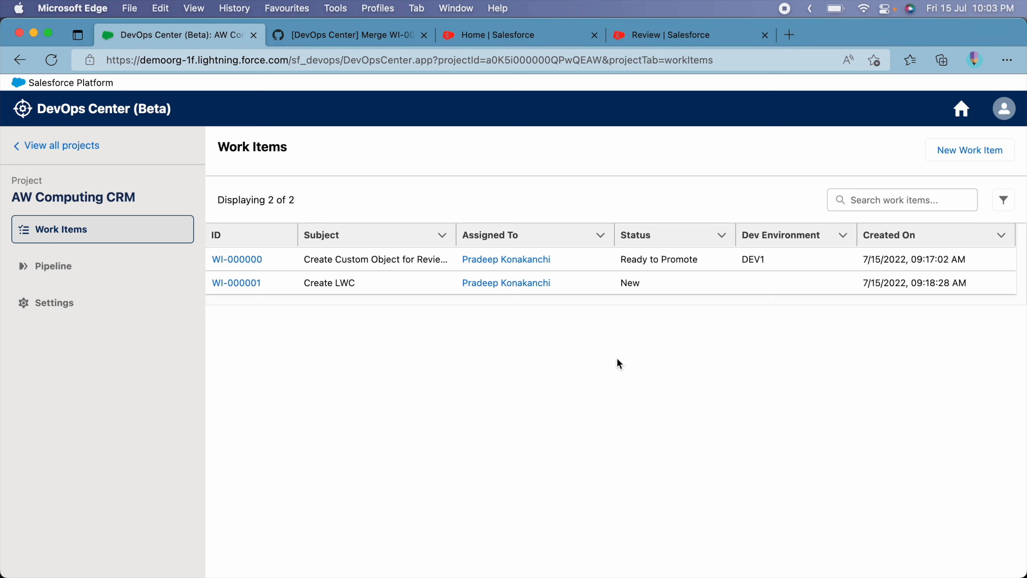
Promote approved work item WI-000000 to UAT in the pipeline, with only changes not in the UAT stage and default tests
{"action": "left_click", "coordinate": [50, 270]}
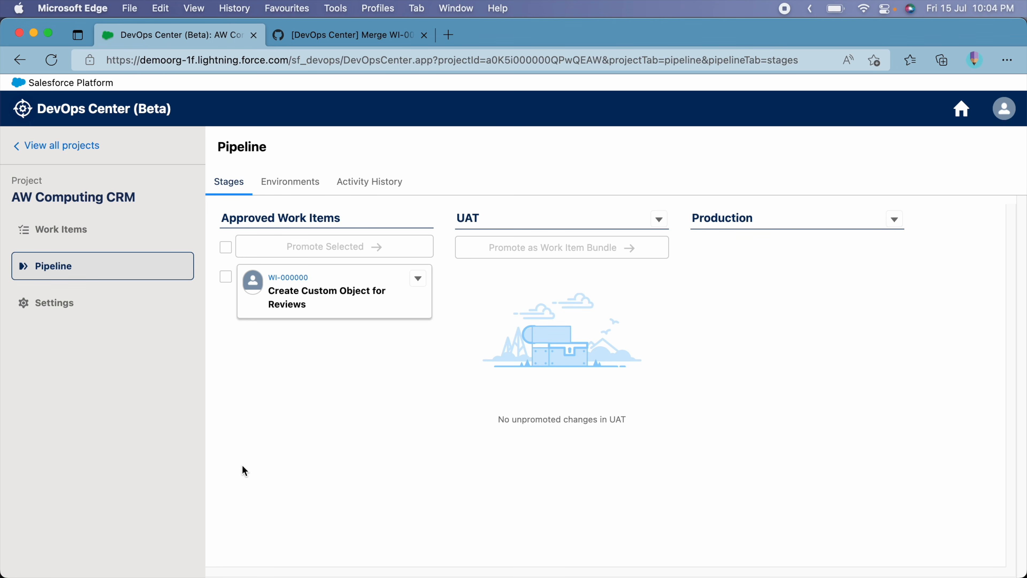
{"action": "left_click", "coordinate": [226, 248]}
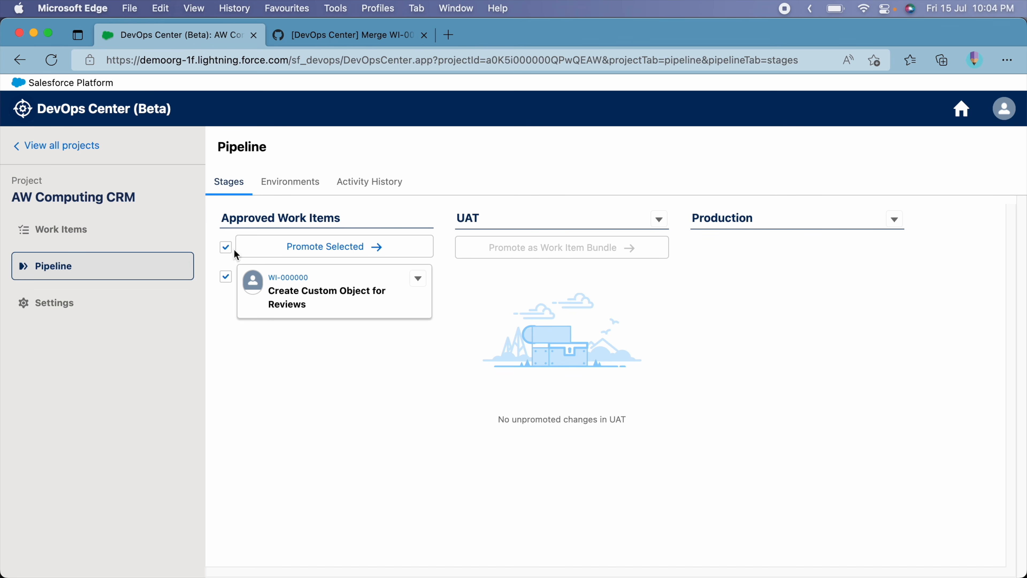
{"action": "left_click", "coordinate": [292, 251]}
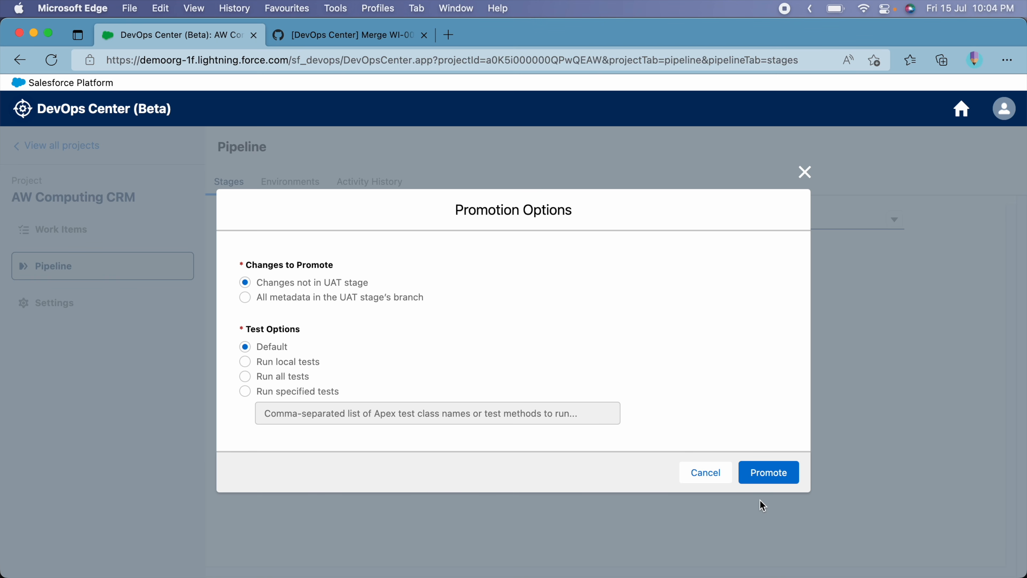
{"action": "left_click", "coordinate": [765, 474]}
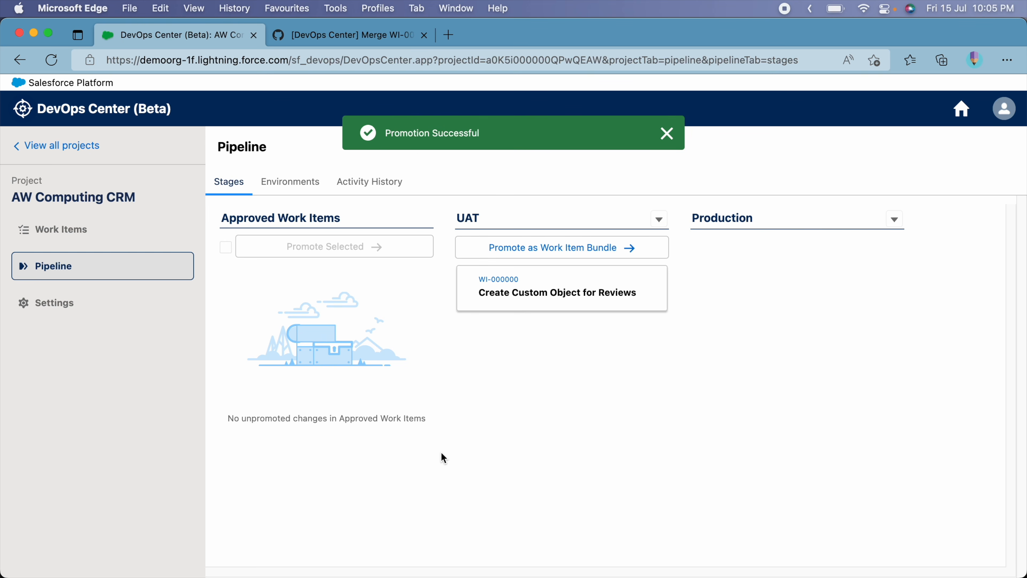
Check the merge status and conversation of the "Merge WI-000000 to UAT" pull request on GitHub
{"action": "left_click", "coordinate": [322, 35]}
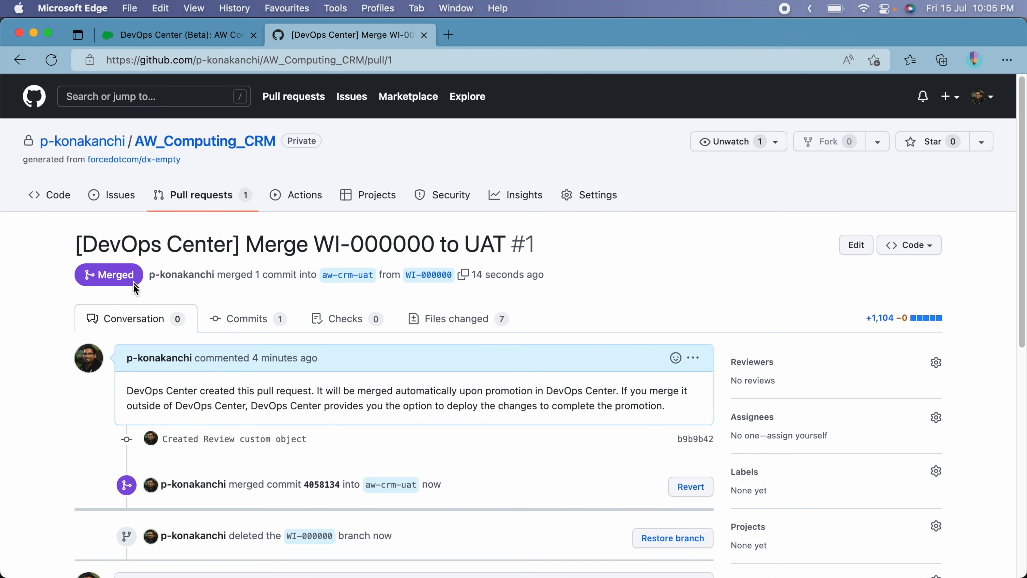
{"action": "scroll", "coordinate": [72, 444], "scroll_direction": "down", "scroll_amount": 1}
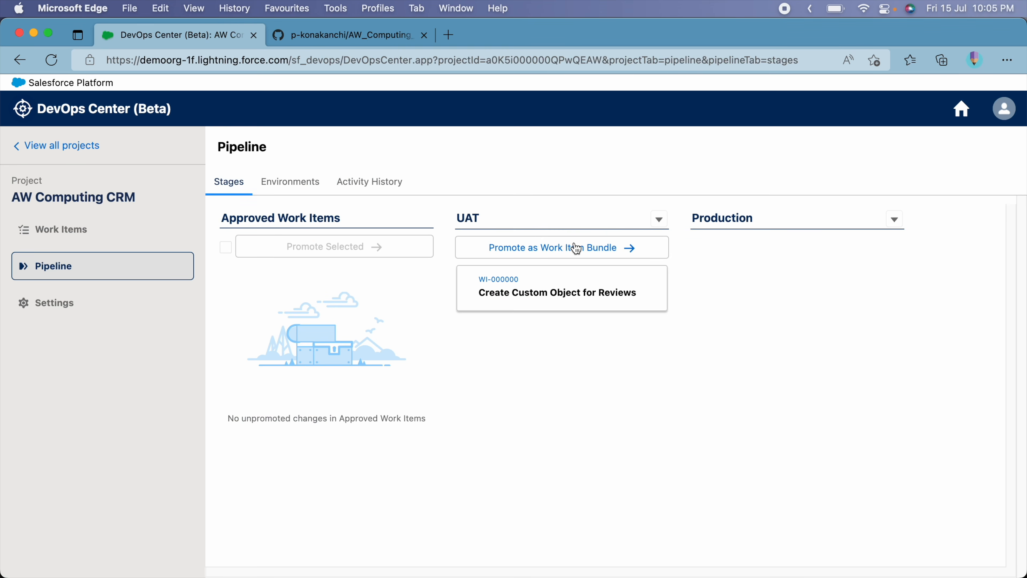
Open the UAT environment from the DevOps Center pipeline and search its Object Manager for "rev"
{"action": "left_click", "coordinate": [660, 220]}
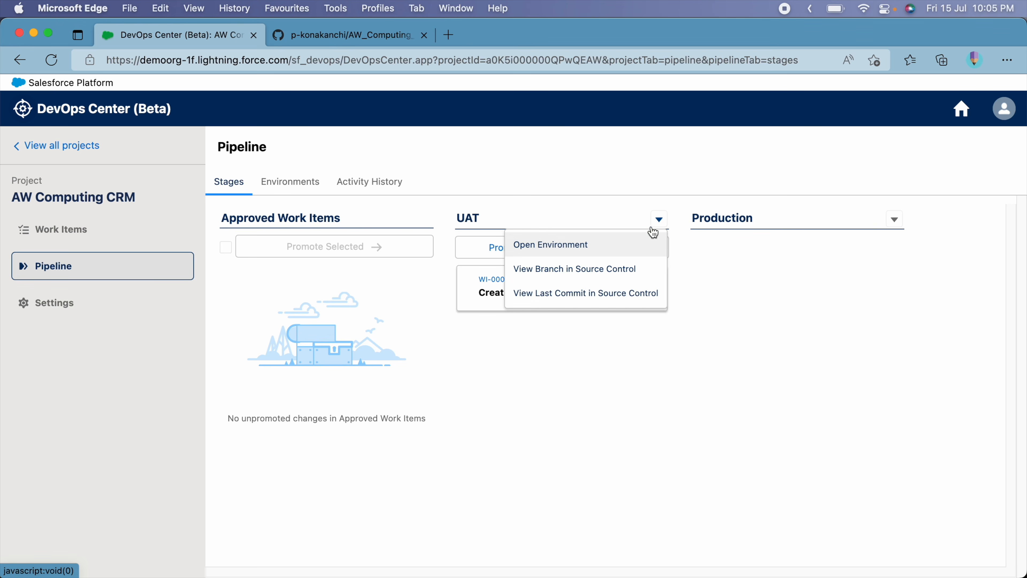
{"action": "left_click", "coordinate": [552, 247]}
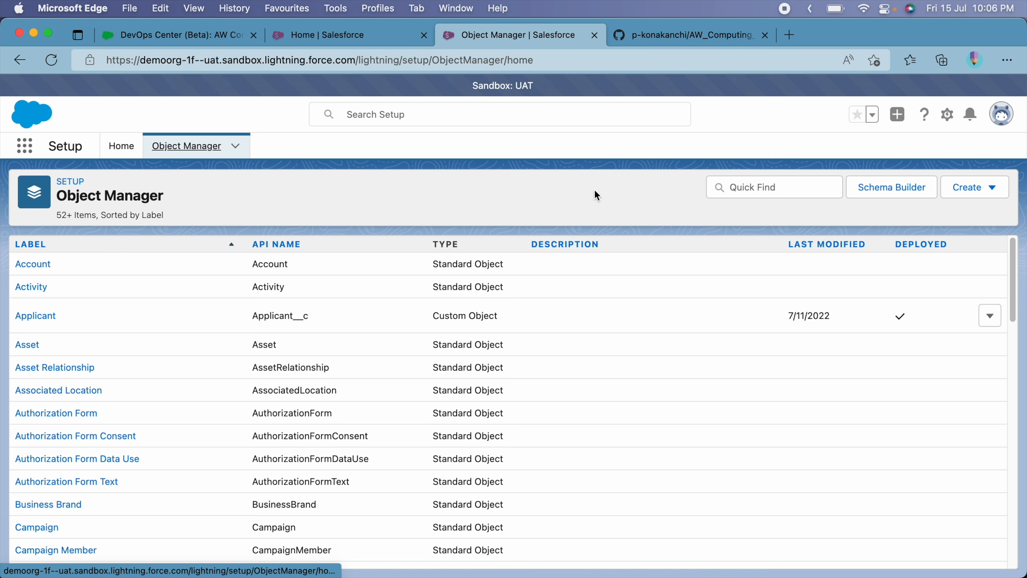
{"action": "left_click", "coordinate": [758, 190]}
{"action": "type", "text": "rev"}
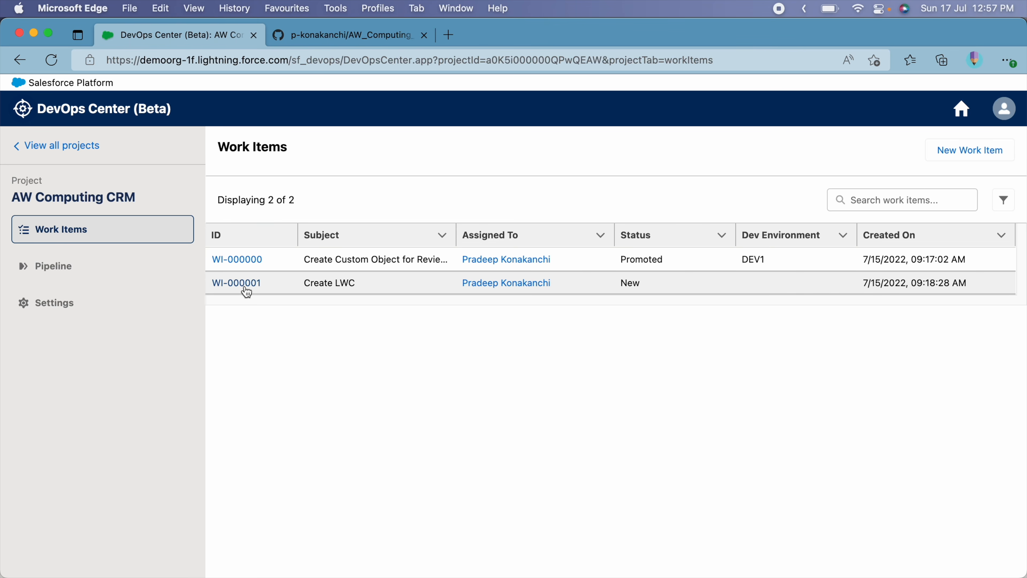
Open work item WI-000001 in DevOps Center and proceed with developing and committing changes from outside DevOps Center
{"action": "left_click", "coordinate": [244, 283]}
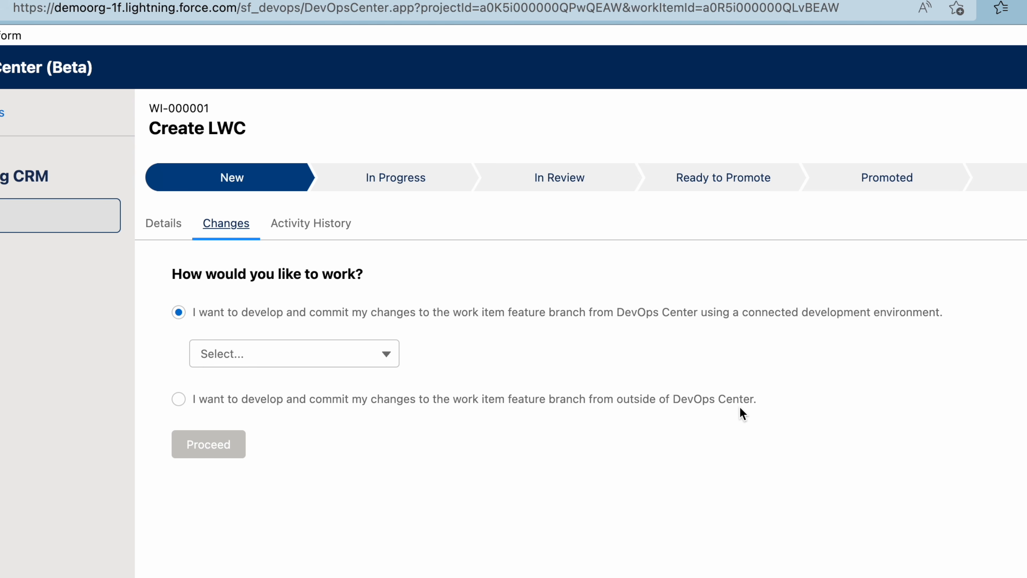
{"action": "left_click", "coordinate": [321, 402]}
{"action": "left_click", "coordinate": [206, 453]}
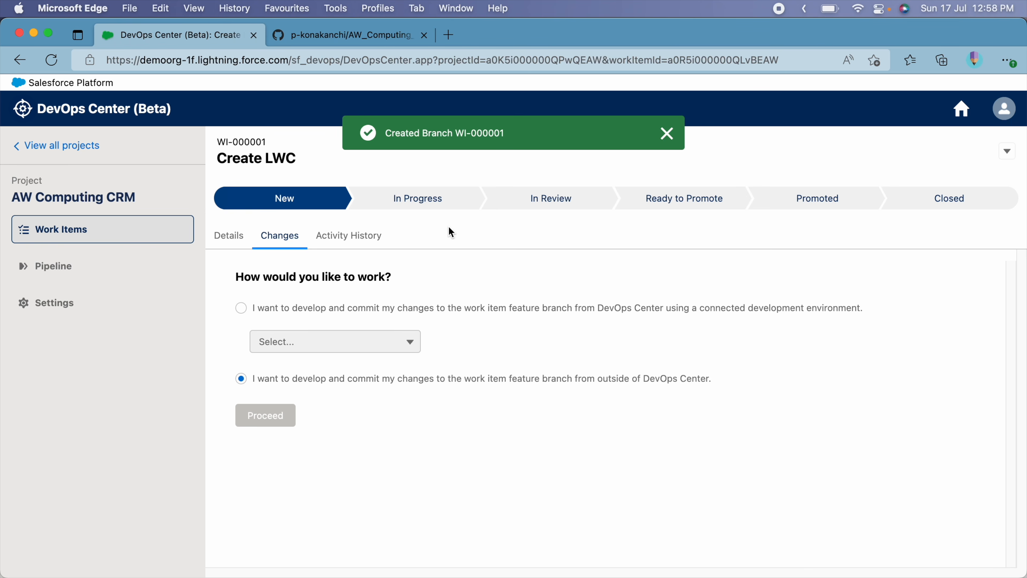
Switch to Visual Studio Code and run git fetch in the AW_Computing_CRM project's terminal
{"action": "key", "text": "super+Tab"}
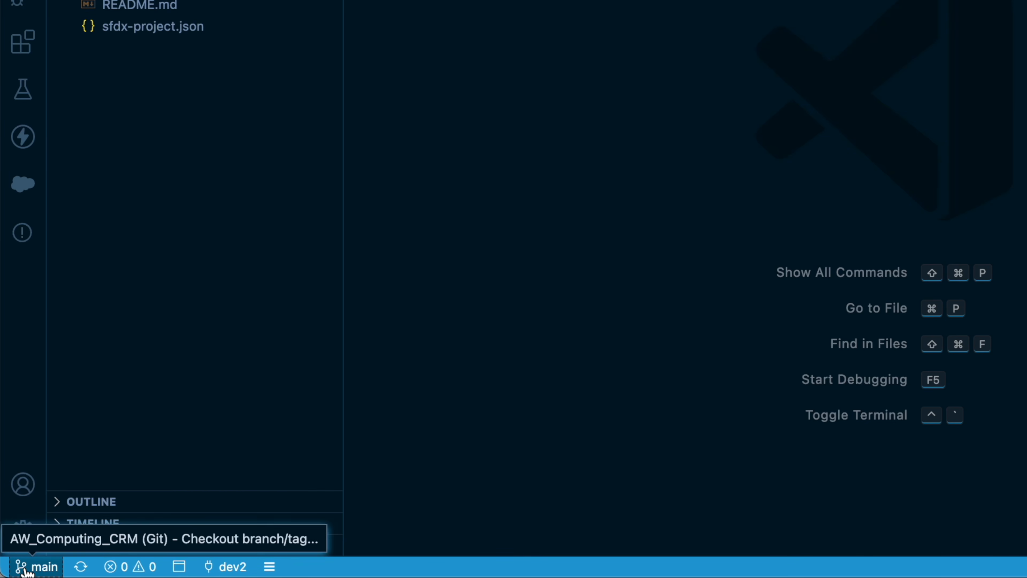
{"action": "key", "text": "ctrl+grave"}
{"action": "type", "text": "git fetch"}
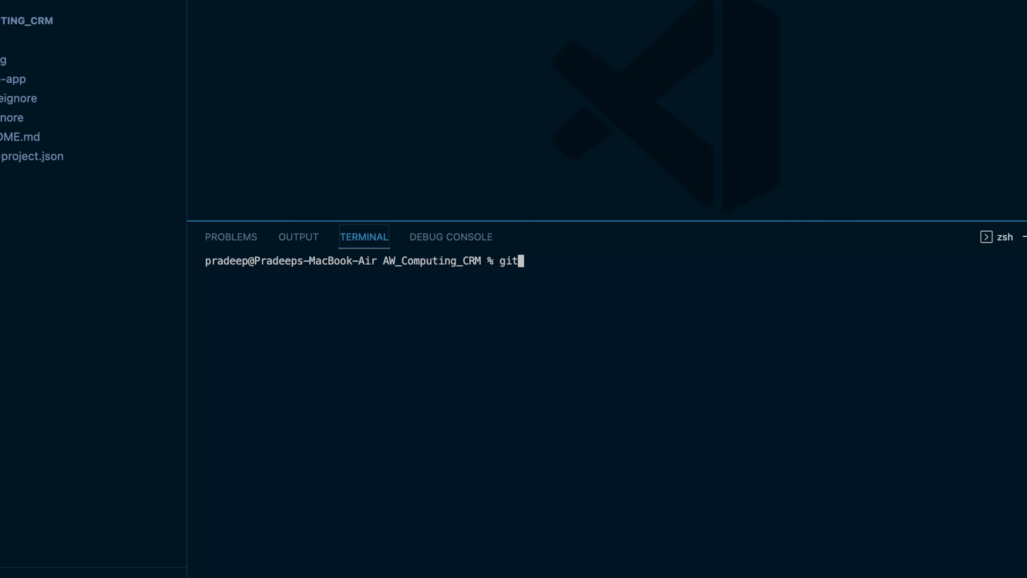
{"action": "key", "text": "Return"}
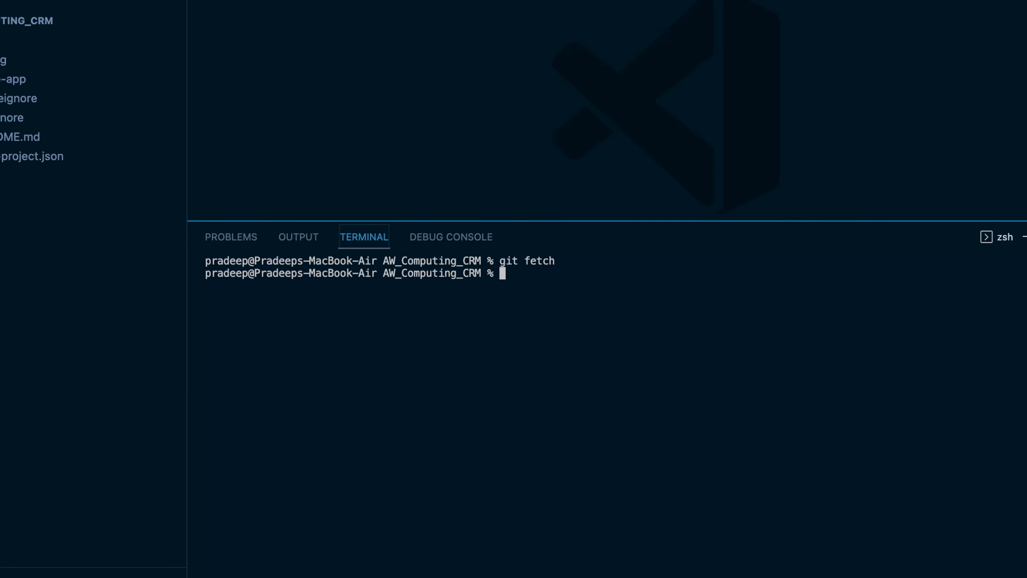
Check out the remote branch origin/WI-000001 in the AW_Computing_CRM project
{"action": "key", "text": "ctrl+grave"}
{"action": "key", "text": "super+shift+p"}
{"action": "type", "text": "check"}
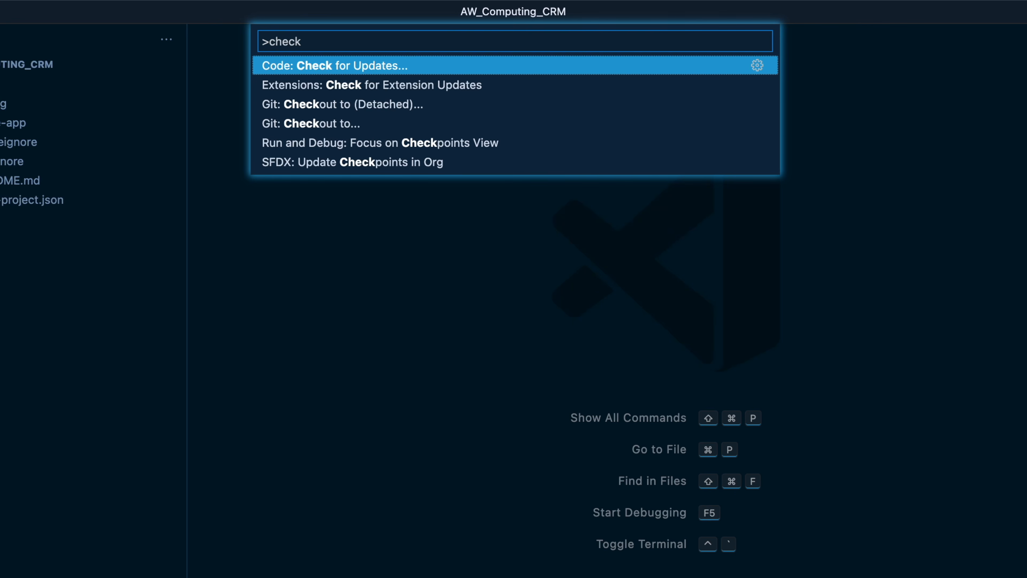
{"action": "key", "text": "Down"}
{"action": "key", "text": "Down"}
{"action": "key", "text": "Down"}
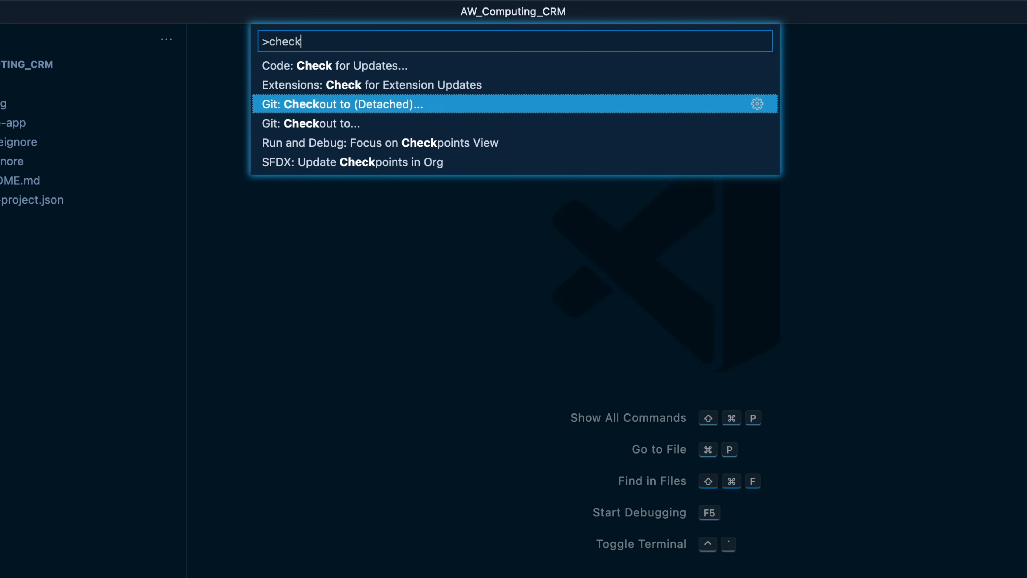
{"action": "key", "text": "Return"}
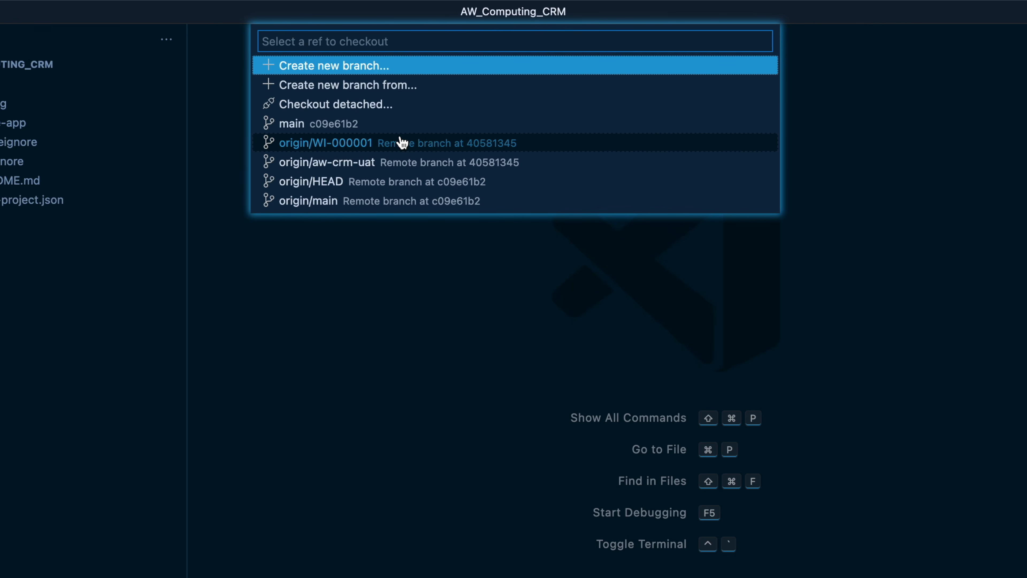
{"action": "left_click", "coordinate": [421, 146]}
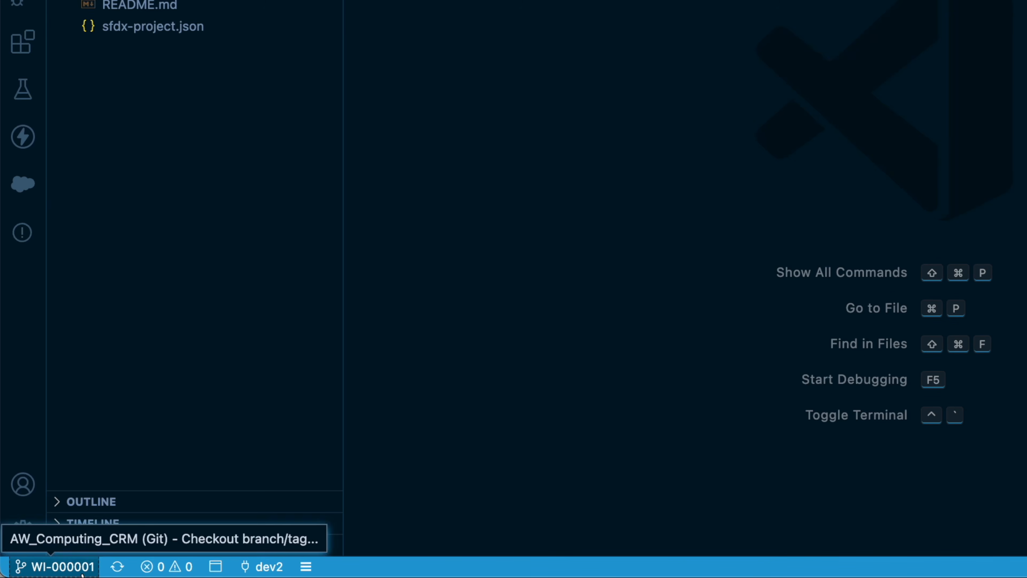
Create a Lightning web component named helloWorld in the project's default lwc directory
{"action": "key", "text": "shift+super+p"}
{"action": "type", "text": "light"}
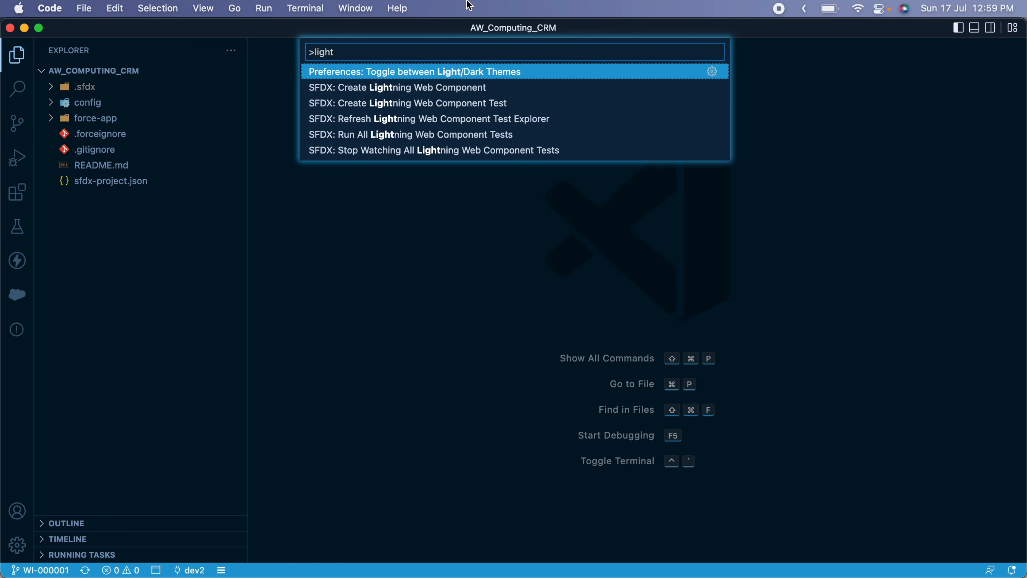
{"action": "left_click", "coordinate": [465, 90]}
{"action": "type", "text": "helloWorld"}
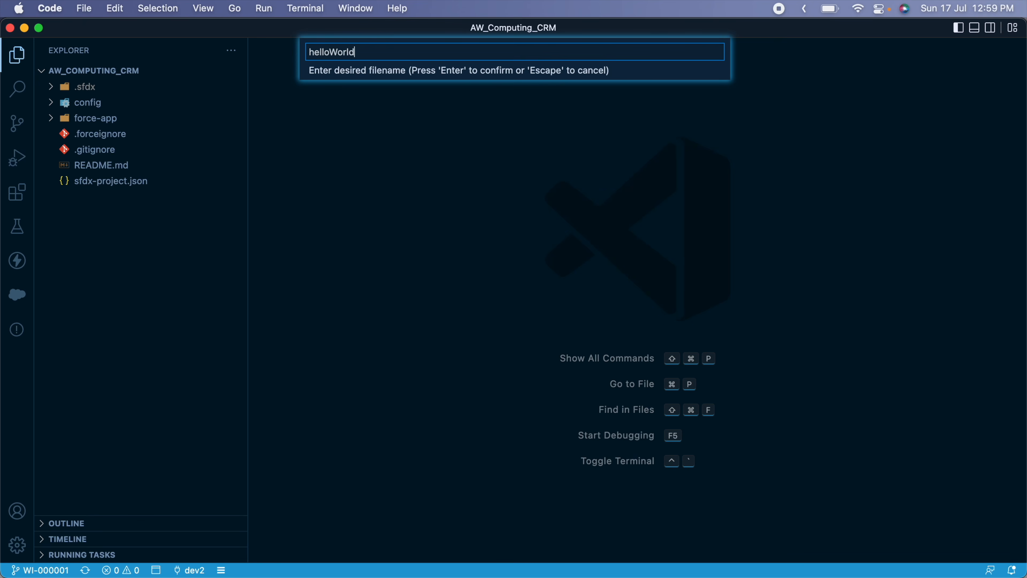
{"action": "key", "text": "Return"}
{"action": "key", "text": "Return"}
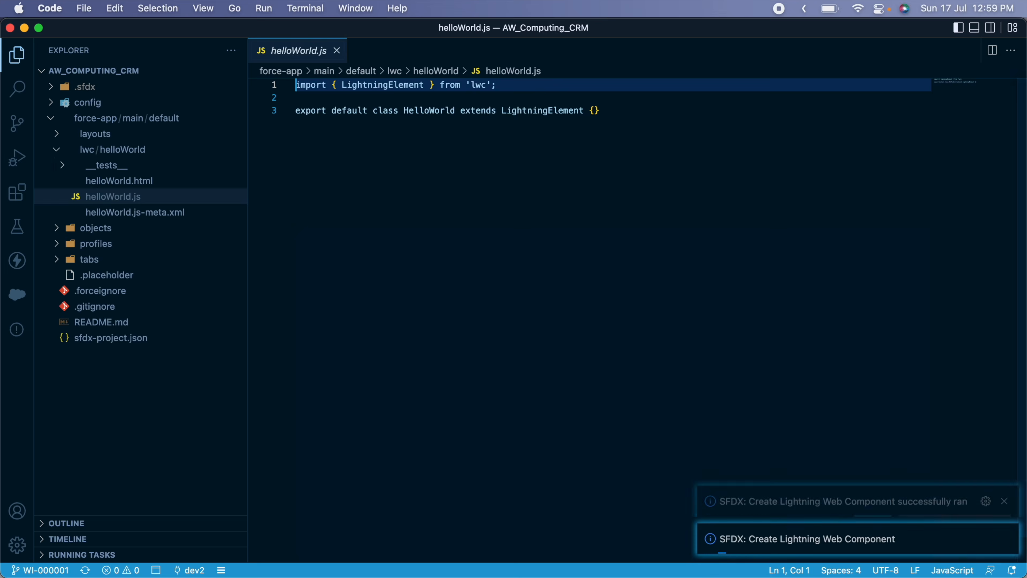
Fill helloWorld.html with a lightning-card titled "Hello", icon custom:custom11, containing a padded "Hello World!" div, and save it
{"action": "key", "text": "Return"}
{"action": "key", "text": "super+a"}
{"action": "type", "text": "<template>      <lightning-card title=\"Hello\" icon-name=\"custom:custom11\">         <div class=\"slds-p-around_small\">             Hello World!         </div>     </lightning-card>  </template>"}
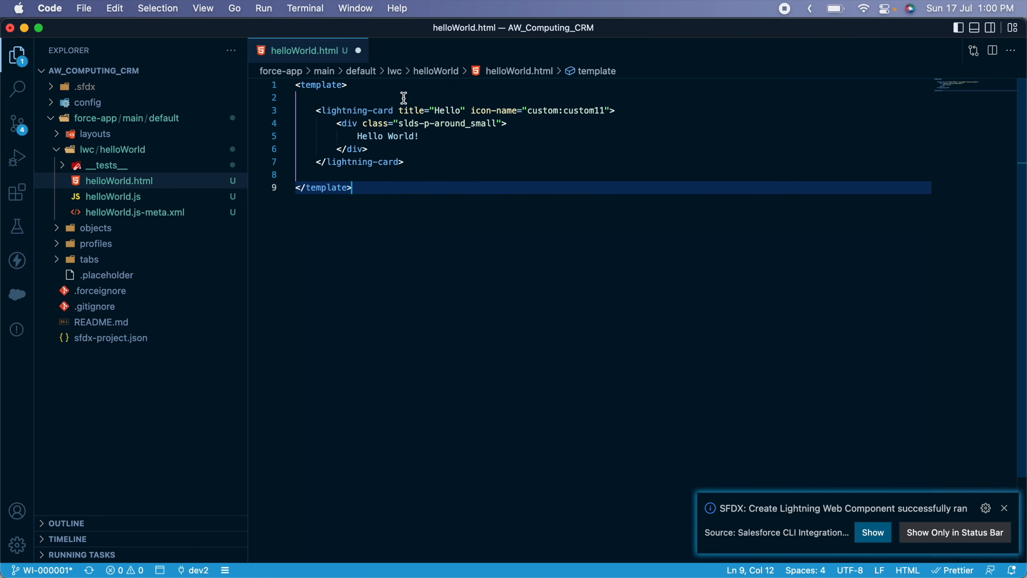
{"action": "key", "text": "super+s"}
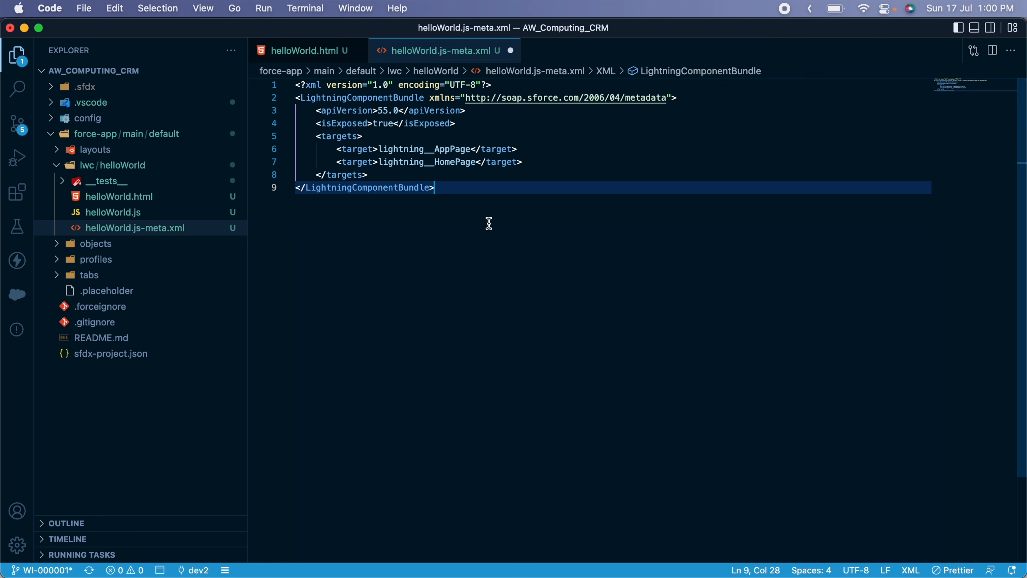
Save helloWorld.js-meta.xml with the component exposed to lightning__AppPage and lightning__HomePage, and close both helloWorld files
{"action": "key", "text": "super+s"}
{"action": "left_click", "coordinate": [510, 50]}
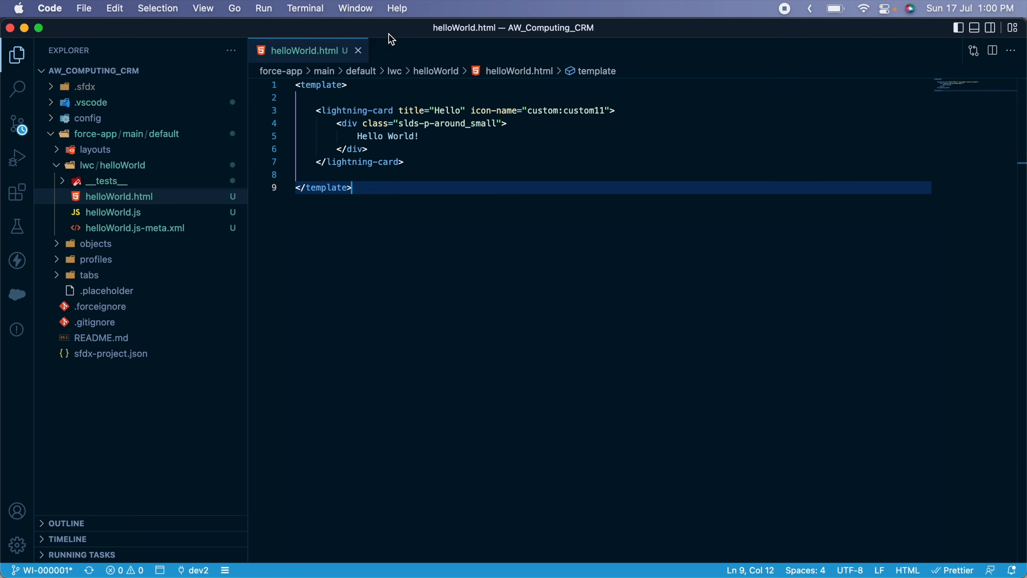
{"action": "left_click", "coordinate": [358, 51]}
Create the Apex class DemoController in force-app/main/default/classes with a public static boolean isApexAwesome() method that returns true
{"action": "key", "text": "shift+super+p"}
{"action": "type", "text": "apex"}
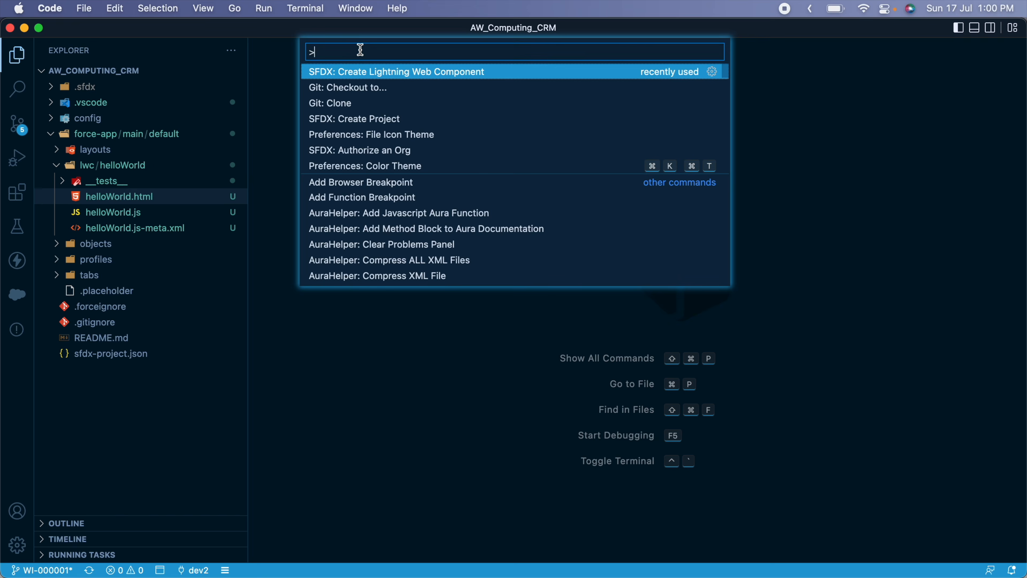
{"action": "key", "text": "Down"}
{"action": "key", "text": "Down"}
{"action": "key", "text": "Down"}
{"action": "key", "text": "Return"}
{"action": "type", "text": "DemoController"}
{"action": "key", "text": "Return"}
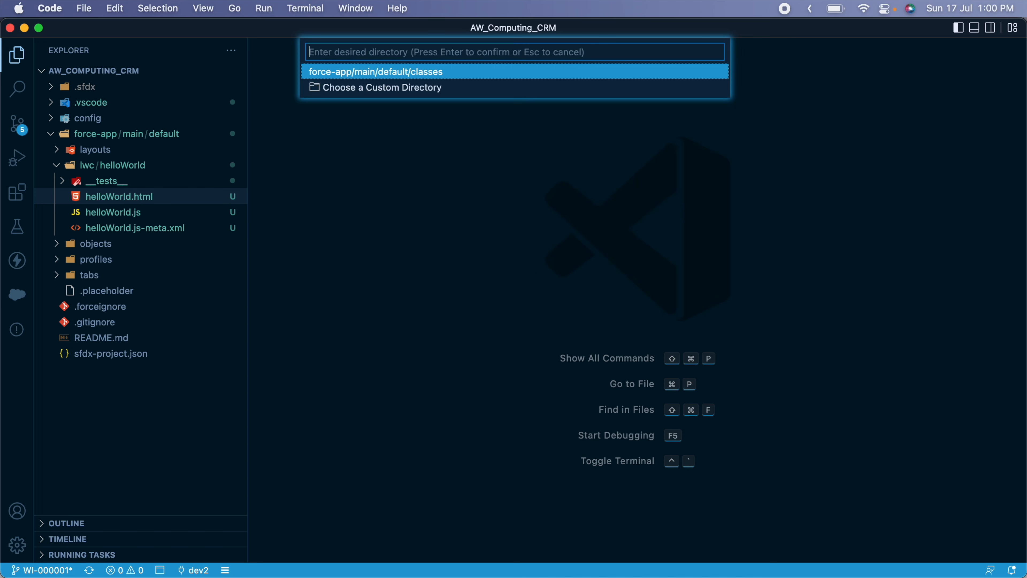
{"action": "key", "text": "Return"}
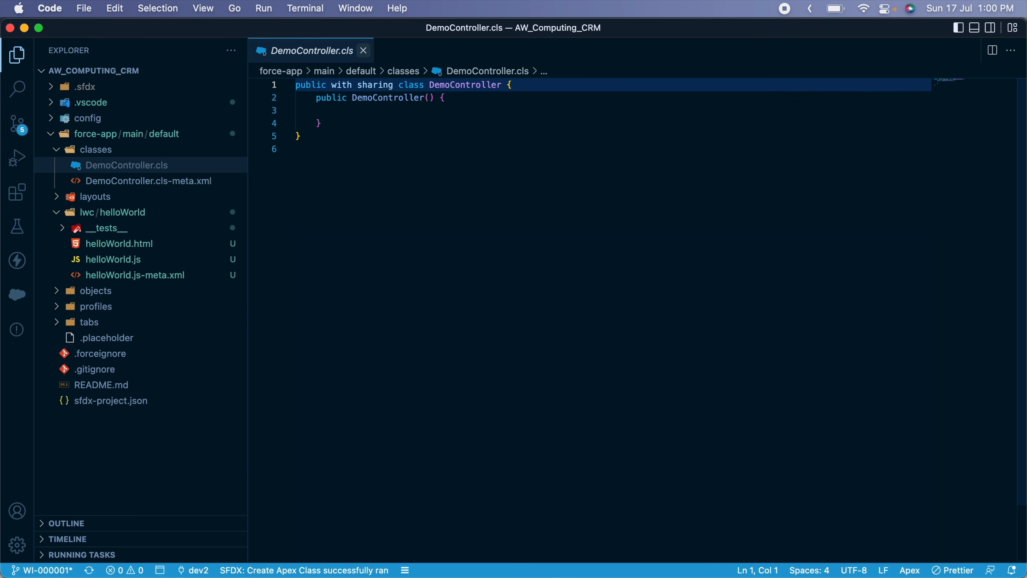
{"action": "key", "text": "super+a"}
{"action": "type", "text": "public with sharing class DemoController {      public static boolean isApexAwesome() {         return true;      } }"}
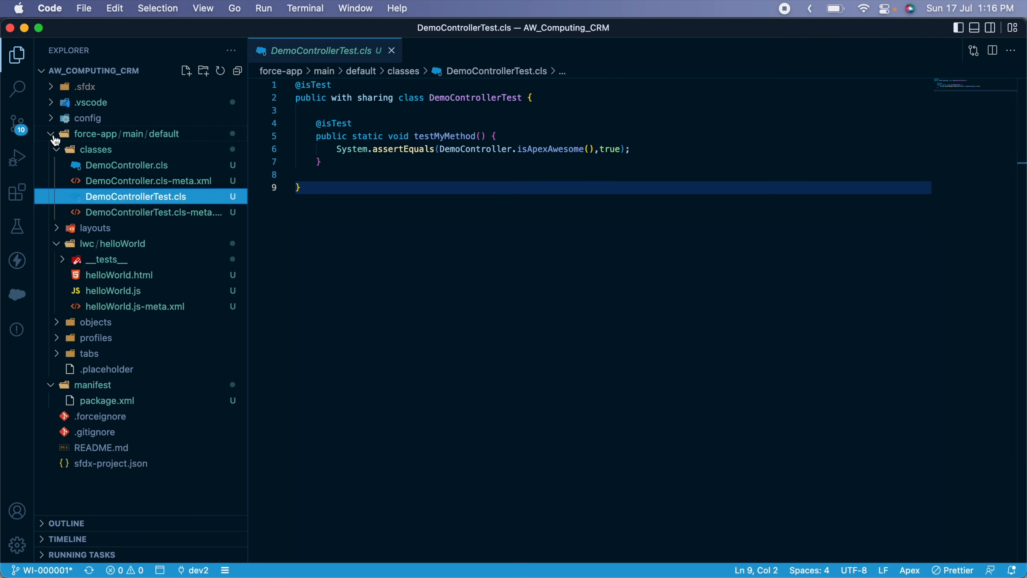
Open package.xml in the manifest folder and deploy the source in that manifest to the dev2 org
{"action": "left_click", "coordinate": [52, 135]}
{"action": "left_click", "coordinate": [100, 165]}
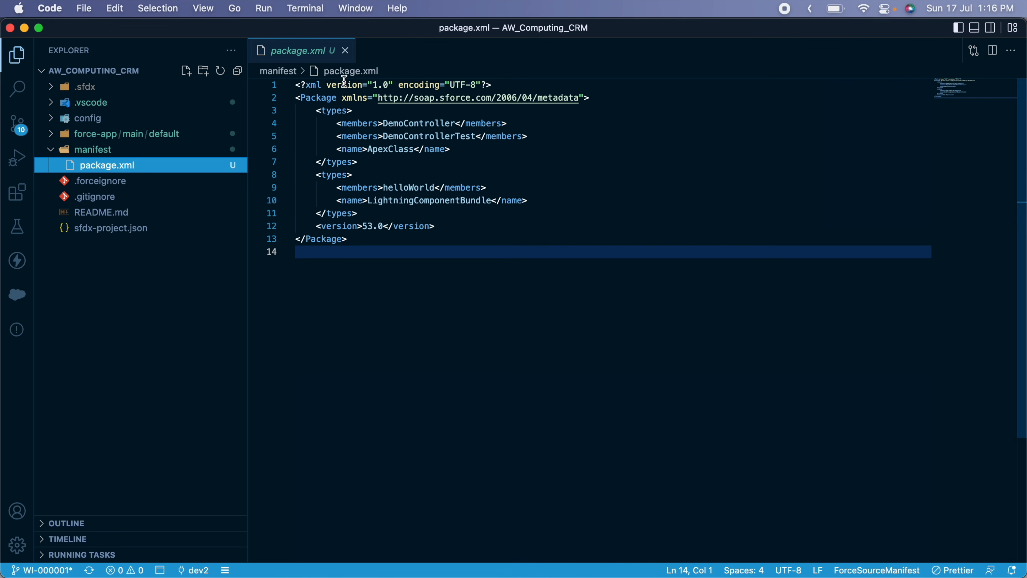
{"action": "right_click", "coordinate": [123, 164]}
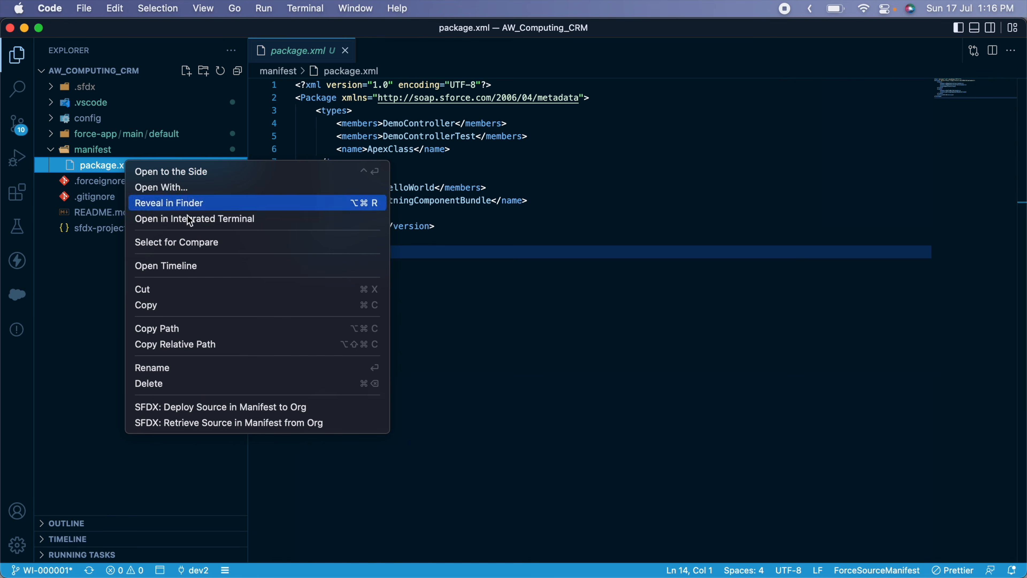
{"action": "left_click", "coordinate": [312, 407]}
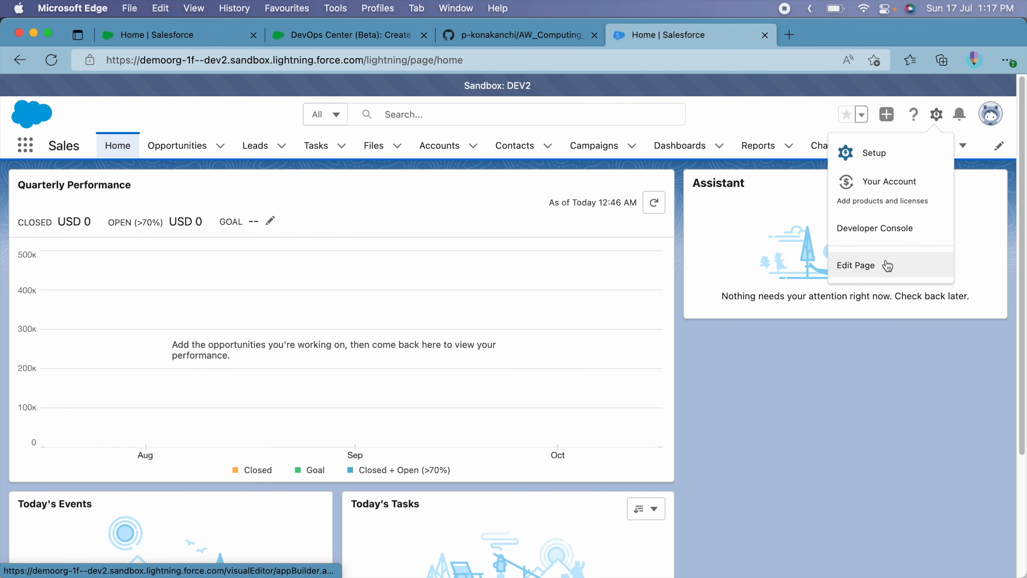
Edit the Sales Home page, place the helloWorld component below the Assistant card, and save the page
{"action": "left_click", "coordinate": [890, 267]}
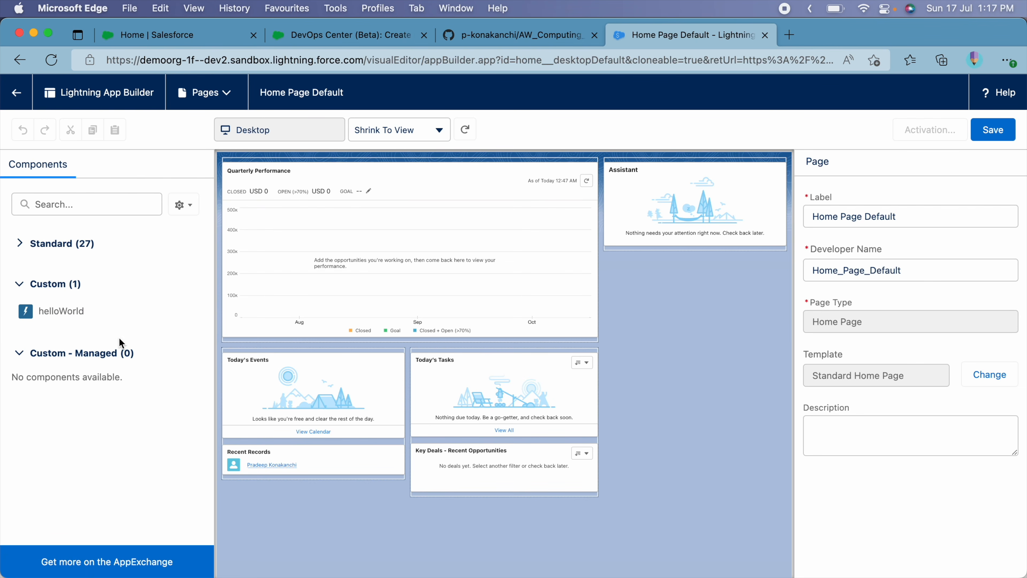
{"action": "left_click_drag", "start_coordinate": [68, 317], "coordinate": [636, 254]}
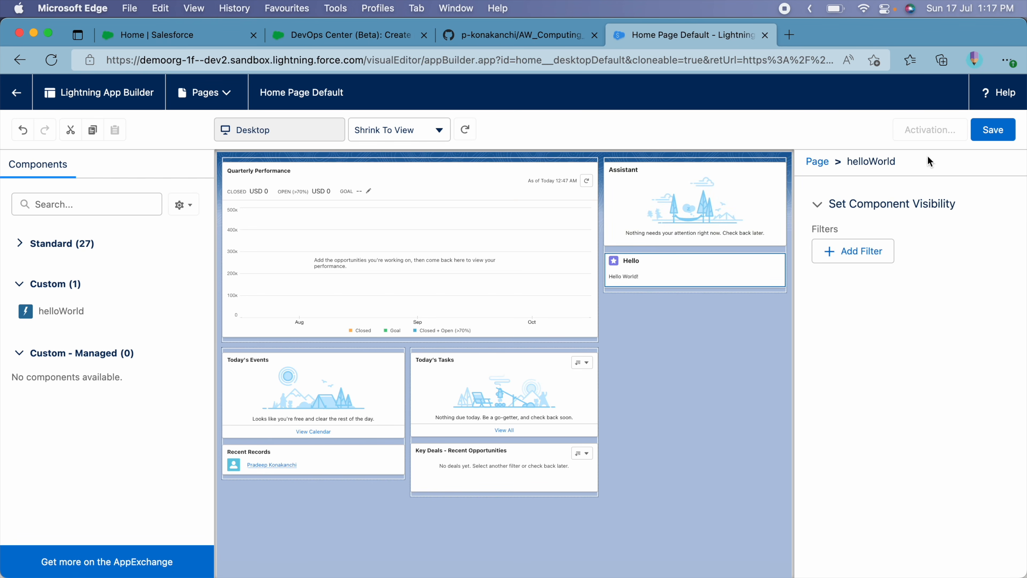
{"action": "left_click", "coordinate": [1011, 134]}
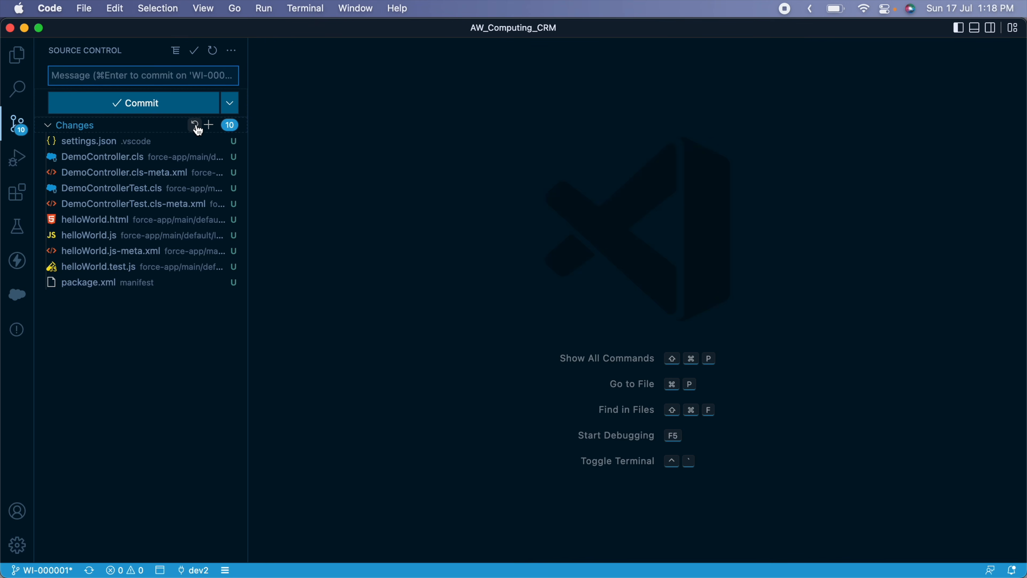
In VS Code, stage all changes on branch WI-000001, commit them with the message "Created LWC and Apex", and push the commit
{"action": "left_click", "coordinate": [208, 124]}
{"action": "left_click", "coordinate": [151, 78]}
{"action": "type", "text": "Created LWC and Apex"}
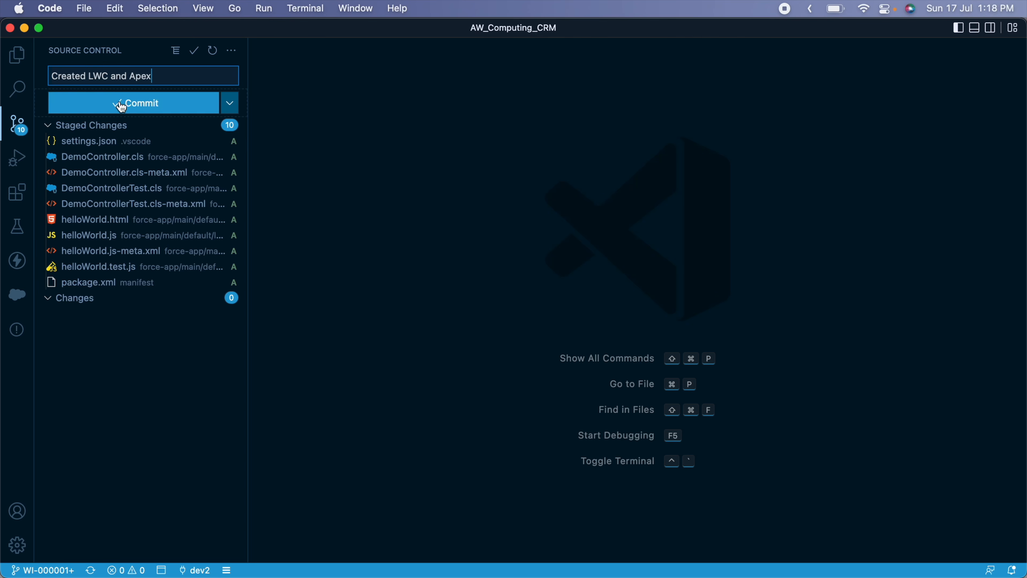
{"action": "left_click", "coordinate": [121, 106]}
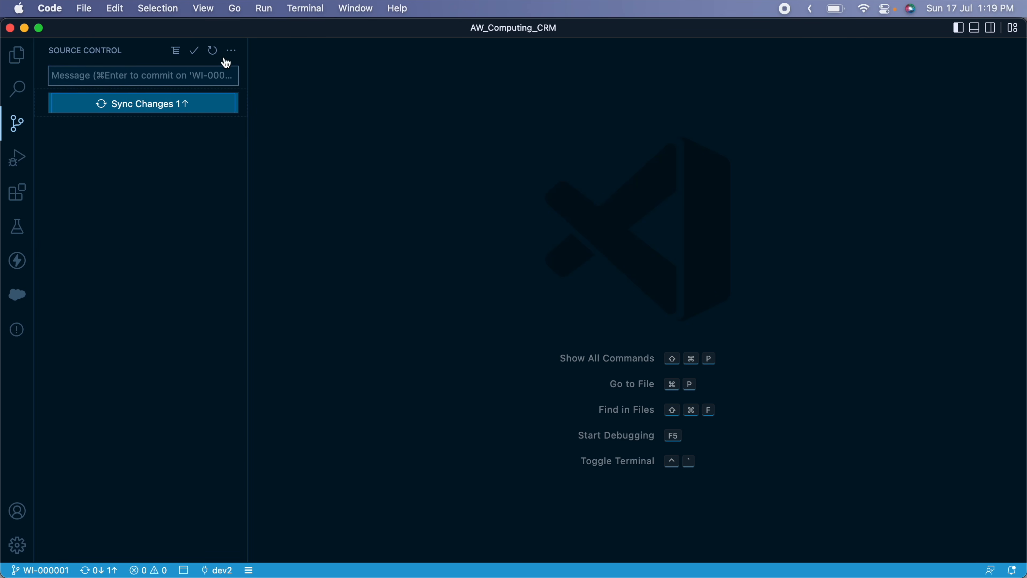
{"action": "left_click", "coordinate": [230, 51]}
{"action": "left_click", "coordinate": [276, 135]}
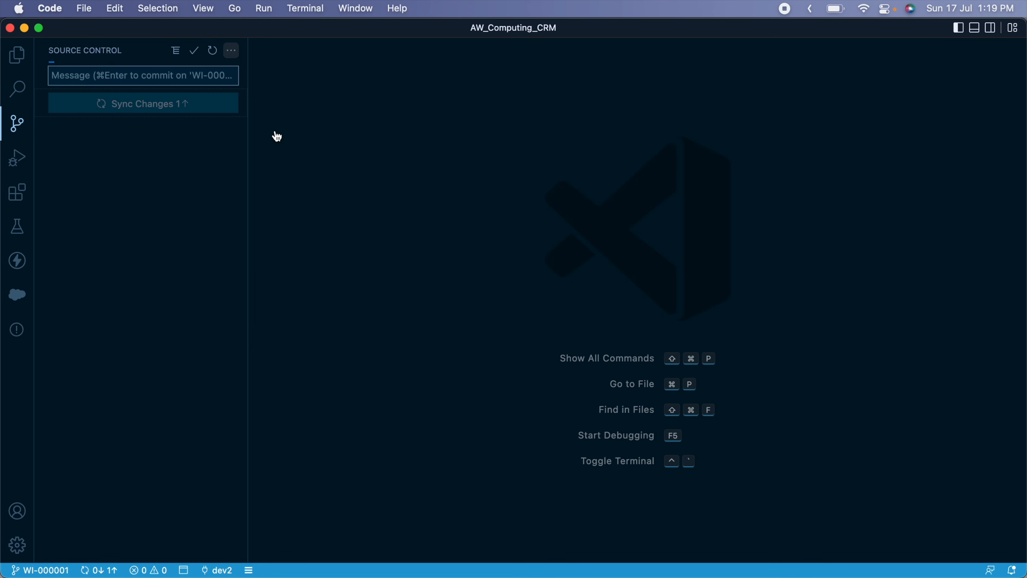
Switch to the AW_Computing_CRM repository on GitHub in Microsoft Edge and view the WI-000001 branch
{"action": "key", "text": "super+Tab"}
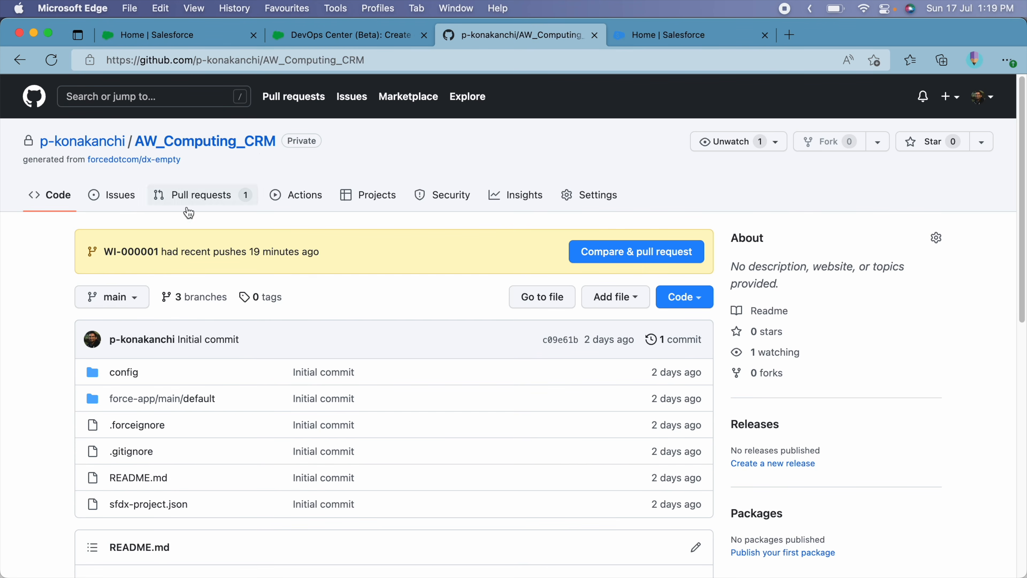
{"action": "left_click", "coordinate": [137, 296]}
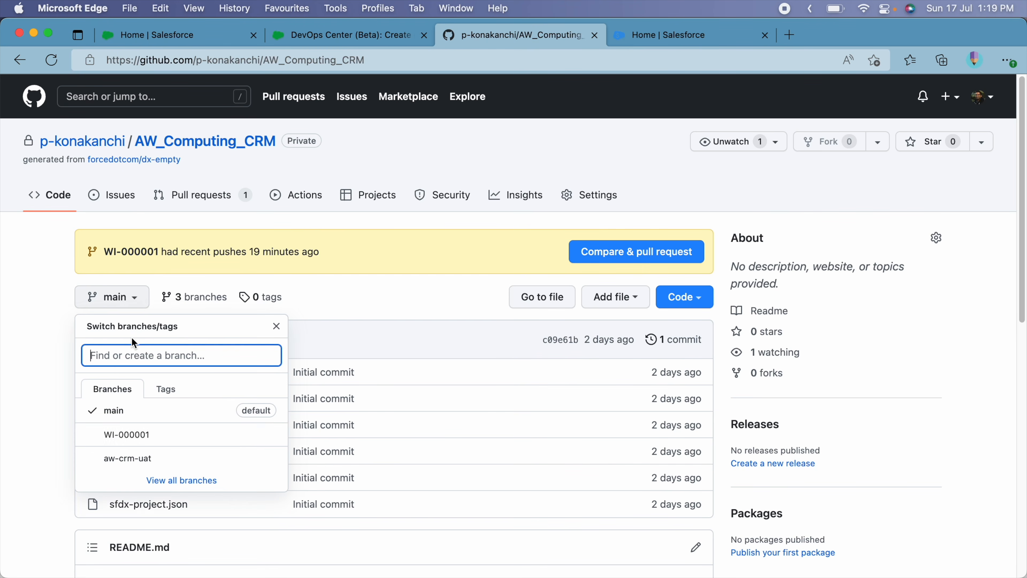
{"action": "left_click", "coordinate": [124, 441]}
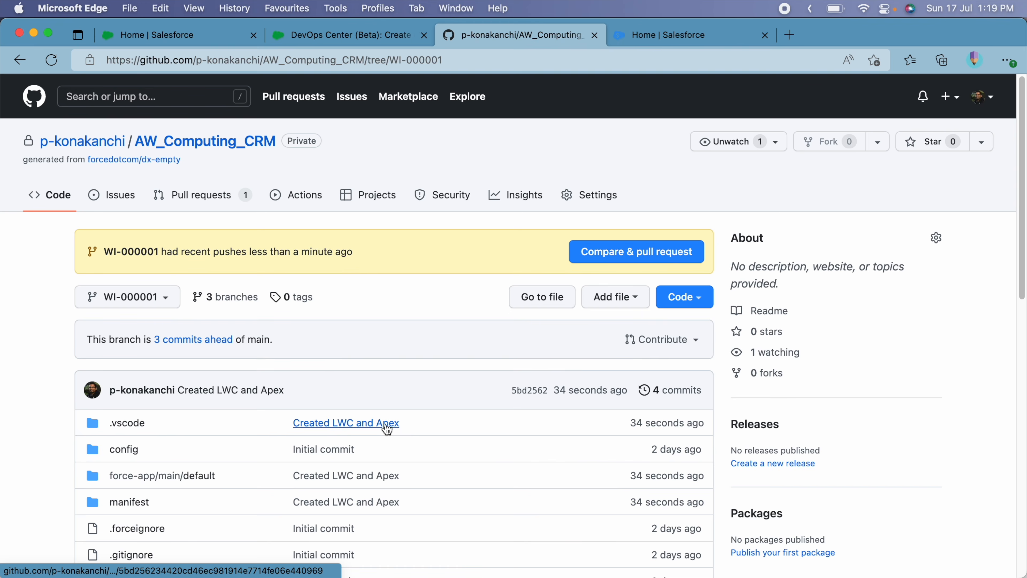
Create the pull request "Created LWC and Apex" from WI-000001 with aw-crm-uat as the base branch
{"action": "scroll", "coordinate": [386, 482], "scroll_direction": "down", "scroll_amount": 2}
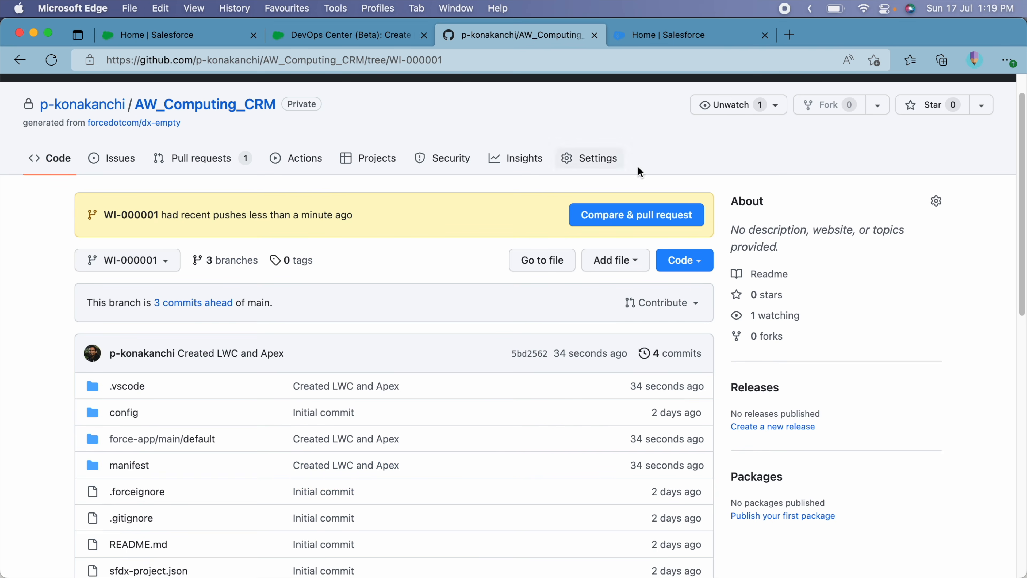
{"action": "left_click", "coordinate": [631, 224]}
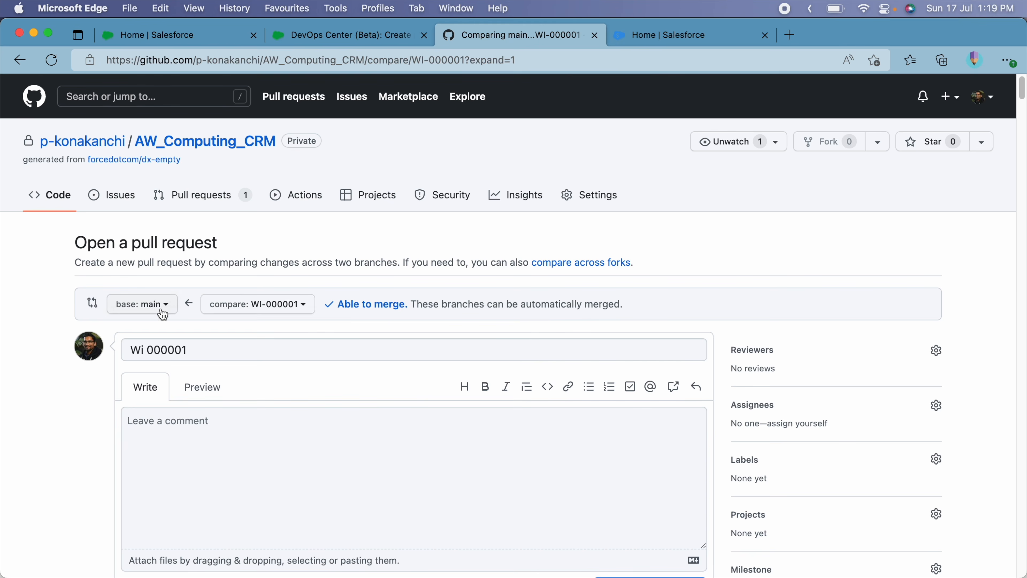
{"action": "left_click", "coordinate": [163, 310]}
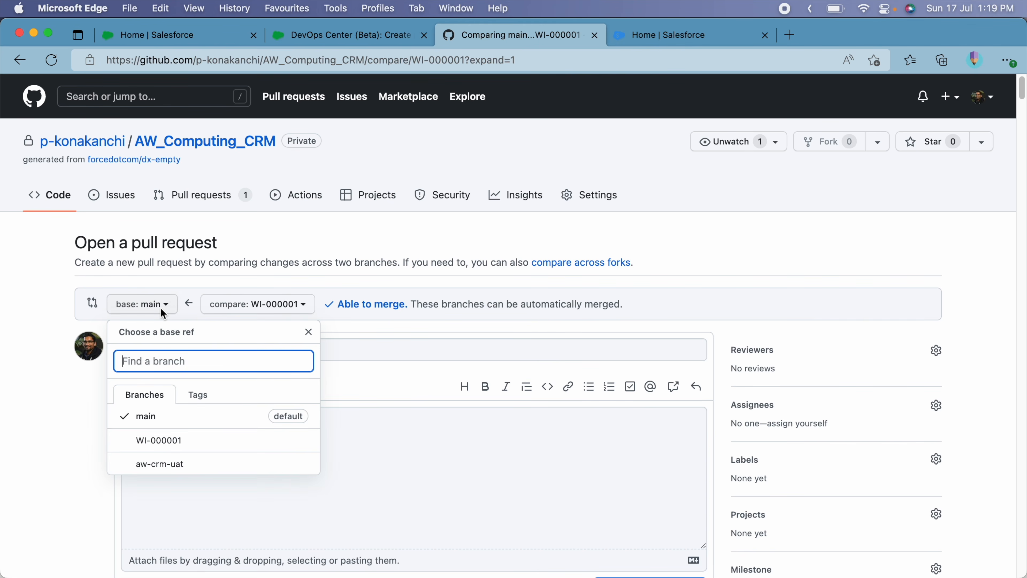
{"action": "left_click", "coordinate": [178, 464]}
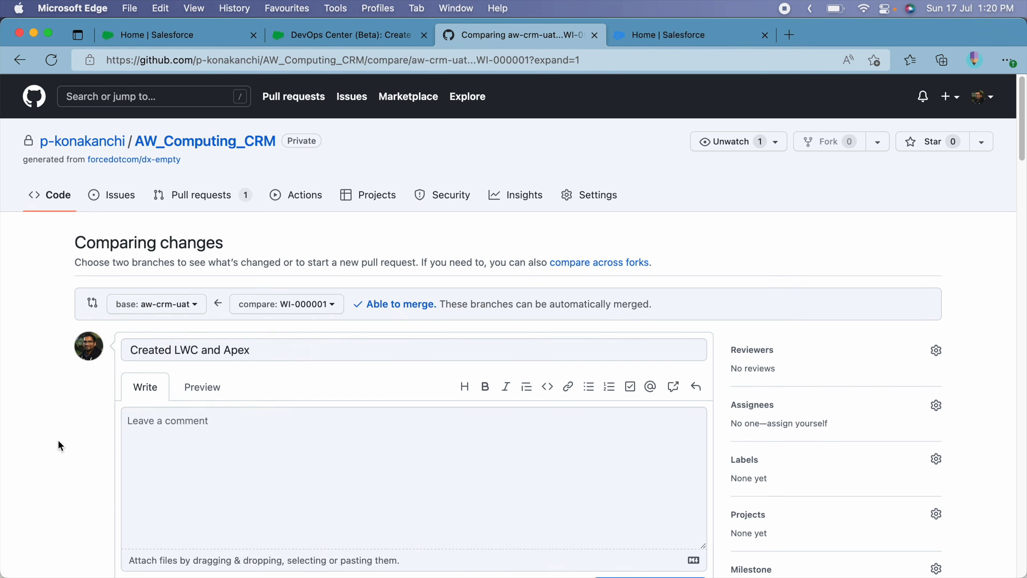
{"action": "scroll", "coordinate": [58, 439], "scroll_direction": "down", "scroll_amount": 5}
{"action": "left_click", "coordinate": [670, 505]}
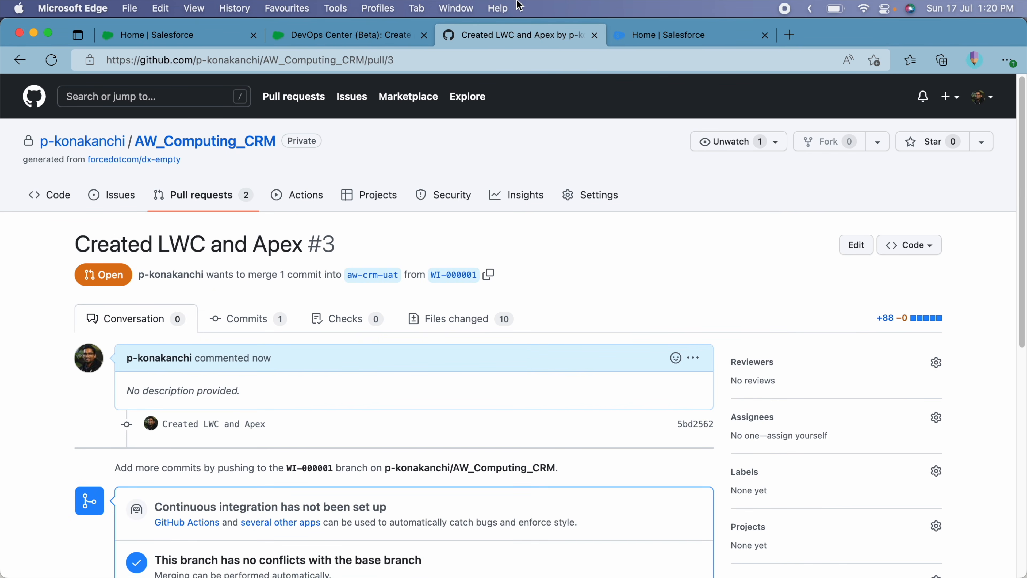
Review the commits of the "Created LWC and Apex" pull request and merge it into aw-crm-uat
{"action": "left_click", "coordinate": [379, 41]}
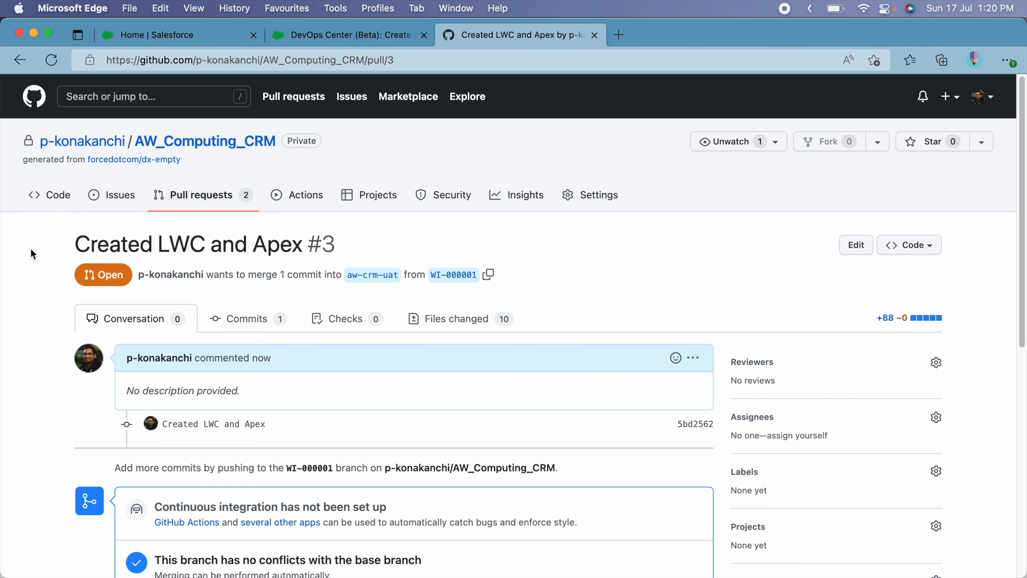
{"action": "scroll", "coordinate": [31, 250], "scroll_direction": "down", "scroll_amount": 3}
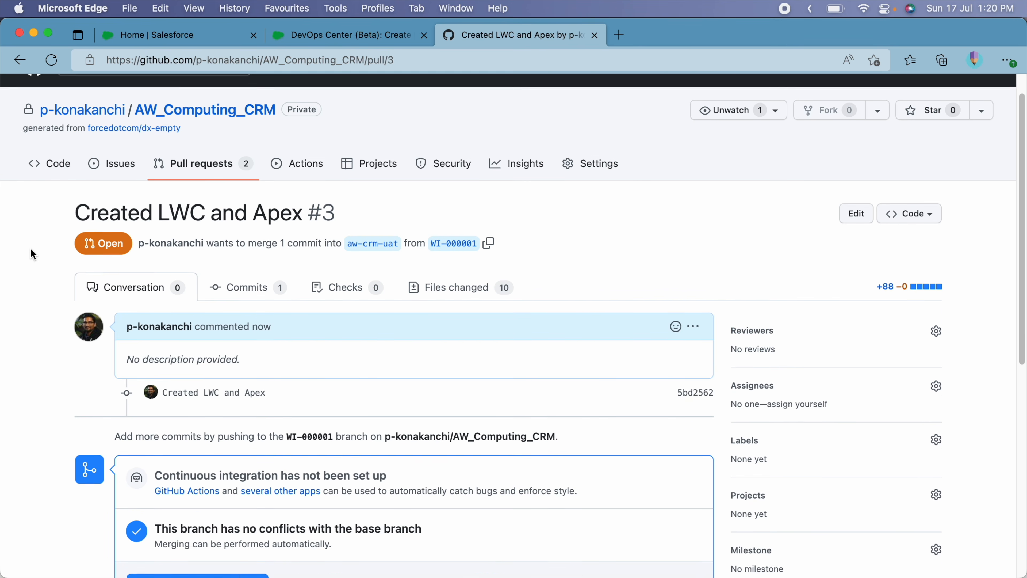
{"action": "left_click", "coordinate": [242, 241]}
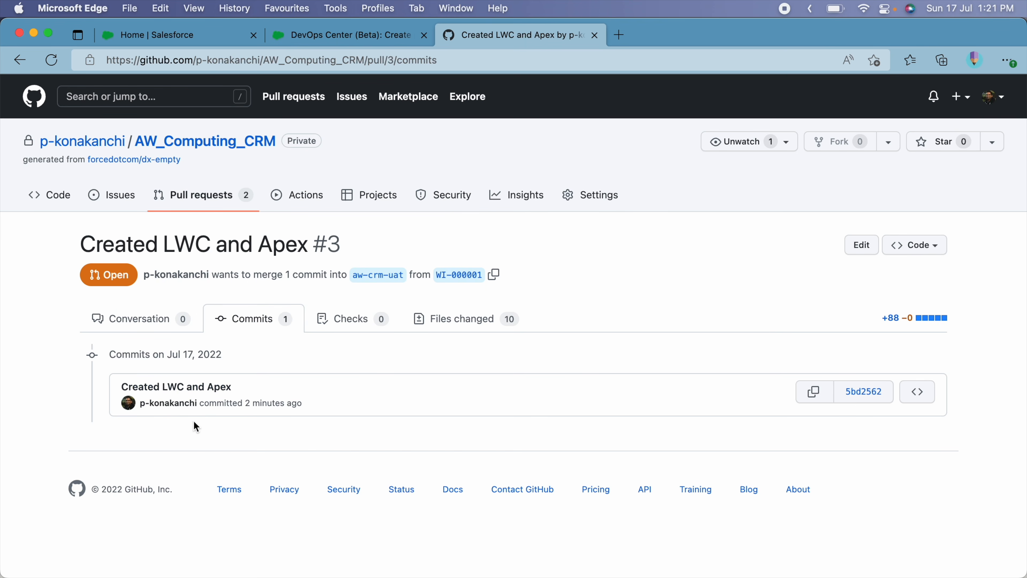
{"action": "left_click", "coordinate": [146, 323]}
{"action": "scroll", "coordinate": [191, 485], "scroll_direction": "down", "scroll_amount": 2}
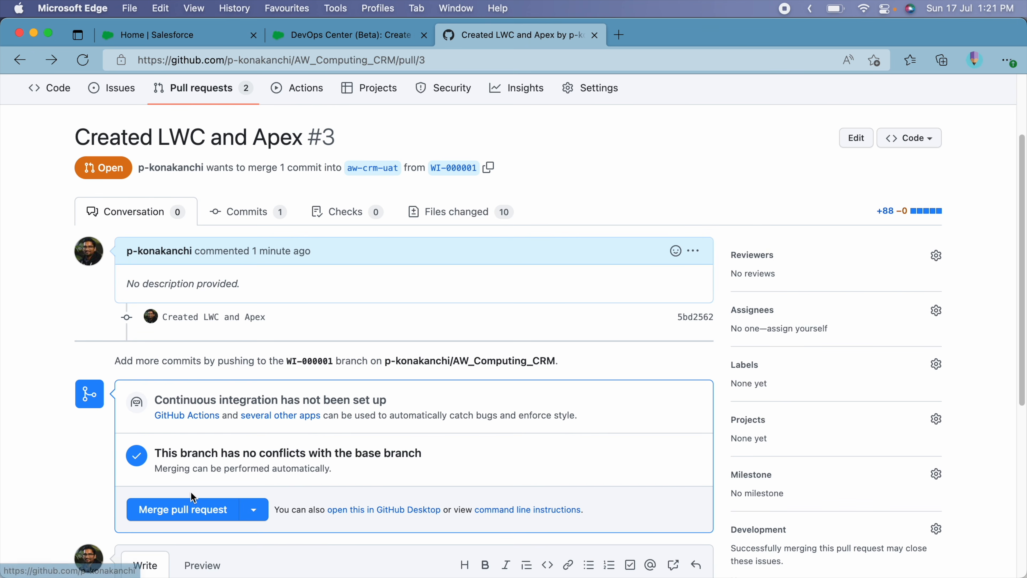
{"action": "left_click", "coordinate": [183, 512]}
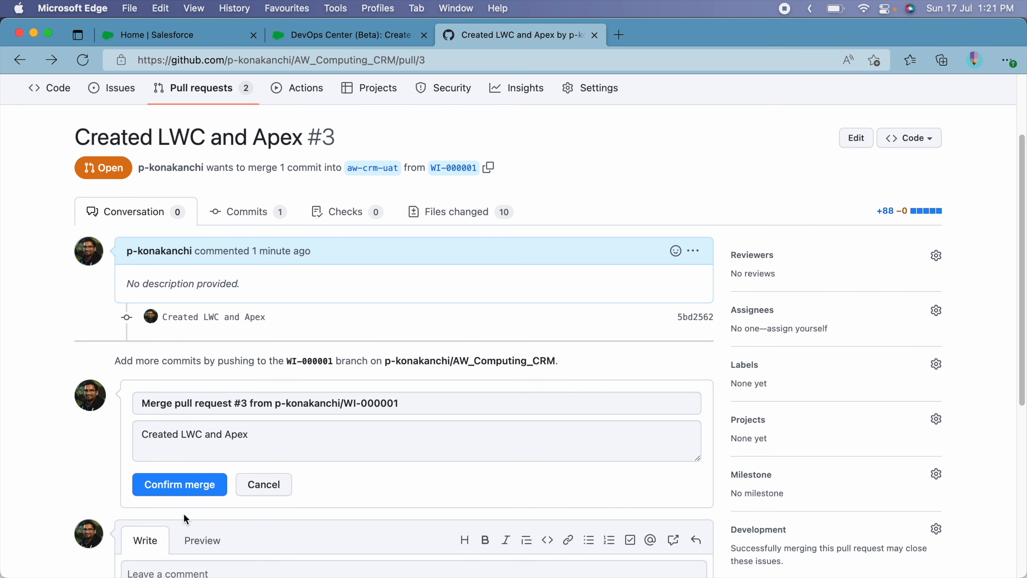
{"action": "left_click", "coordinate": [189, 496]}
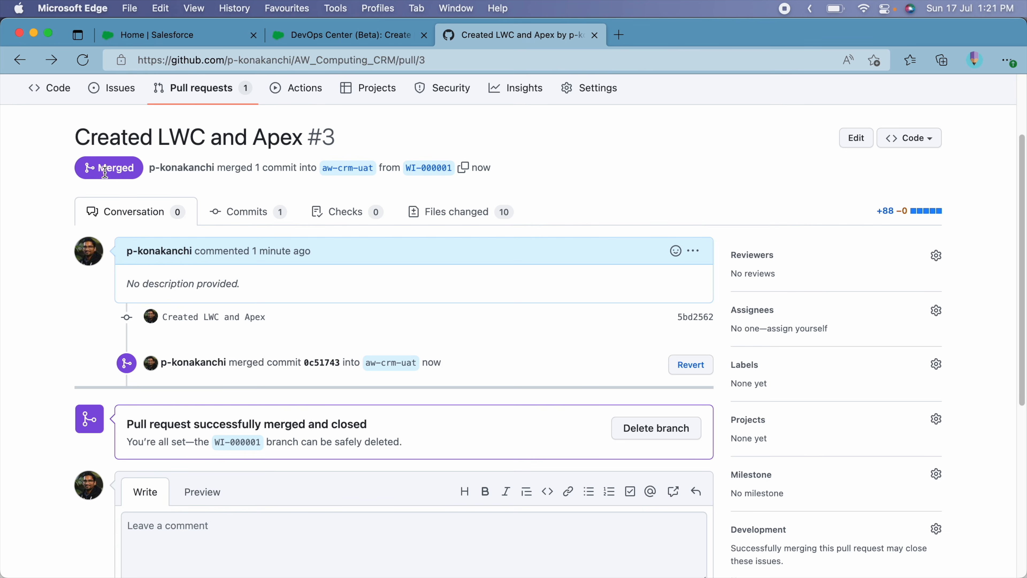
In the DevOps Center pipeline, complete the UAT promotion of WI-000001 with changes not in UAT stage and default tests
{"action": "left_click", "coordinate": [390, 37]}
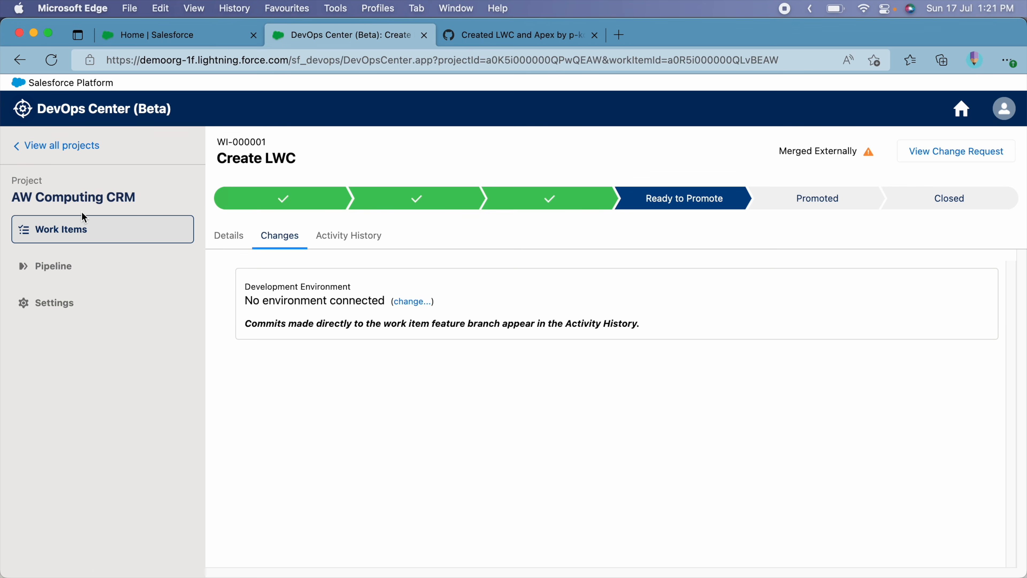
{"action": "left_click", "coordinate": [73, 240]}
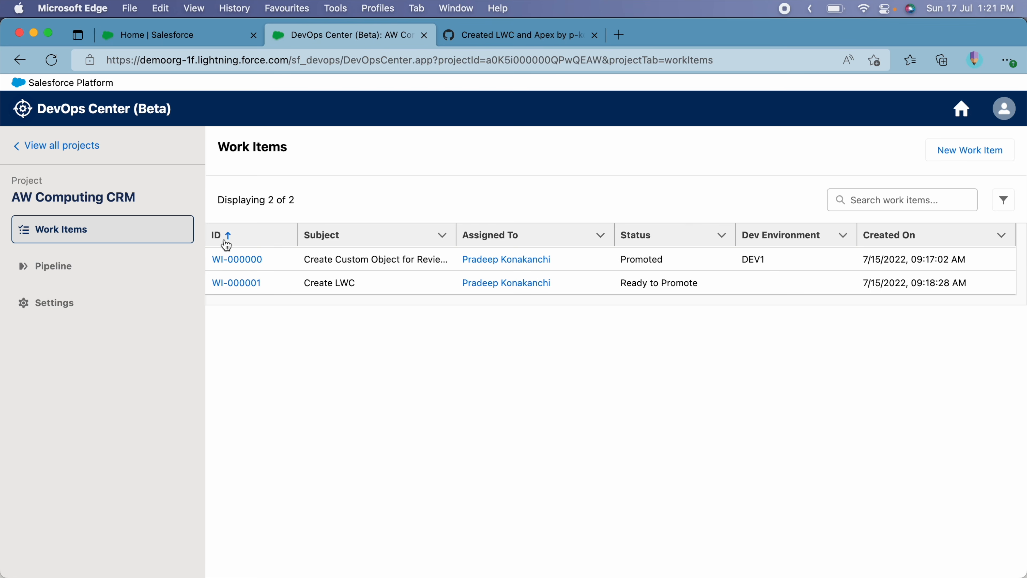
{"action": "left_click", "coordinate": [52, 267]}
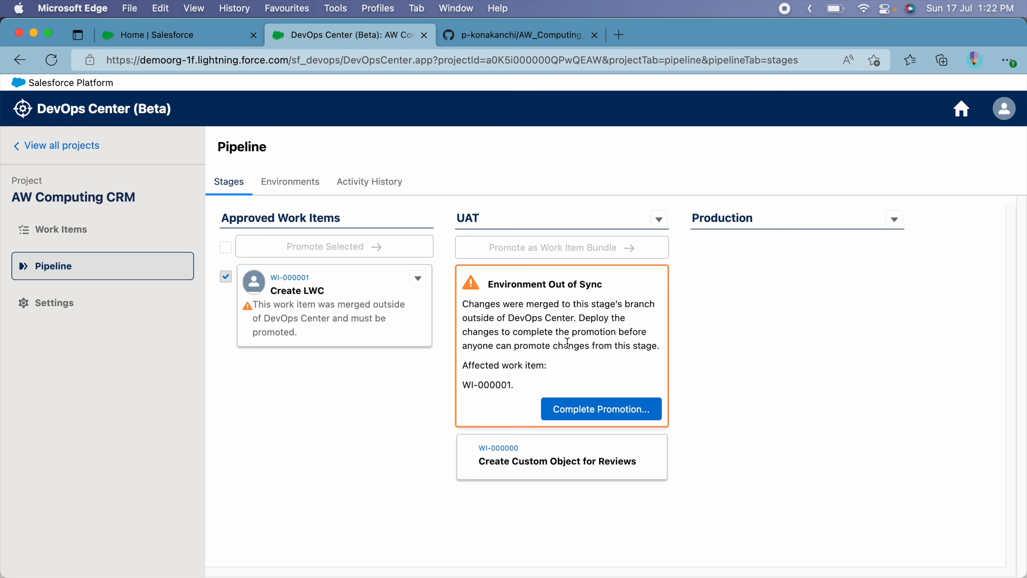
{"action": "left_click", "coordinate": [579, 410]}
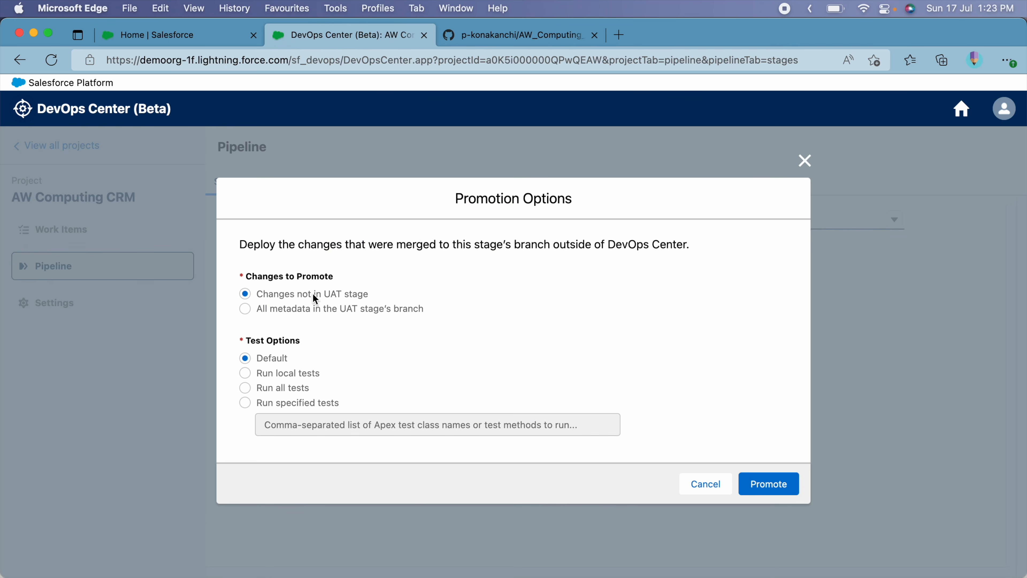
{"action": "left_click", "coordinate": [754, 485]}
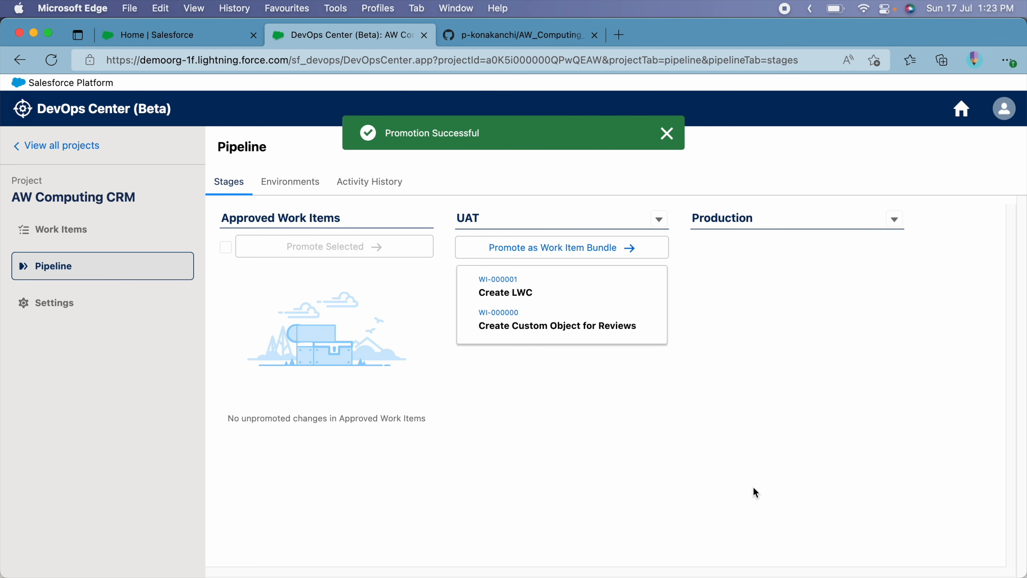
{"action": "left_click", "coordinate": [665, 133]}
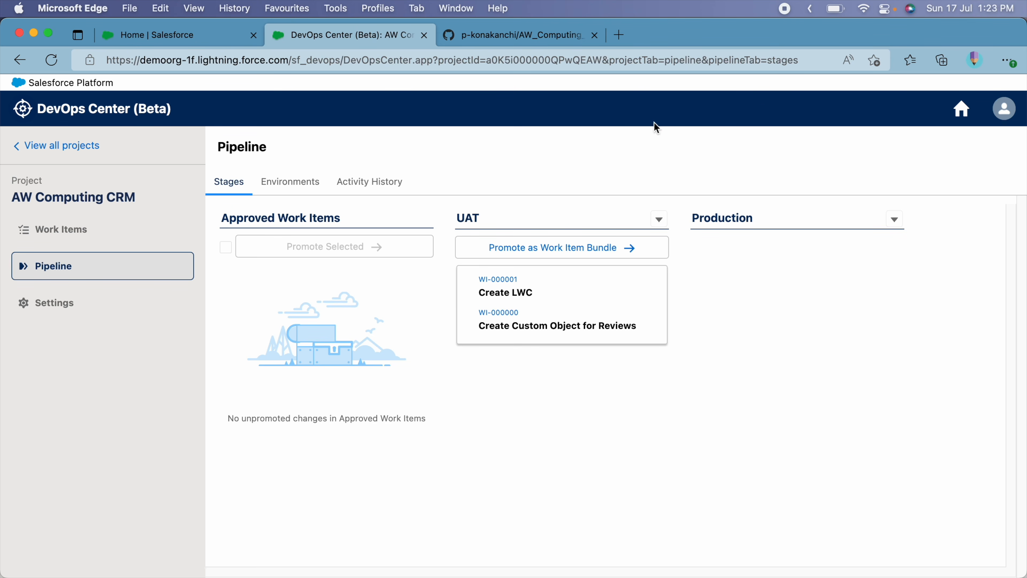
Promote the UAT work item bundle to Production as version R1.0, with changes not in Production stage and the specified test DemoControllerTest
{"action": "left_click", "coordinate": [75, 230]}
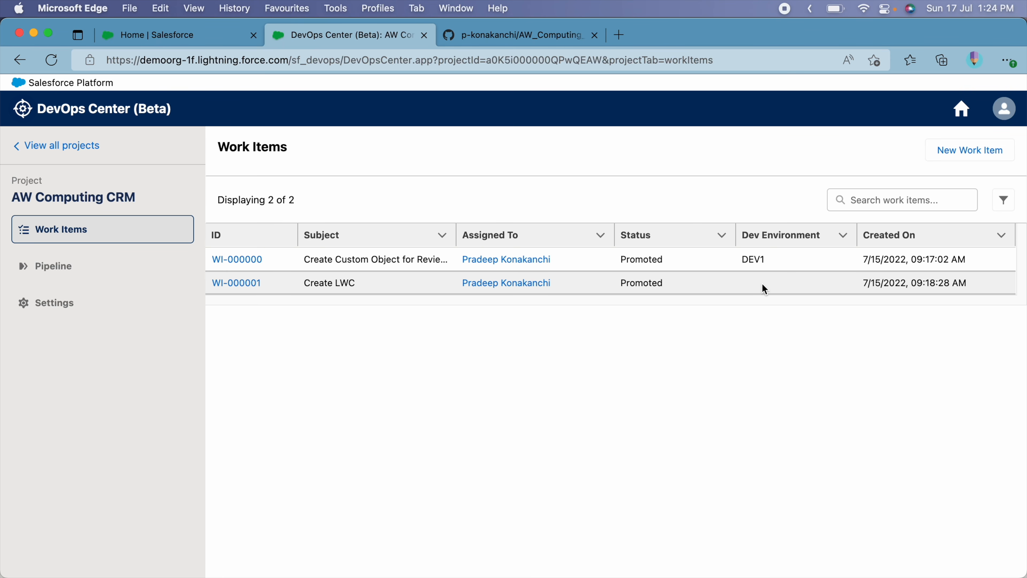
{"action": "left_click", "coordinate": [41, 270]}
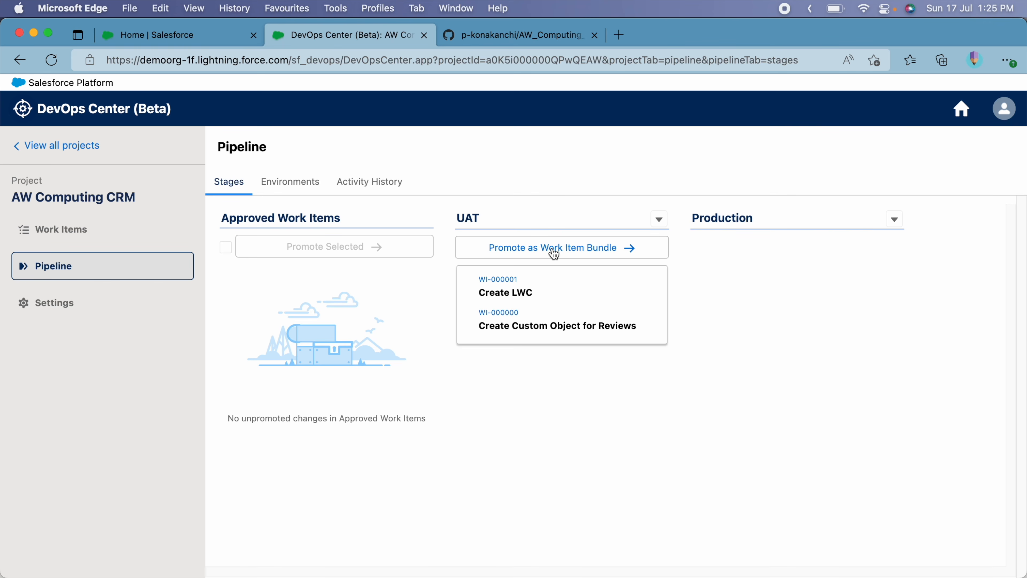
{"action": "left_click", "coordinate": [562, 251]}
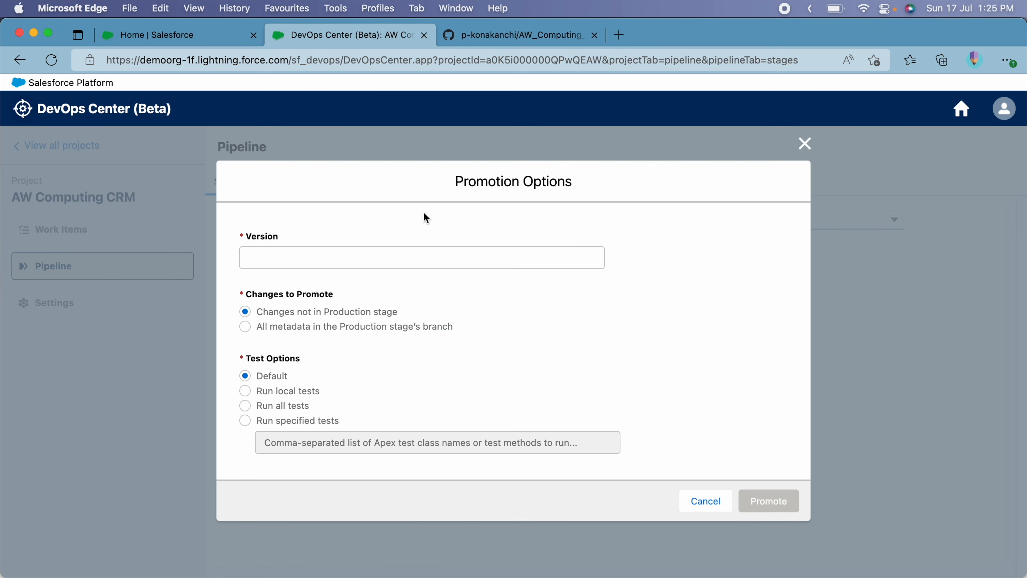
{"action": "left_click", "coordinate": [436, 257]}
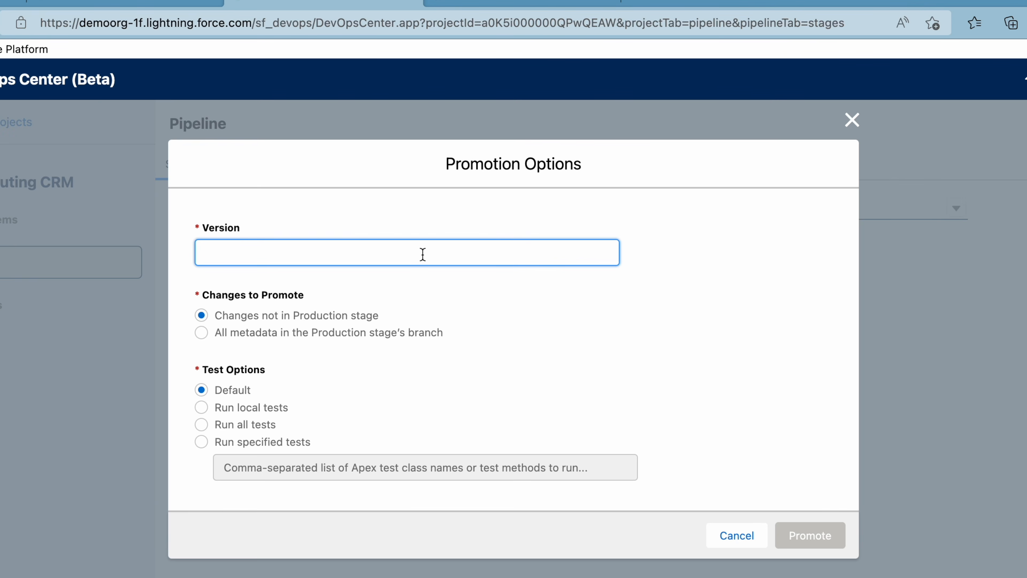
{"action": "type", "text": "R1.0"}
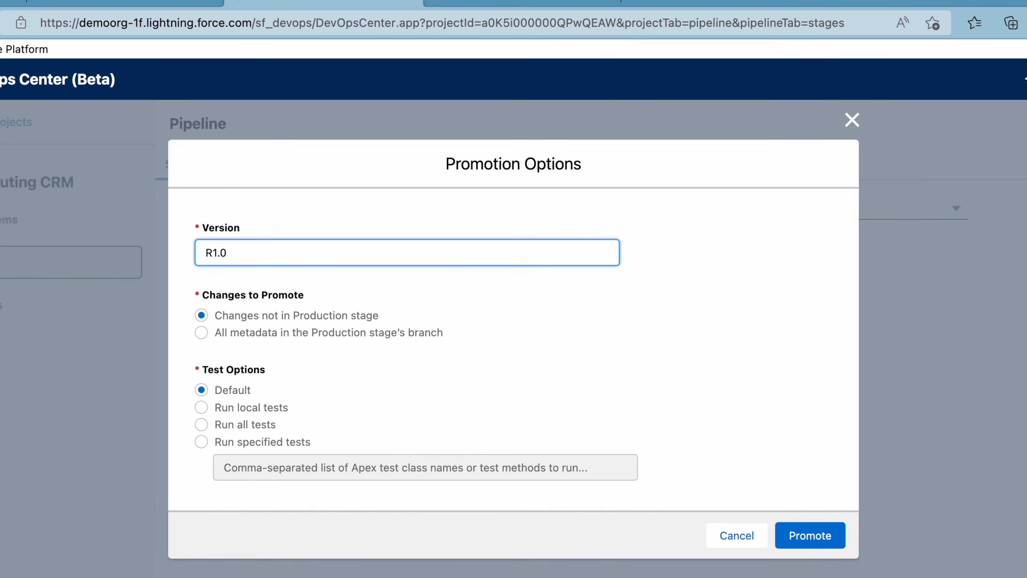
{"action": "left_click", "coordinate": [283, 442]}
{"action": "left_click", "coordinate": [291, 459]}
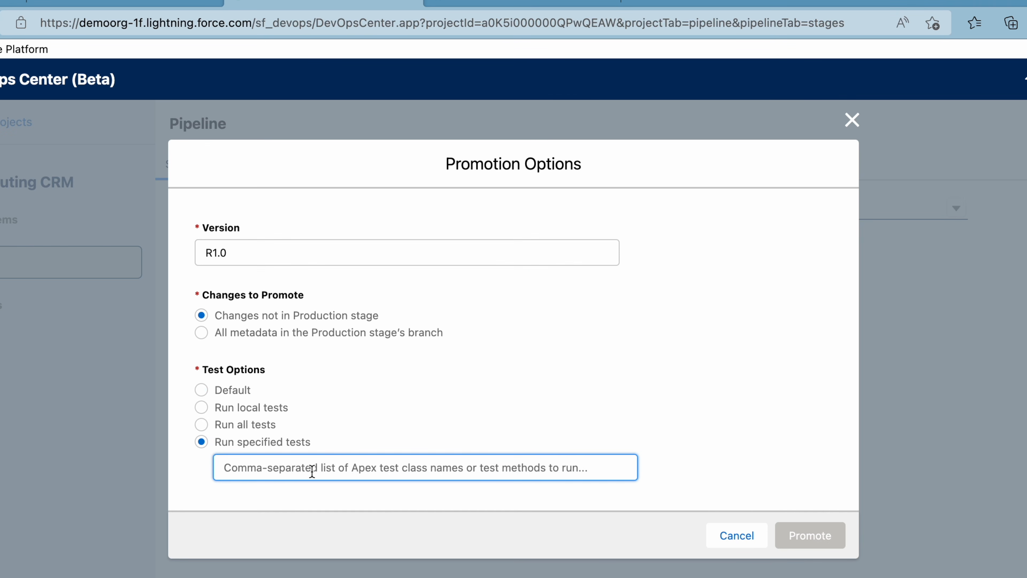
{"action": "type", "text": "DemoControllerTest"}
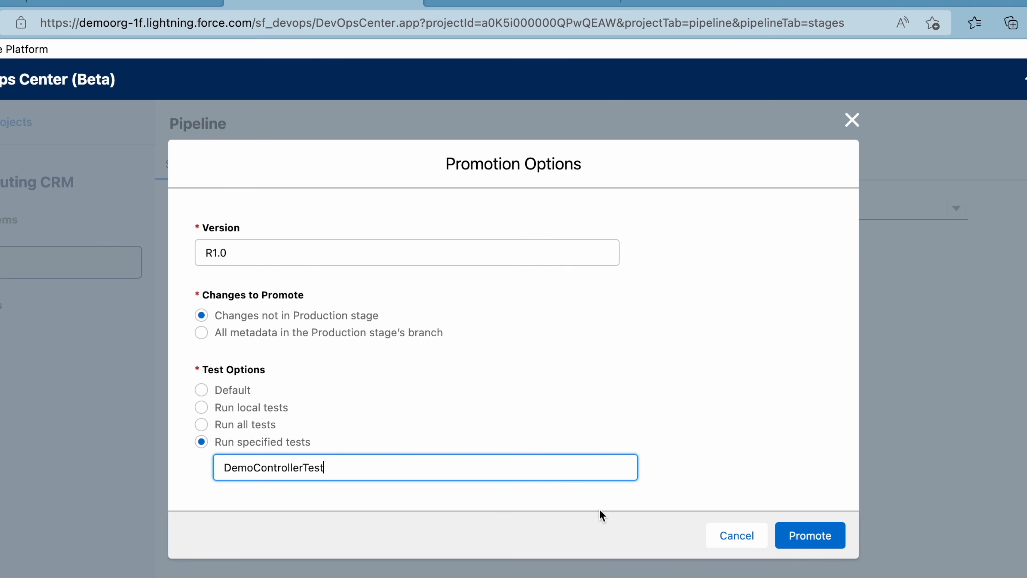
{"action": "left_click", "coordinate": [811, 544]}
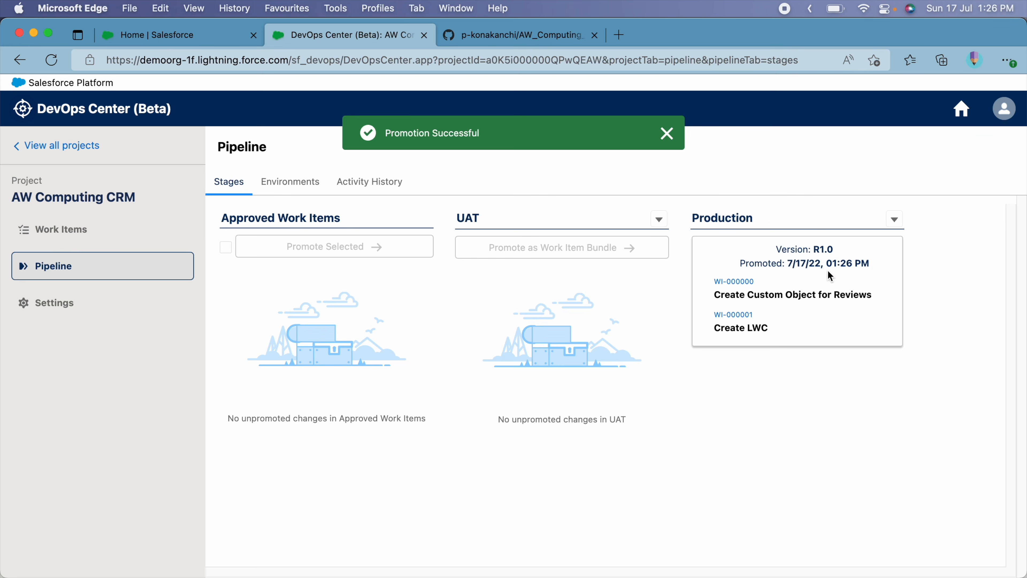
Review the commit history of the main branch in GitHub, and search Salesforce's Object Manager for "rev"
{"action": "key", "text": "ctrl+Tab"}
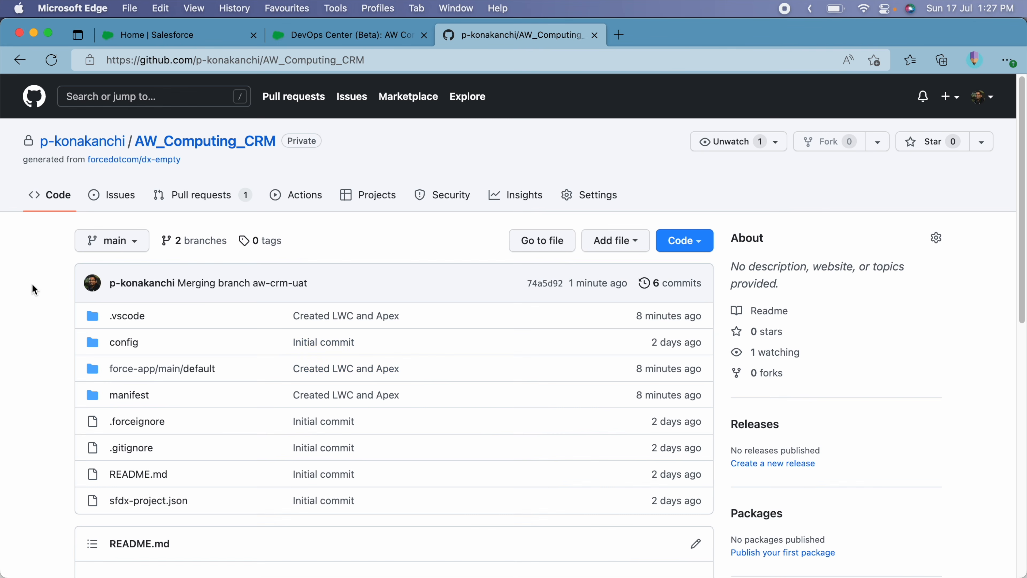
{"action": "left_click", "coordinate": [693, 287]}
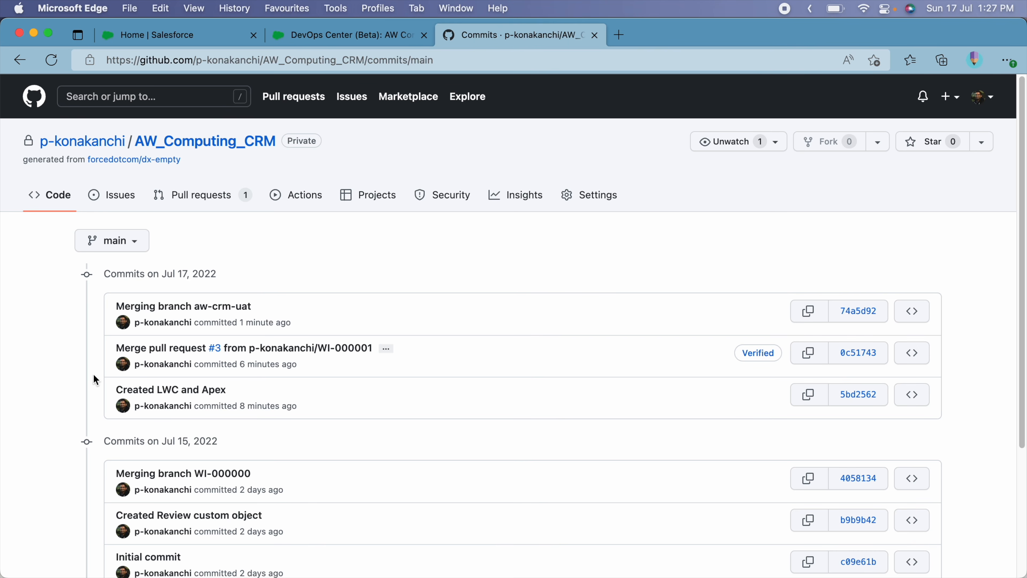
{"action": "key", "text": "ctrl+Tab"}
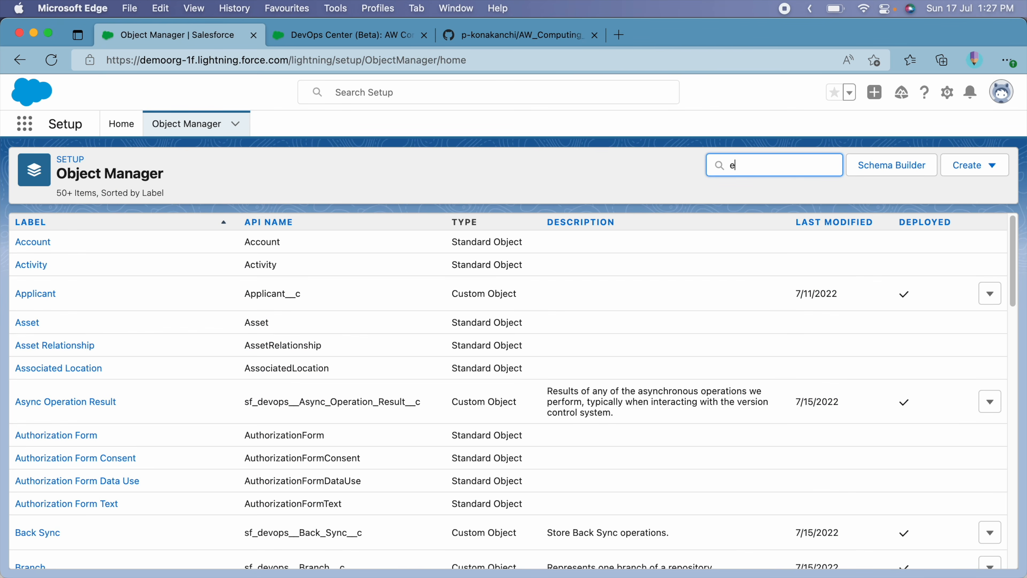
{"action": "type", "text": "rev"}
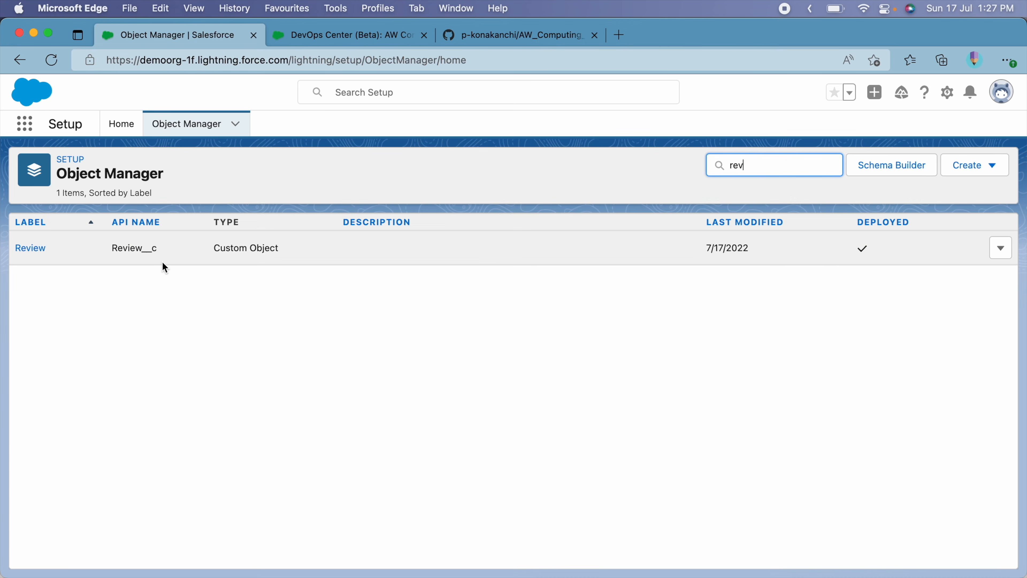
In DevOps Center, create a work item with the subject "Add new fields to Review object" and assign it to the project member
{"action": "key", "text": "ctrl+Tab"}
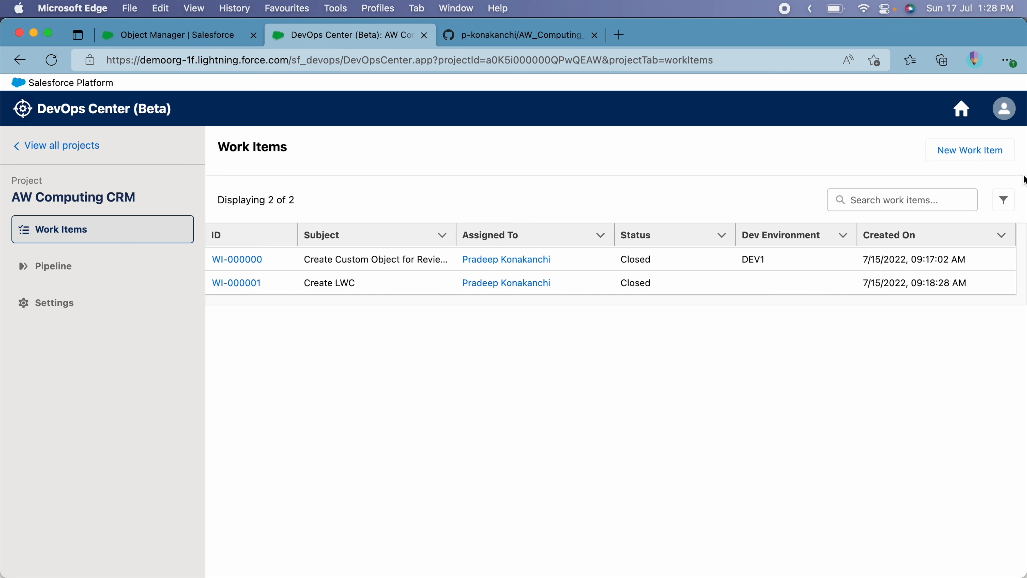
{"action": "left_click", "coordinate": [989, 150]}
{"action": "left_click", "coordinate": [421, 244]}
{"action": "type", "text": "Add new fields to Review object"}
{"action": "left_click", "coordinate": [444, 421]}
{"action": "left_click", "coordinate": [454, 470]}
{"action": "left_click", "coordinate": [554, 475]}
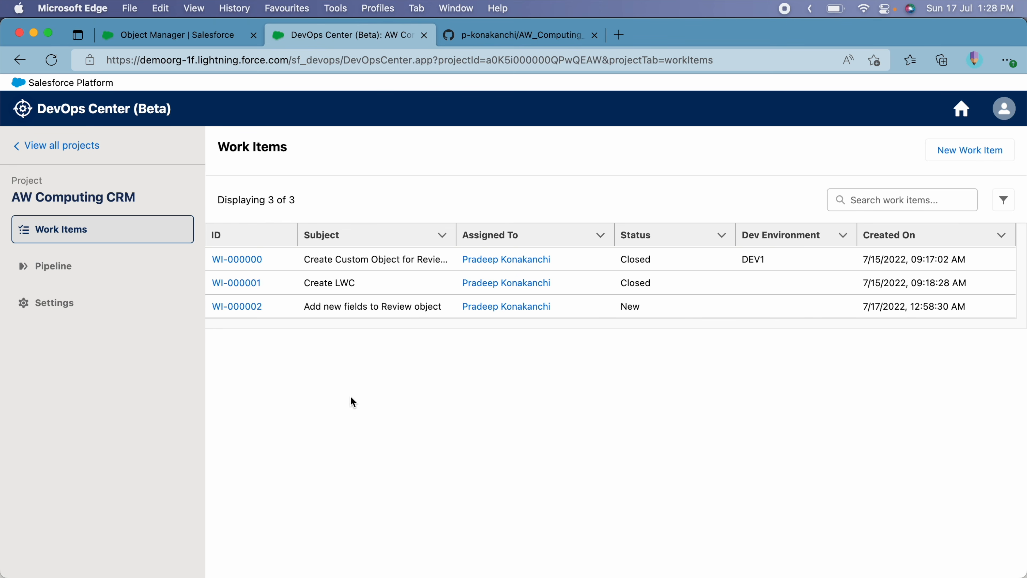
Open work item WI-000002 and try to proceed with DEV1 as its connected development environment
{"action": "left_click", "coordinate": [244, 314]}
{"action": "left_click", "coordinate": [241, 308]}
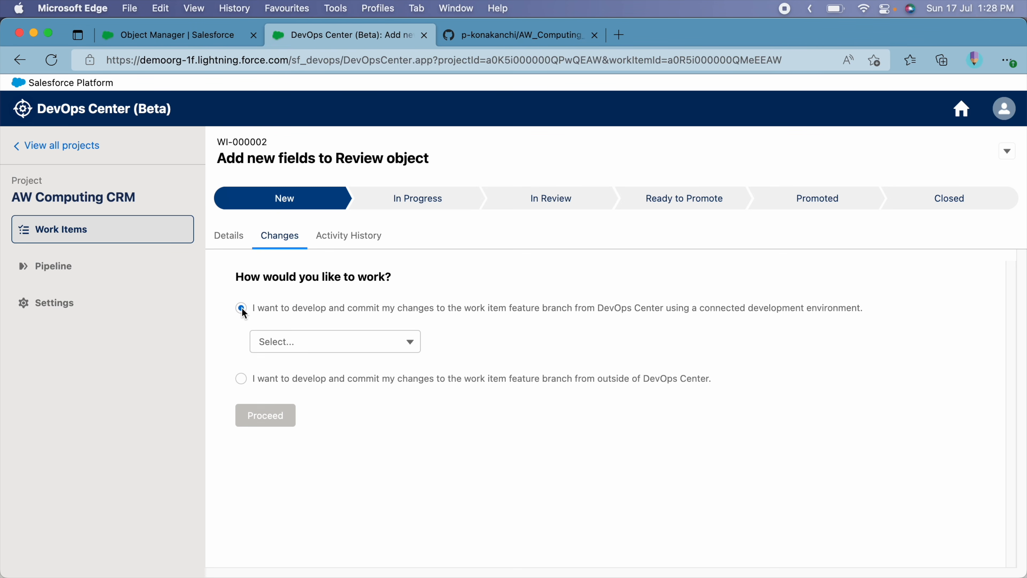
{"action": "left_click", "coordinate": [296, 349]}
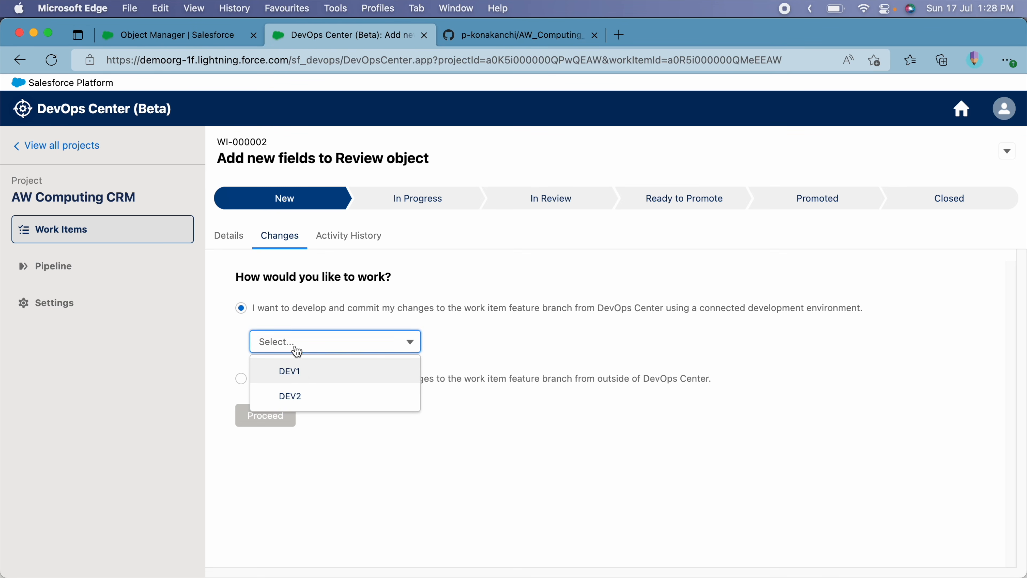
{"action": "left_click", "coordinate": [299, 370]}
{"action": "left_click", "coordinate": [277, 416]}
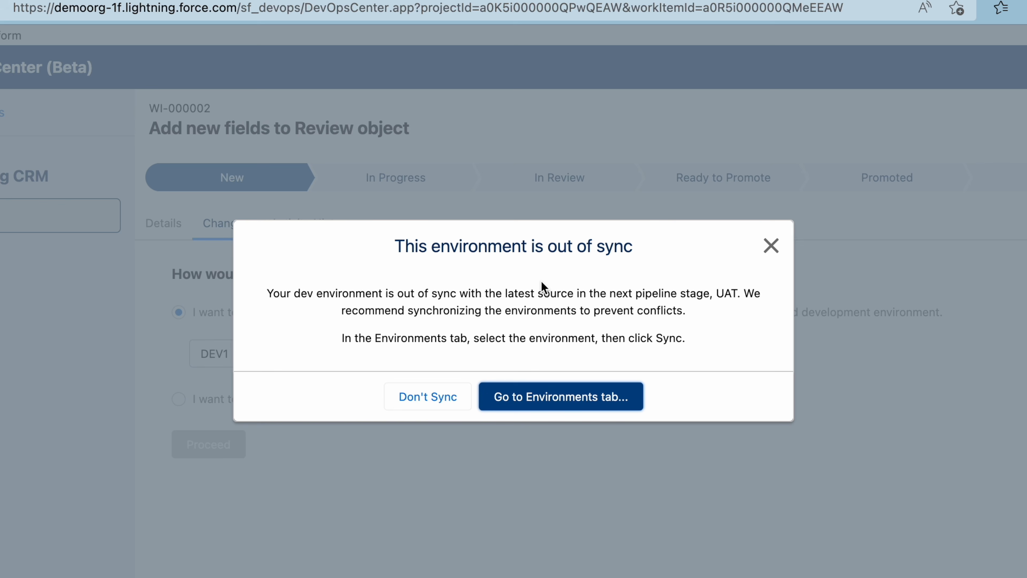
Go to the pipeline environments and check which work items are in UAT but not in DEV1
{"action": "left_click", "coordinate": [560, 396]}
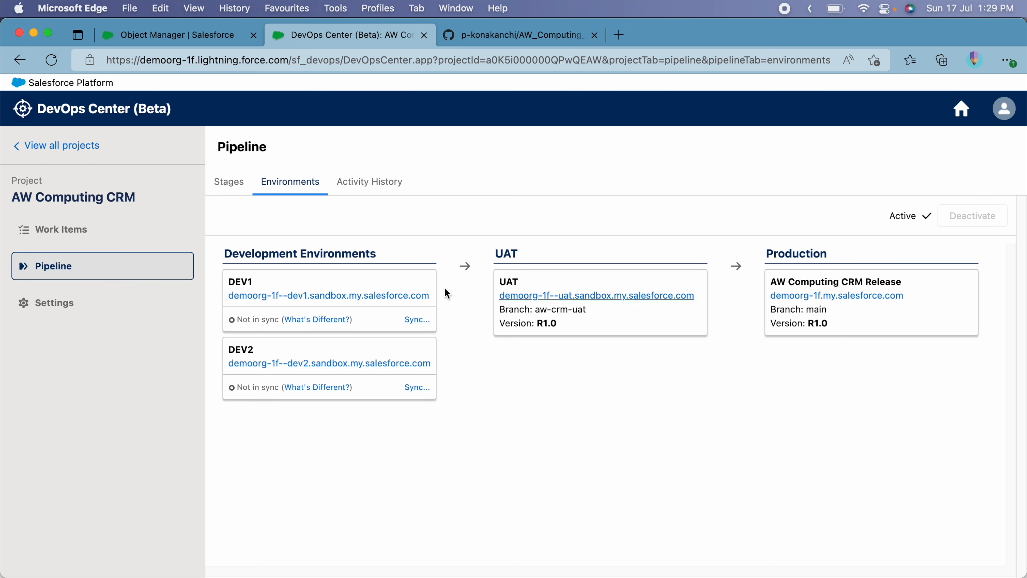
{"action": "left_click", "coordinate": [332, 319]}
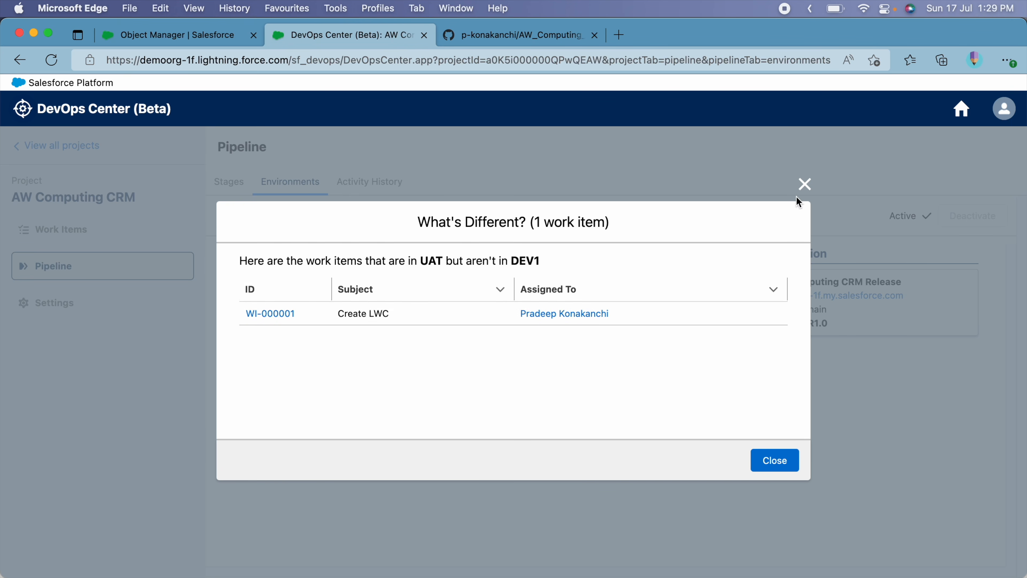
{"action": "left_click", "coordinate": [804, 190]}
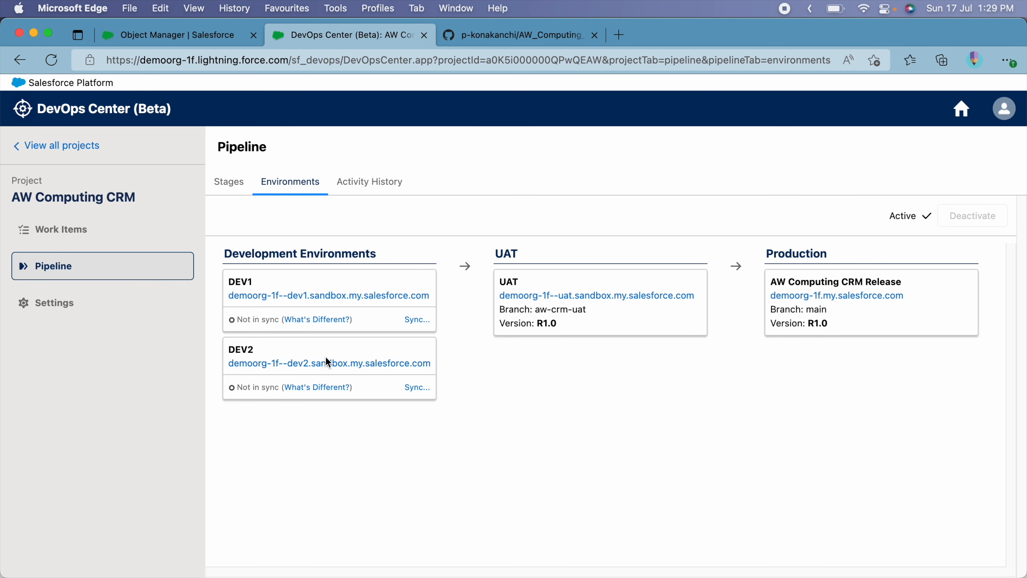
Synchronize DEV1 from UAT with changes not in dev environment and default tests, and start synchronizing DEV2 from UAT too
{"action": "left_click", "coordinate": [417, 320]}
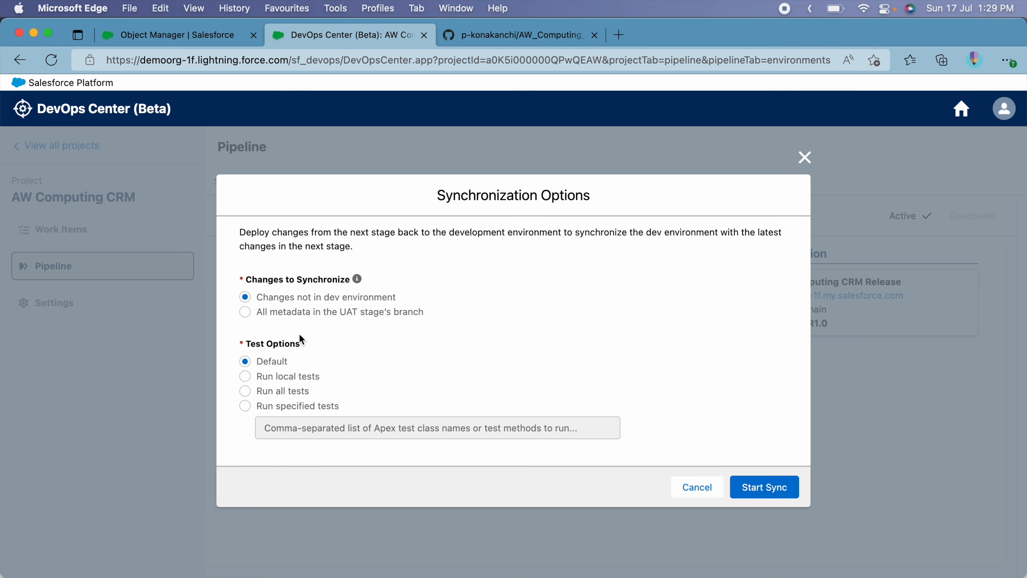
{"action": "left_click", "coordinate": [770, 489]}
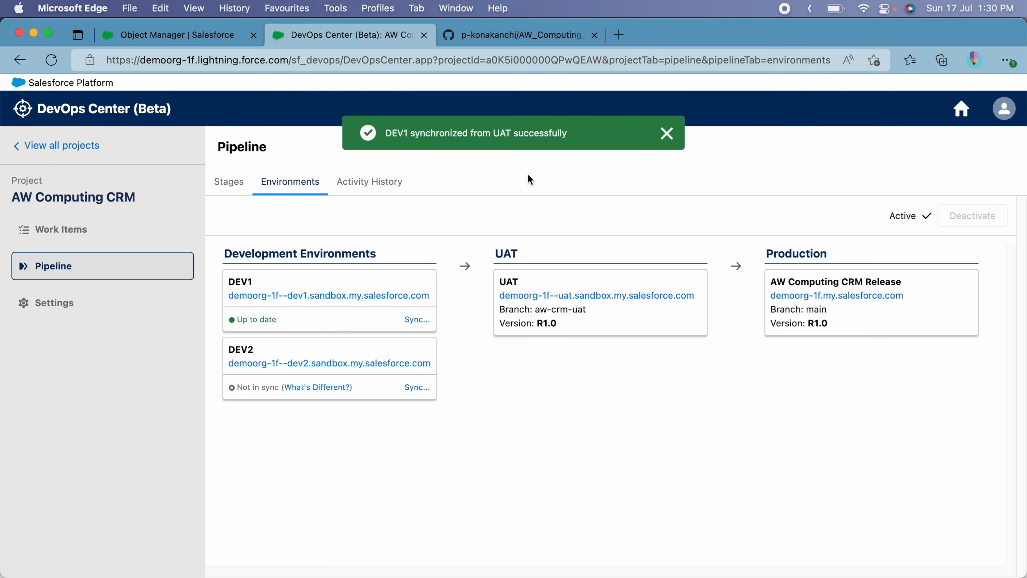
{"action": "left_click", "coordinate": [413, 389]}
{"action": "left_click", "coordinate": [760, 486]}
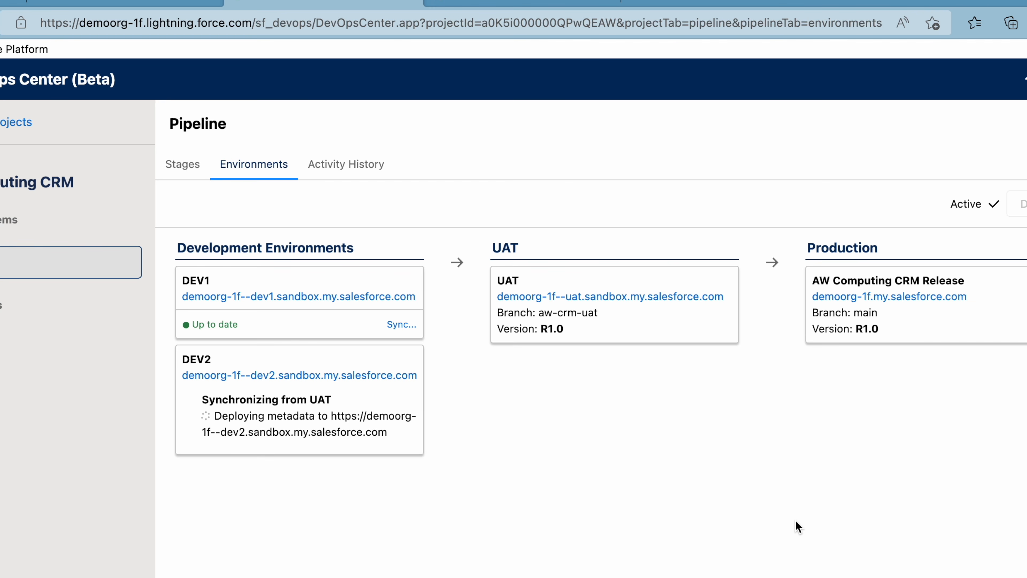